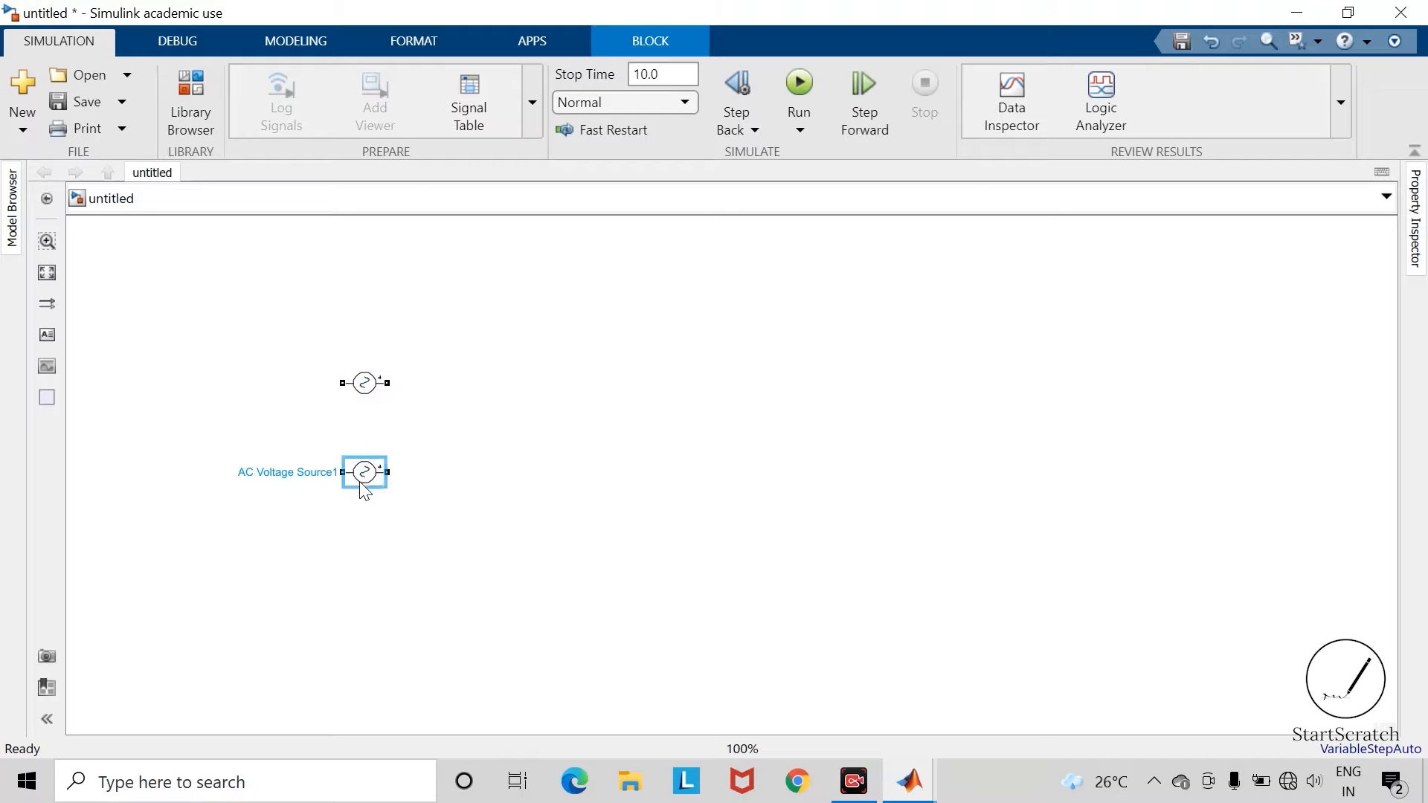
# Set the phase of the middle AC voltage source to -120 degrees.
pyautogui.click(479, 545)
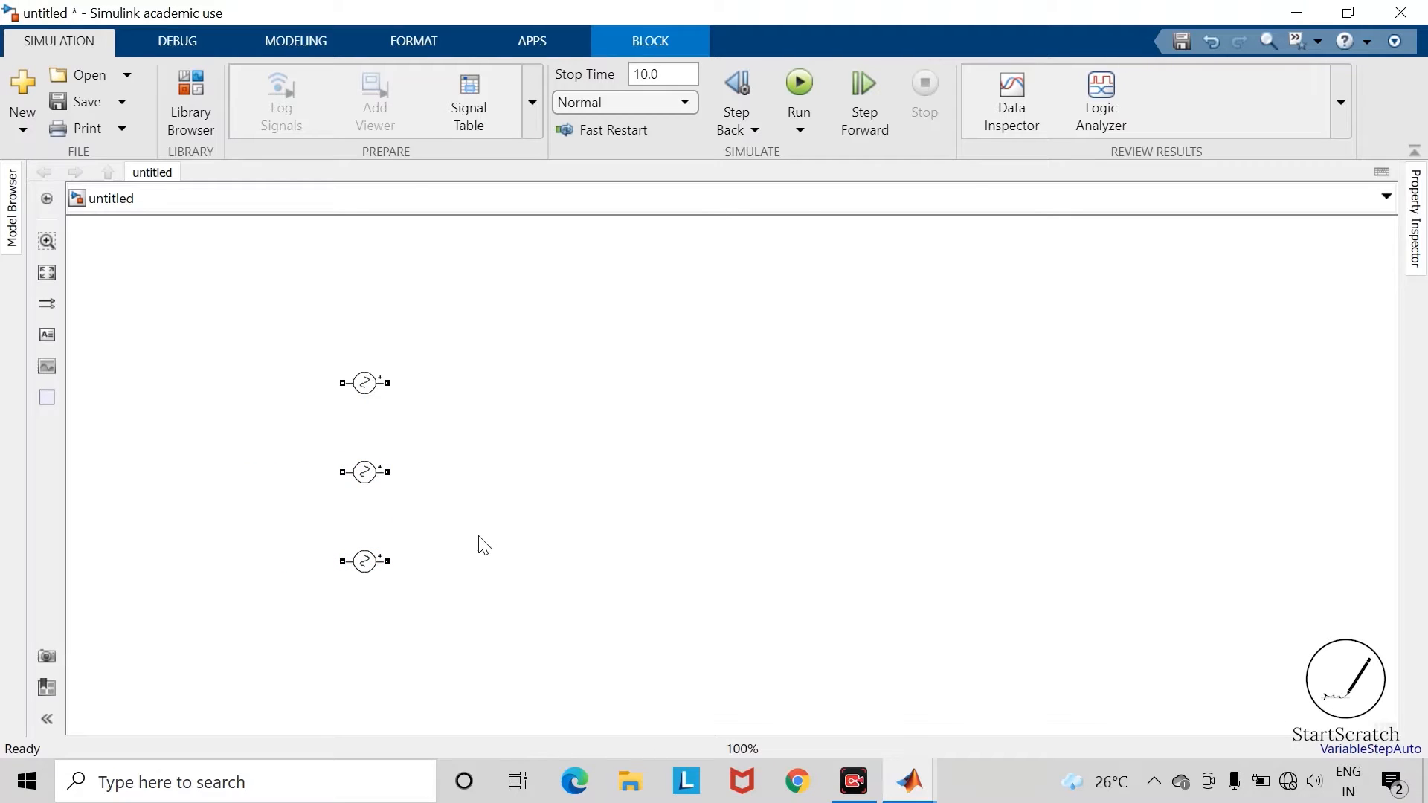
pyautogui.click(361, 478)
pyautogui.doubleClick(361, 478)
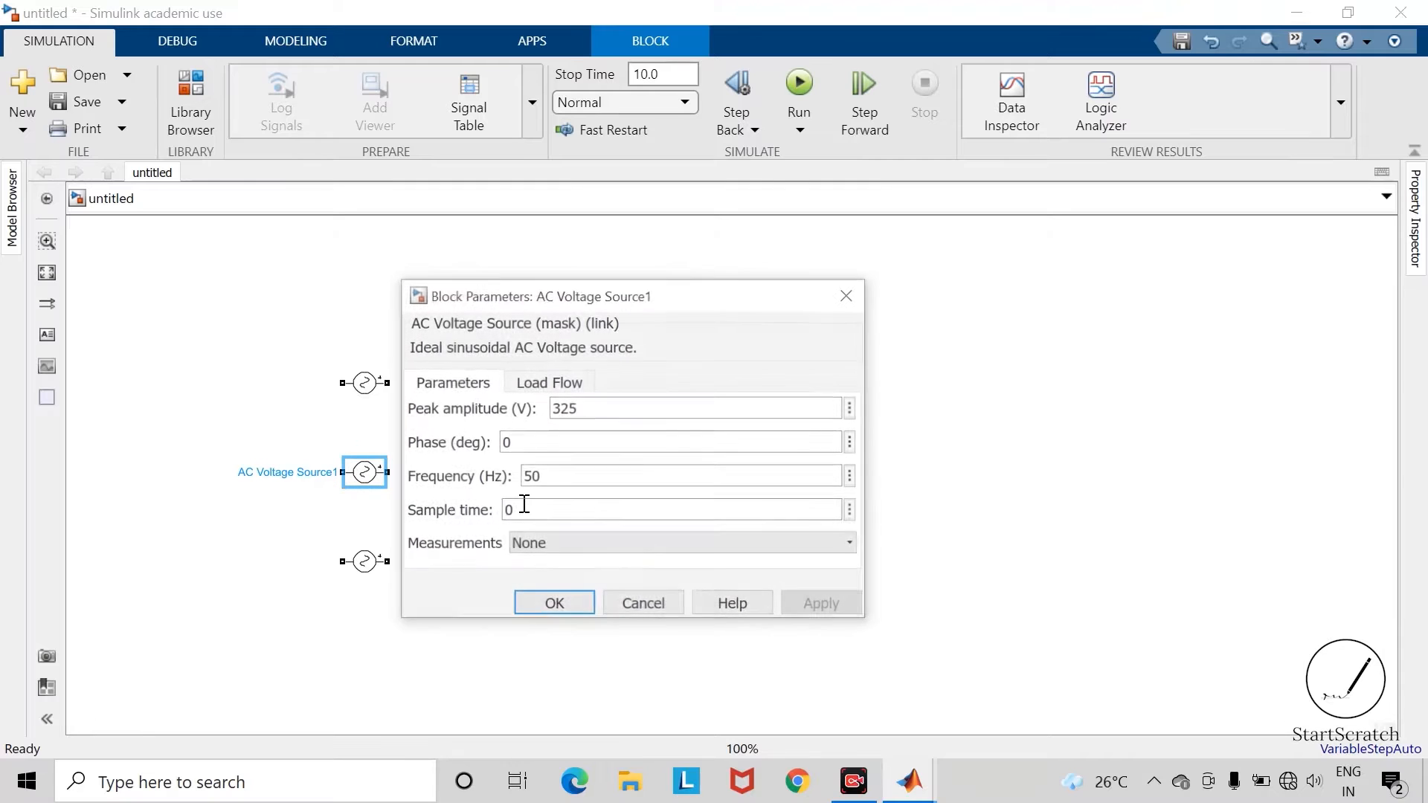
pyautogui.doubleClick(594, 443)
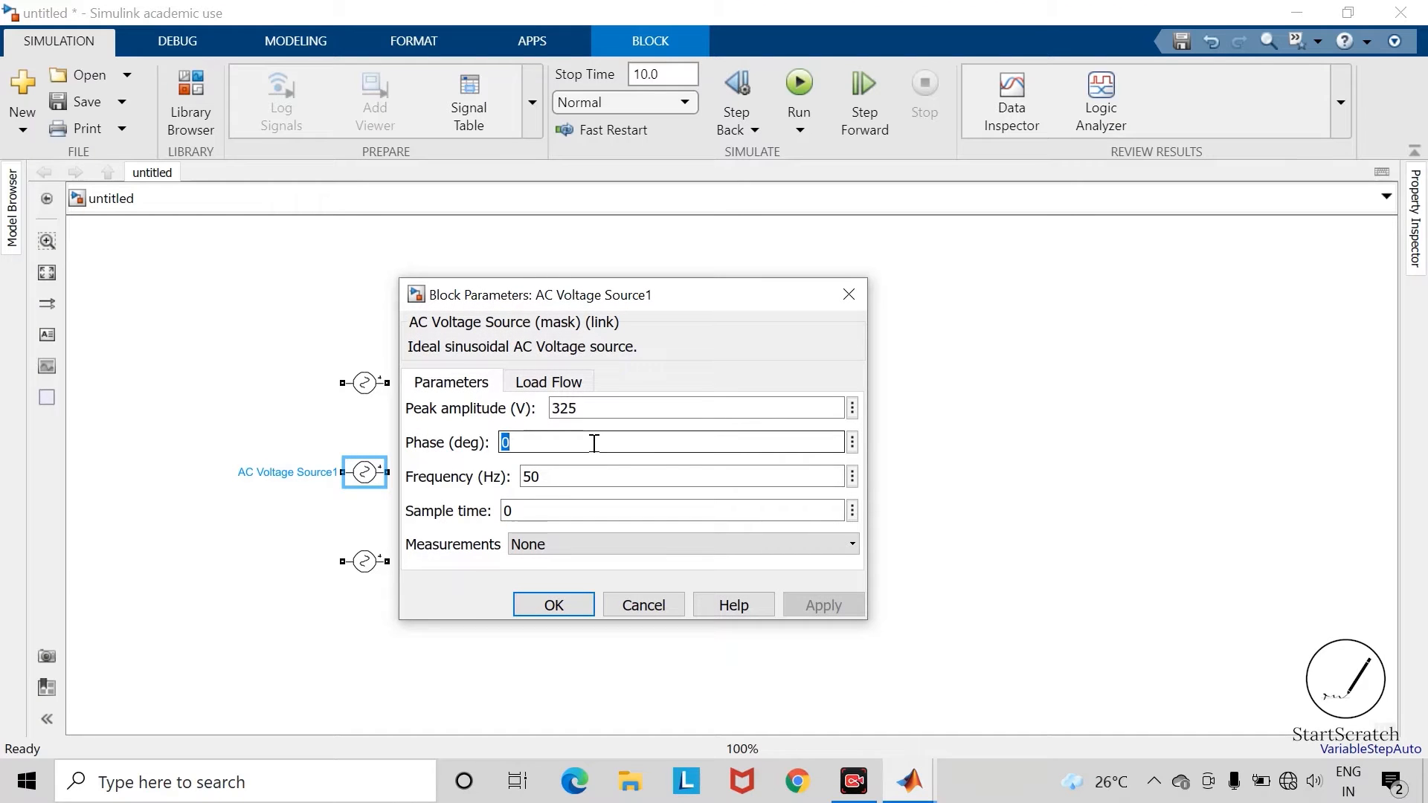
pyautogui.write('-12')
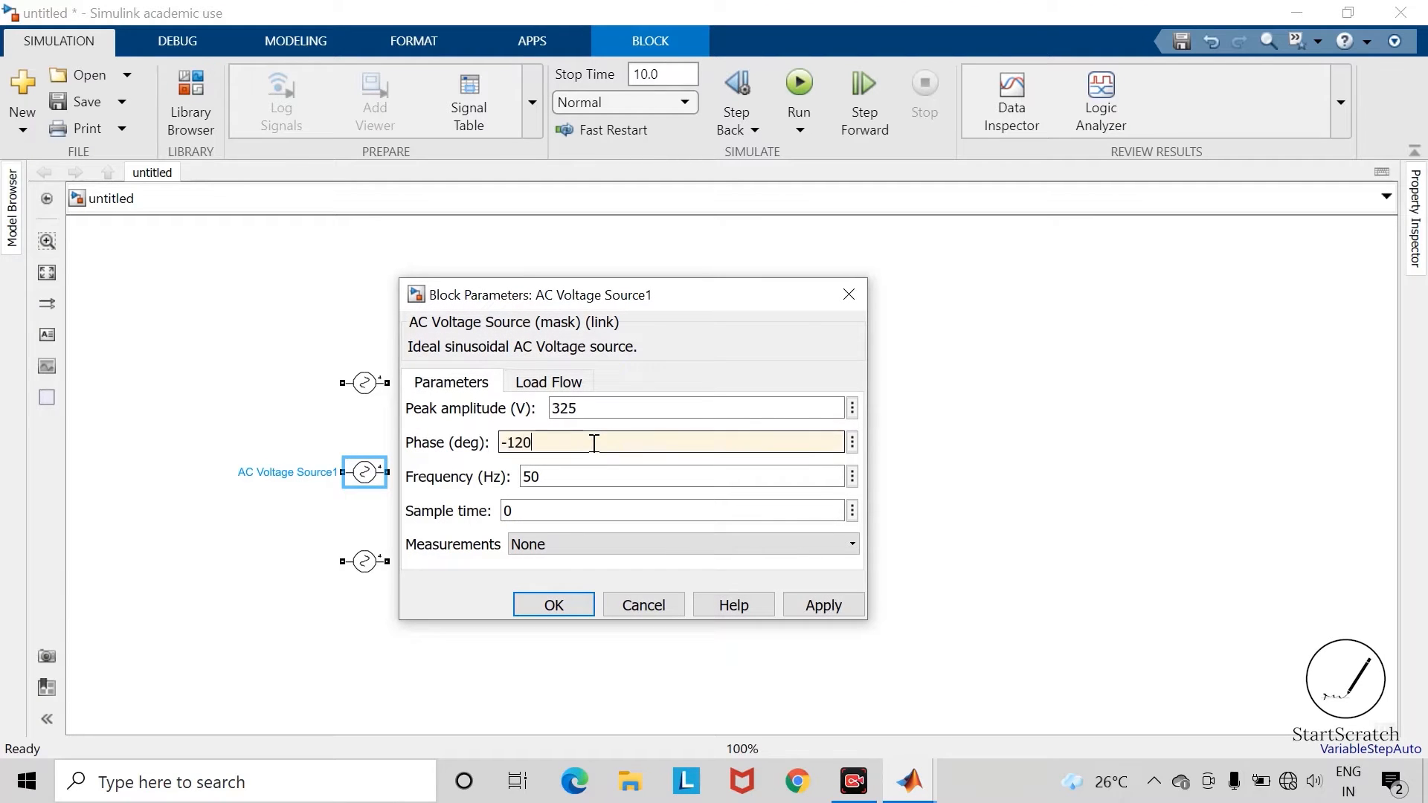
pyautogui.press('Return')
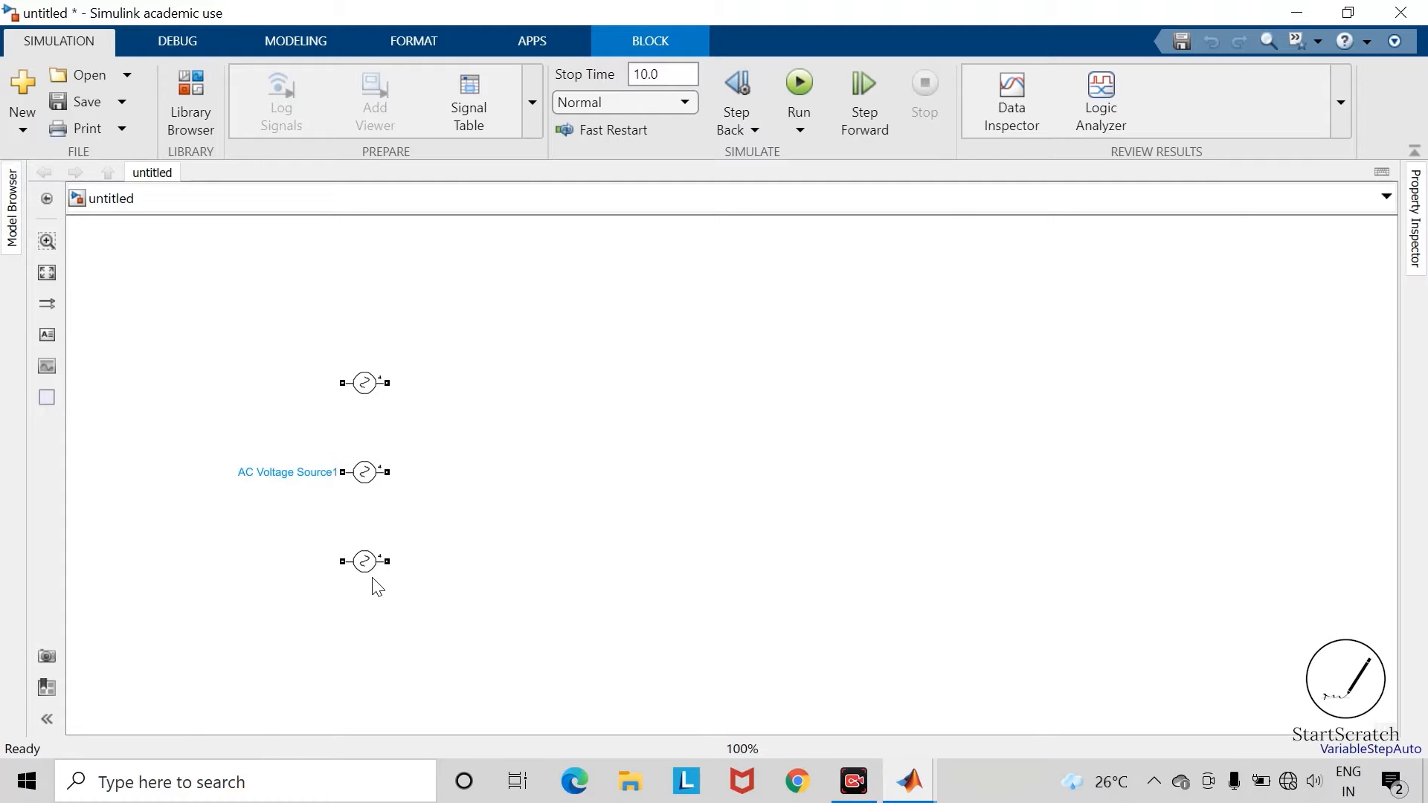
# Set the phase angle of the lowest AC voltage source to complete the balanced three-phase supply.
pyautogui.doubleClick(365, 562)
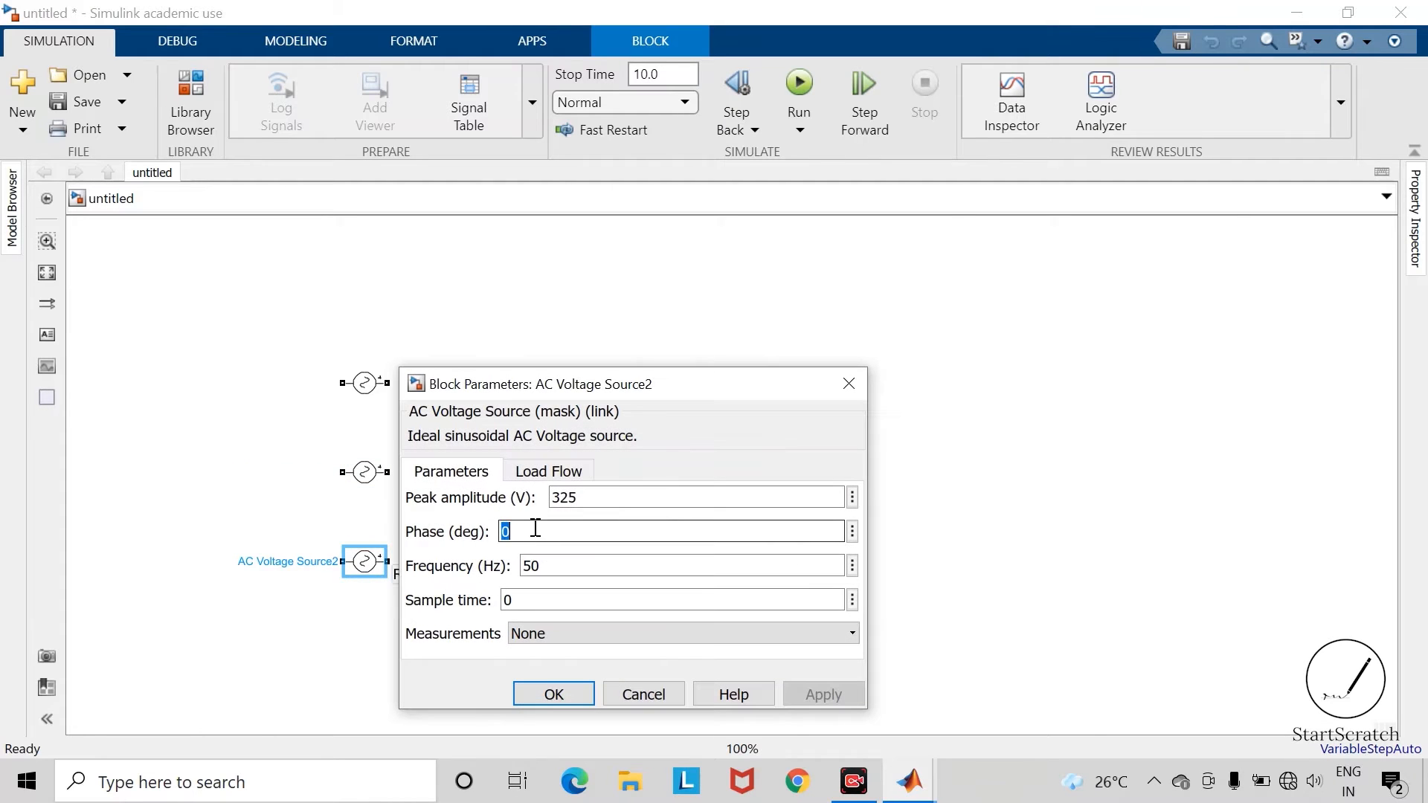
pyautogui.write('12')
pyautogui.press('Return')
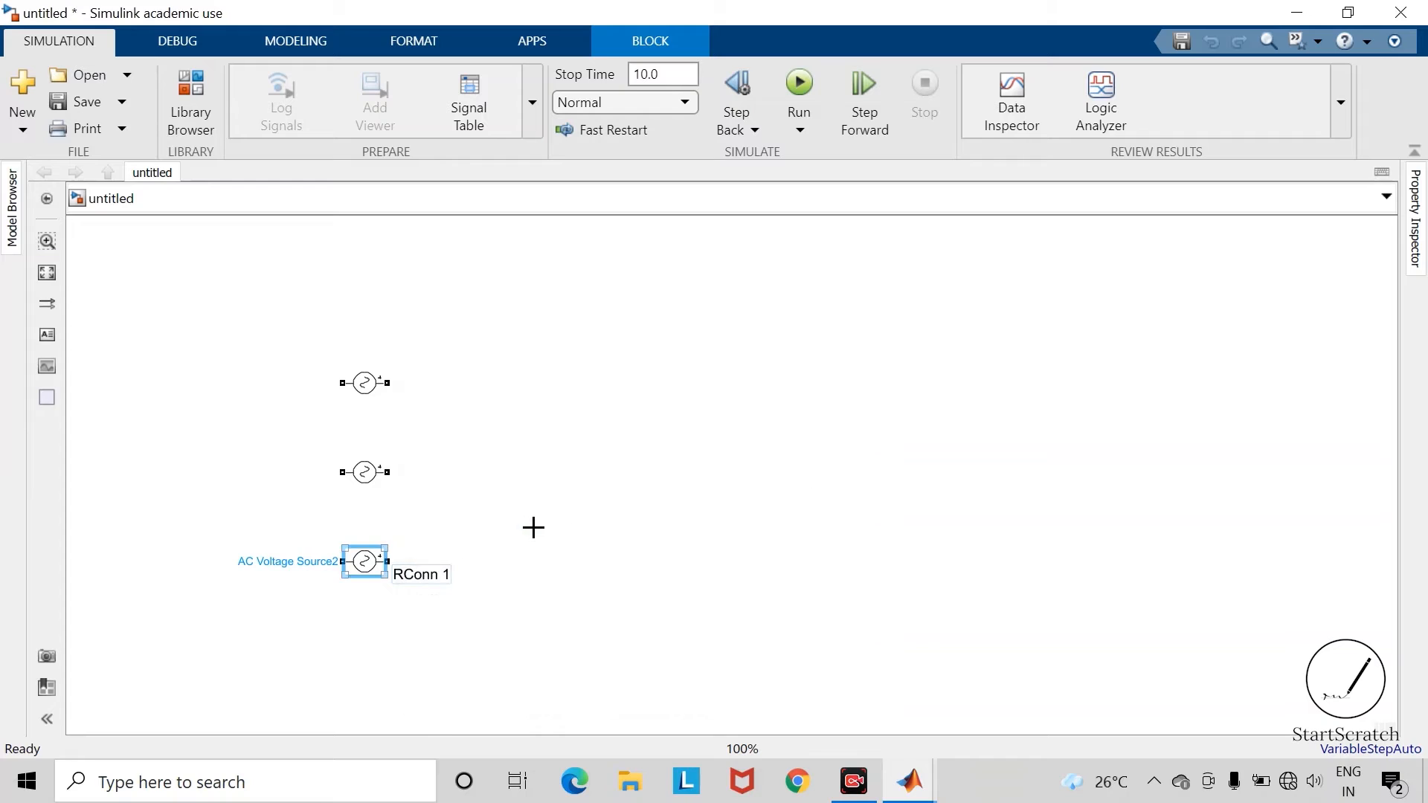
# Wire the negative terminals of all three AC voltage sources together into a common star point.
pyautogui.click(533, 526)
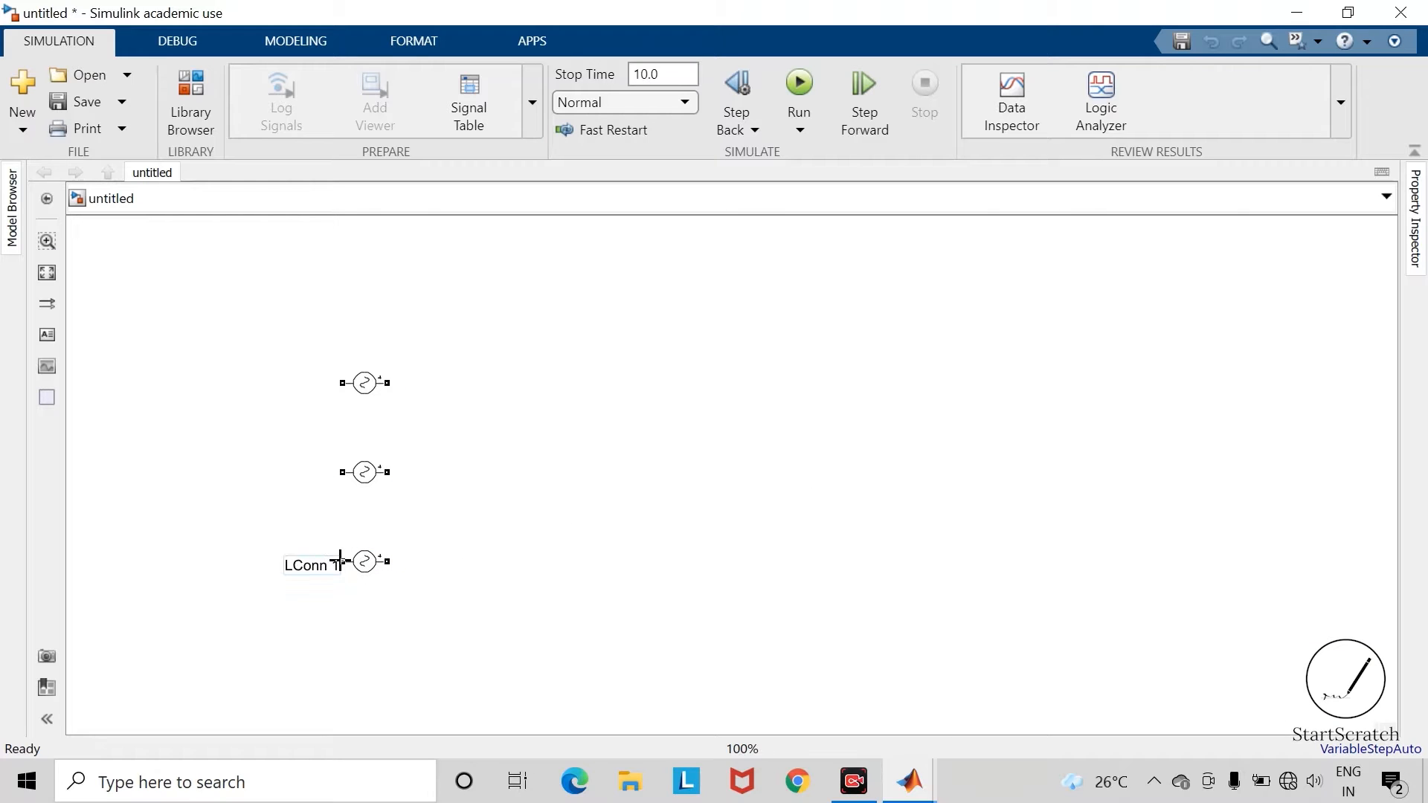
pyautogui.moveTo(340, 561)
pyautogui.mouseDown()
pyautogui.moveTo(322, 468)
pyautogui.moveTo(342, 471)
pyautogui.mouseUp()
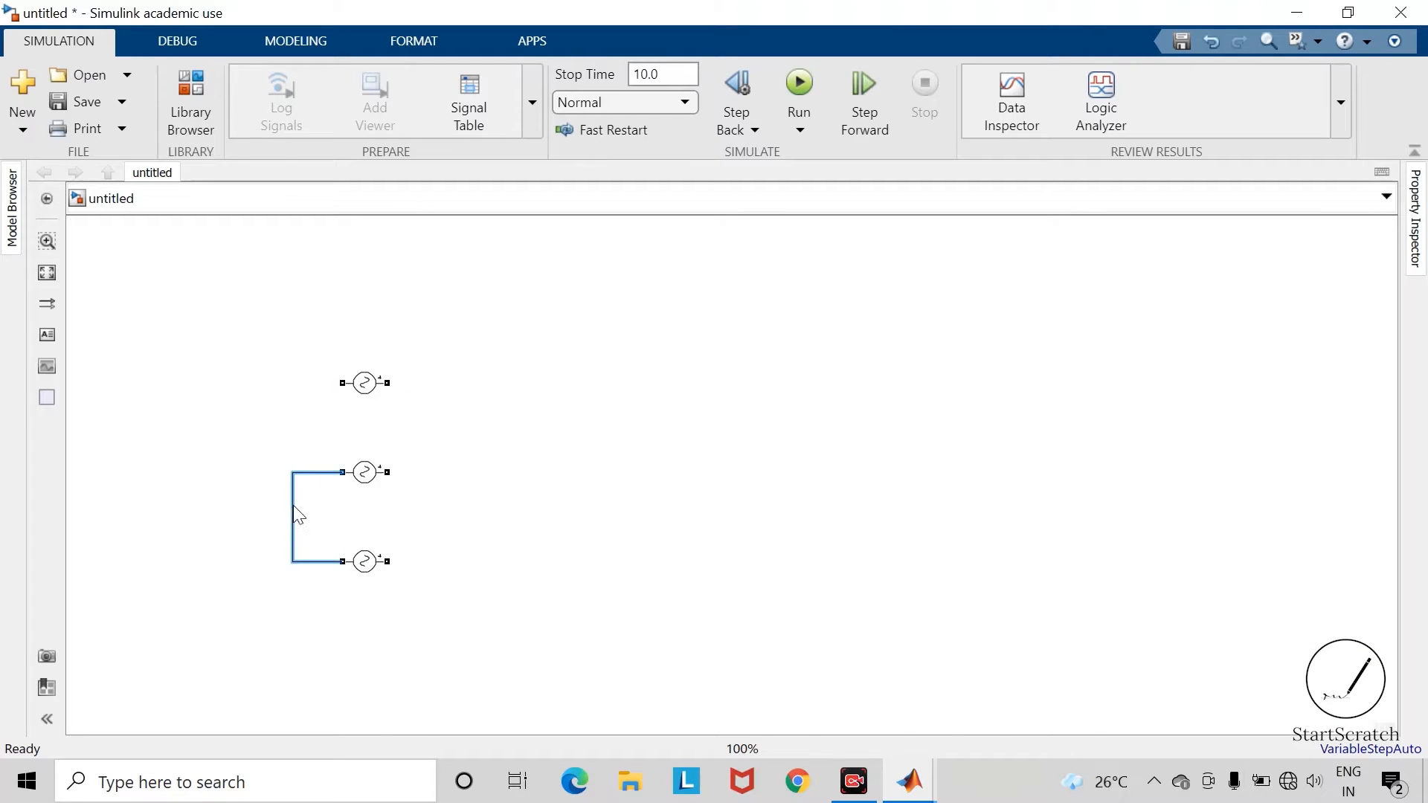
pyautogui.moveTo(341, 382)
pyautogui.mouseDown()
pyautogui.moveTo(278, 399)
pyautogui.moveTo(283, 473)
pyautogui.mouseUp()
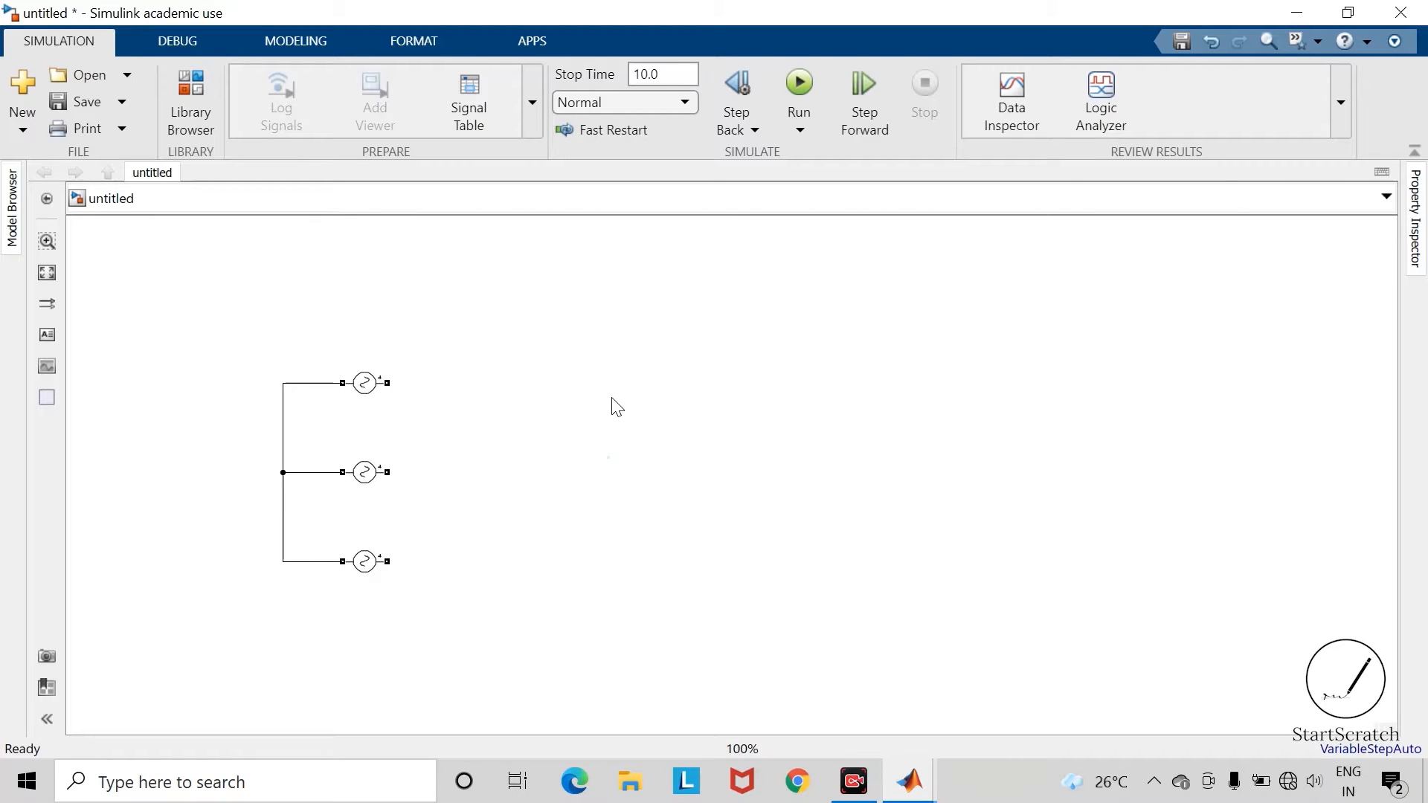
pyautogui.doubleClick(593, 385)
pyautogui.write('diode')
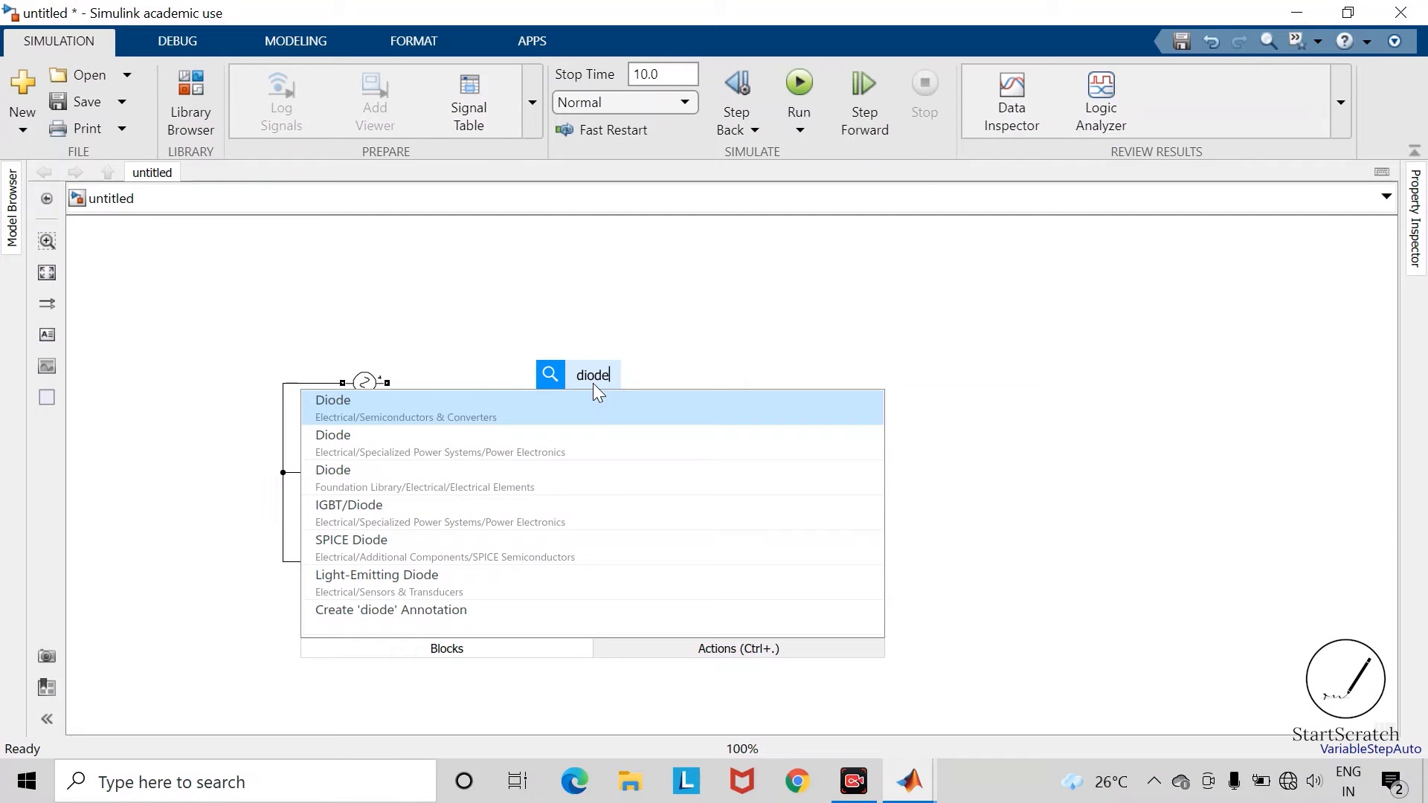
pyautogui.press('Return')
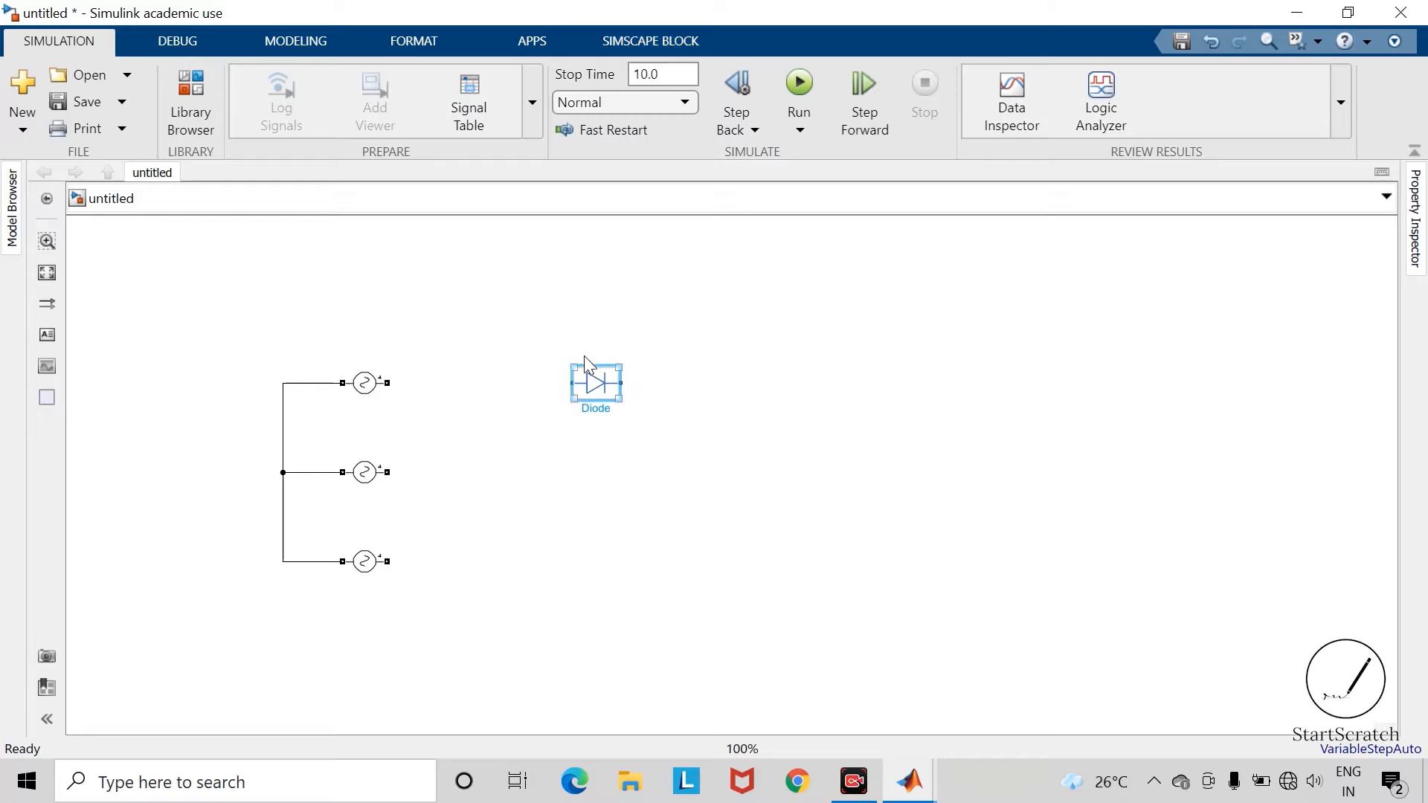
pyautogui.press('Delete')
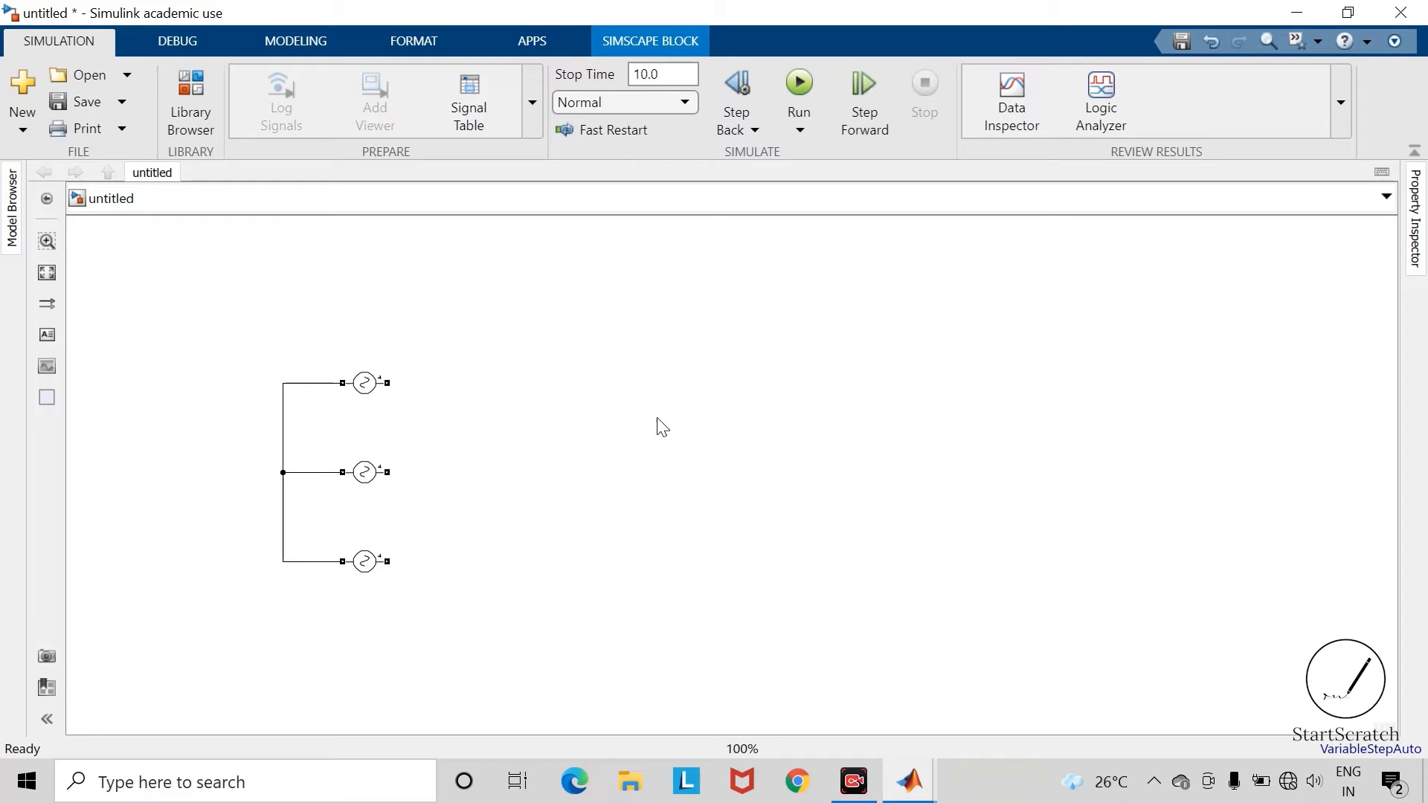
# Add a Diode block from the Specialized Power Systems Power Electronics library and rotate it so it points upward.
pyautogui.doubleClick(633, 407)
pyautogui.write('diode')
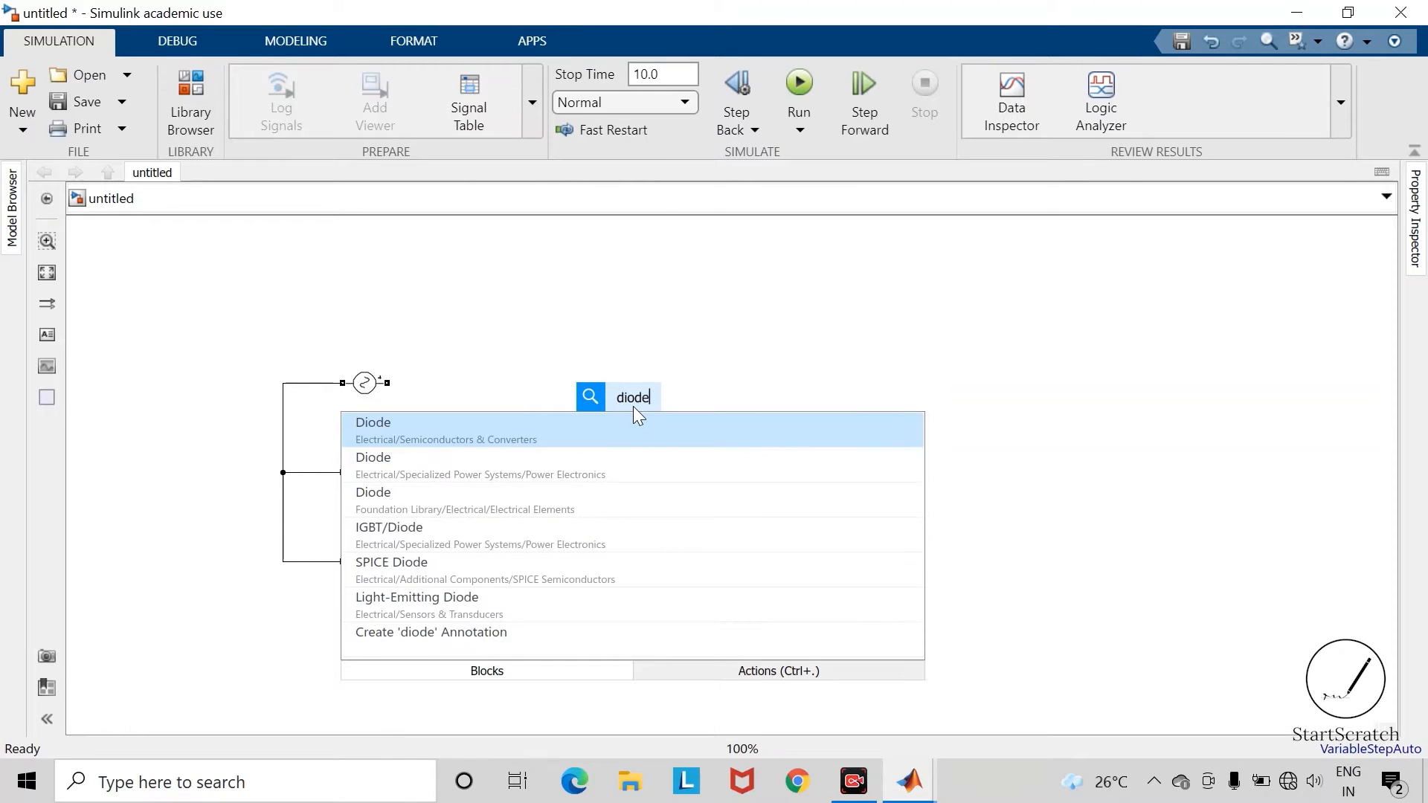
pyautogui.press('Down')
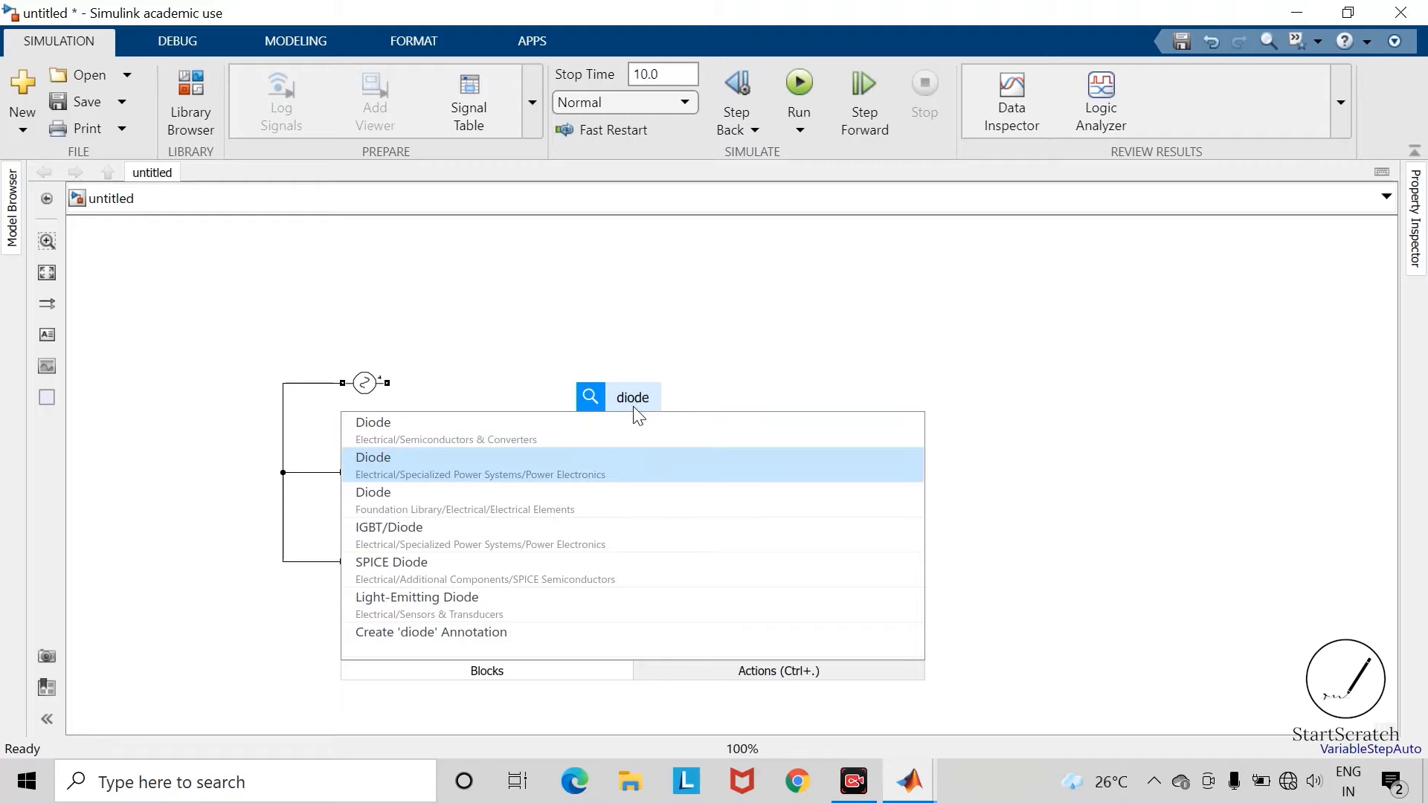
pyautogui.click(483, 471)
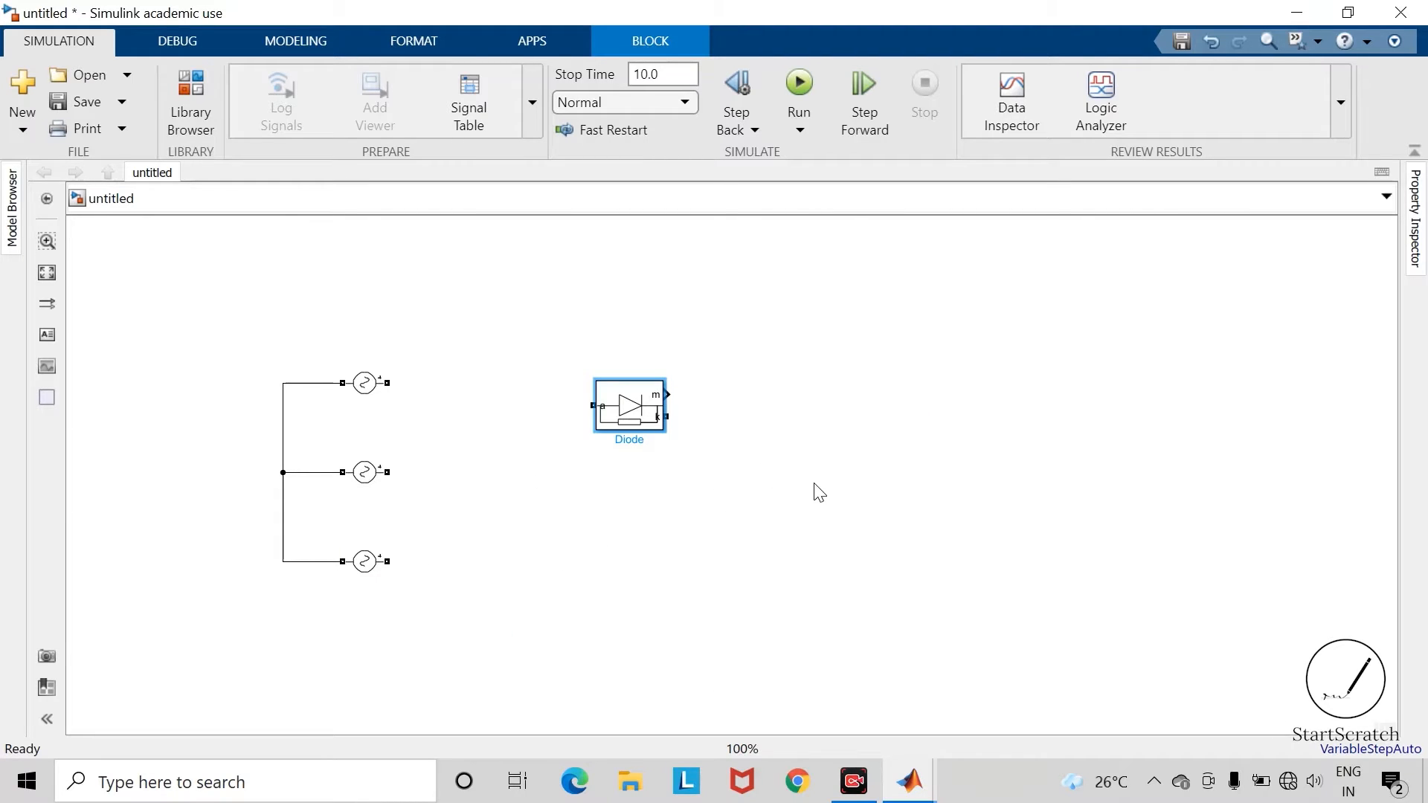
pyautogui.hotkey('ctrl', 'r')
pyautogui.hotkey('ctrl', 'r')
pyautogui.hotkey('ctrl', 'r')
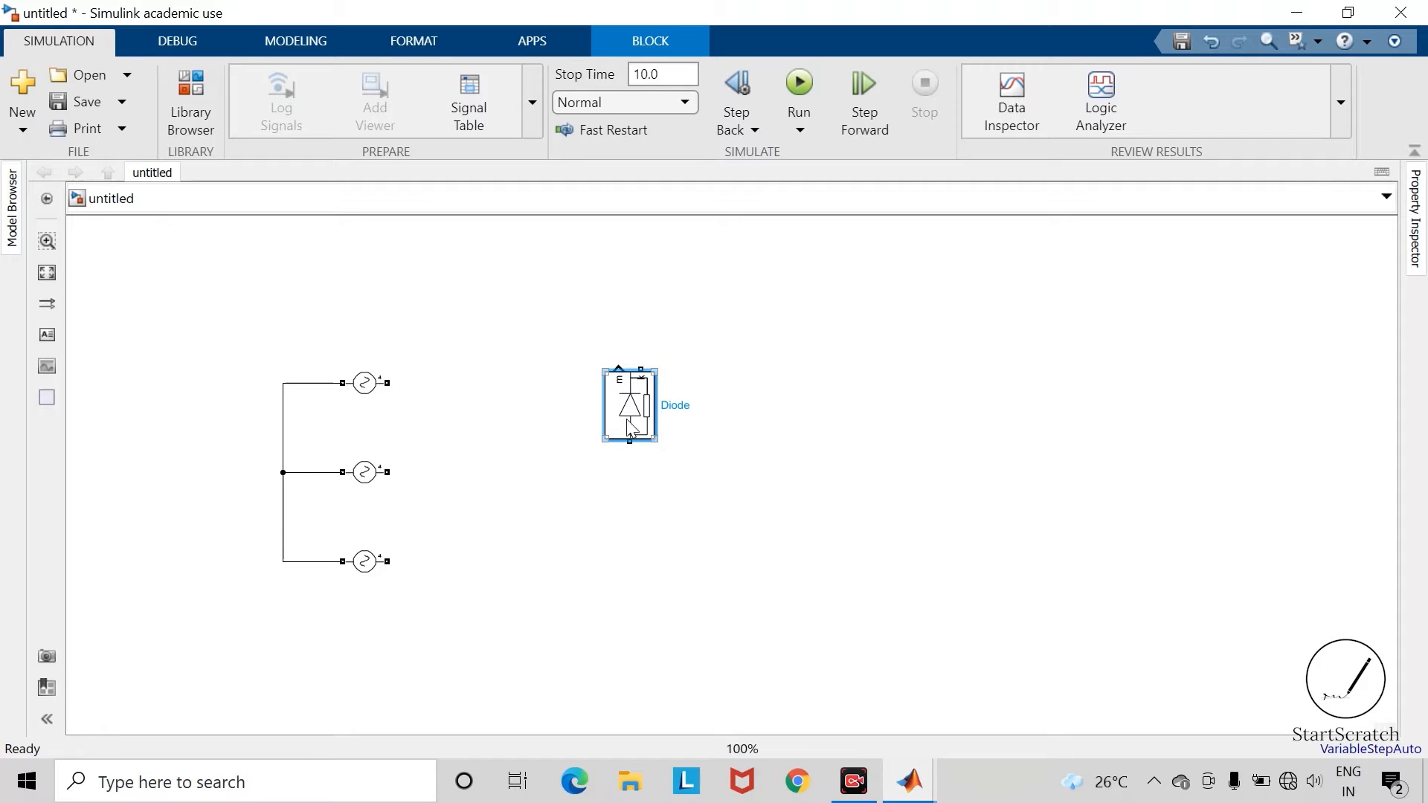
# Turn off the measurement port in the diode's block parameters.
pyautogui.doubleClick(630, 428)
pyautogui.scroll(-3, 860, 521)
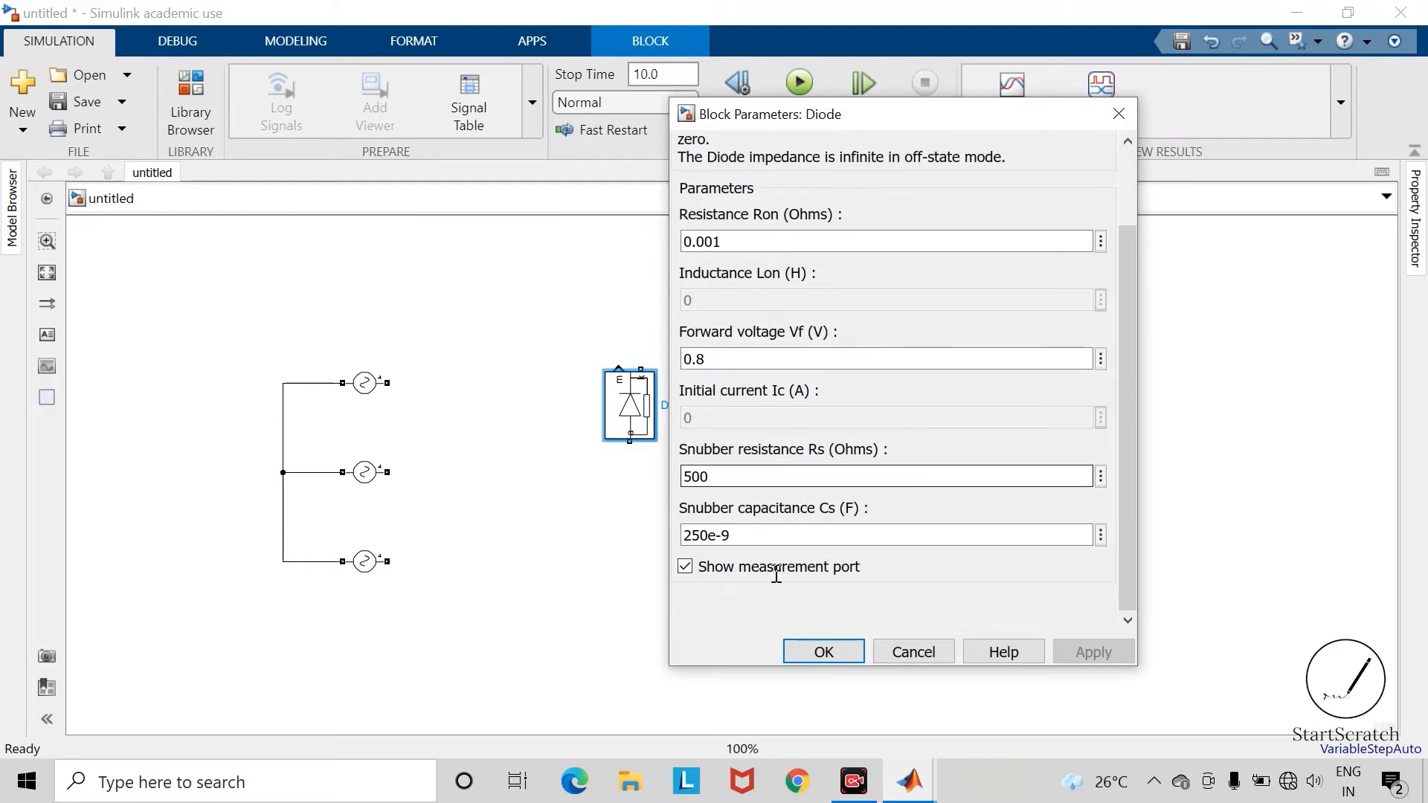
pyautogui.click(685, 567)
pyautogui.click(1093, 652)
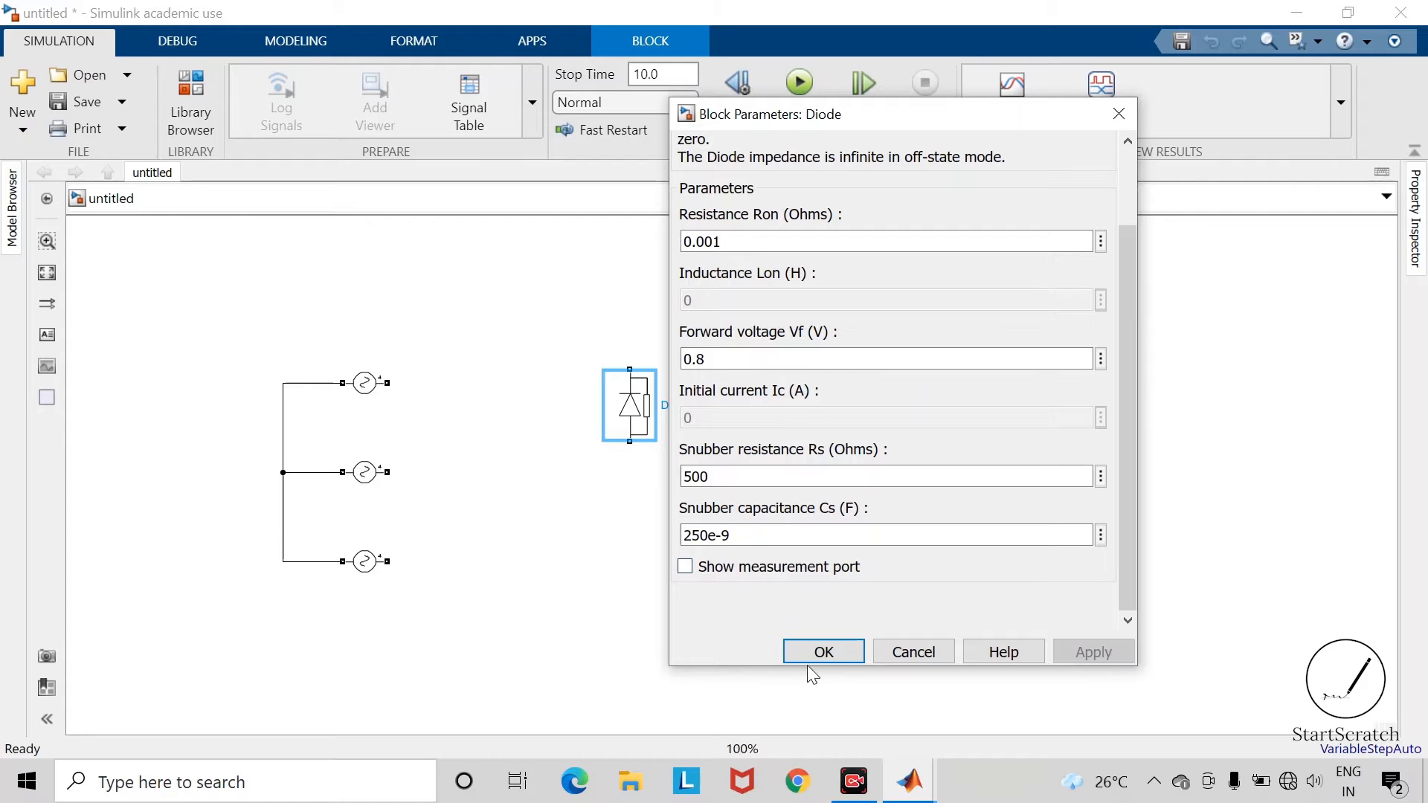
pyautogui.click(821, 652)
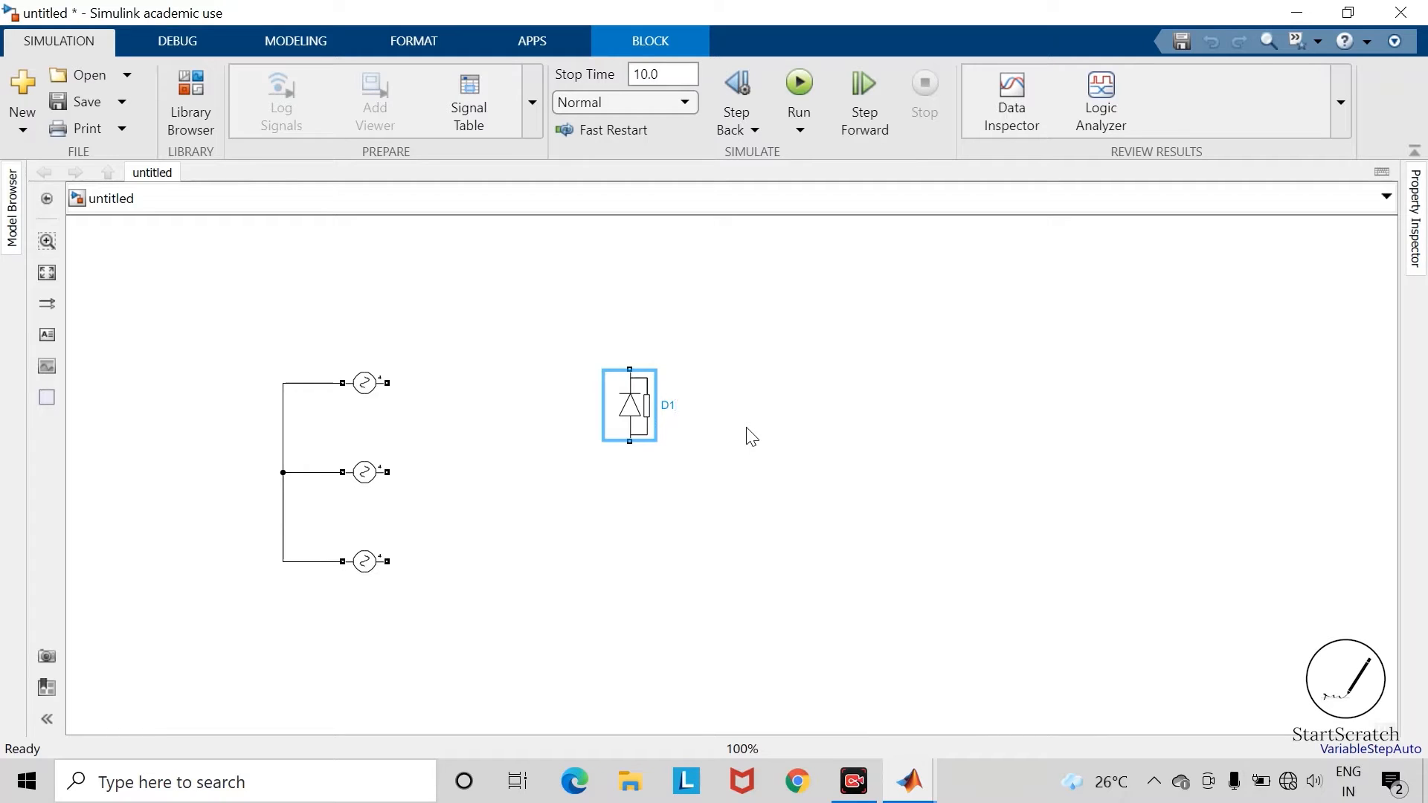
# Copy diode D1 to form a bridge layout with D1, D3, D5 in the upper row and D4, D6, D2 in the lower row.
pyautogui.moveTo(632, 409); pyautogui.dragTo(666, 614)
pyautogui.click(1056, 364)
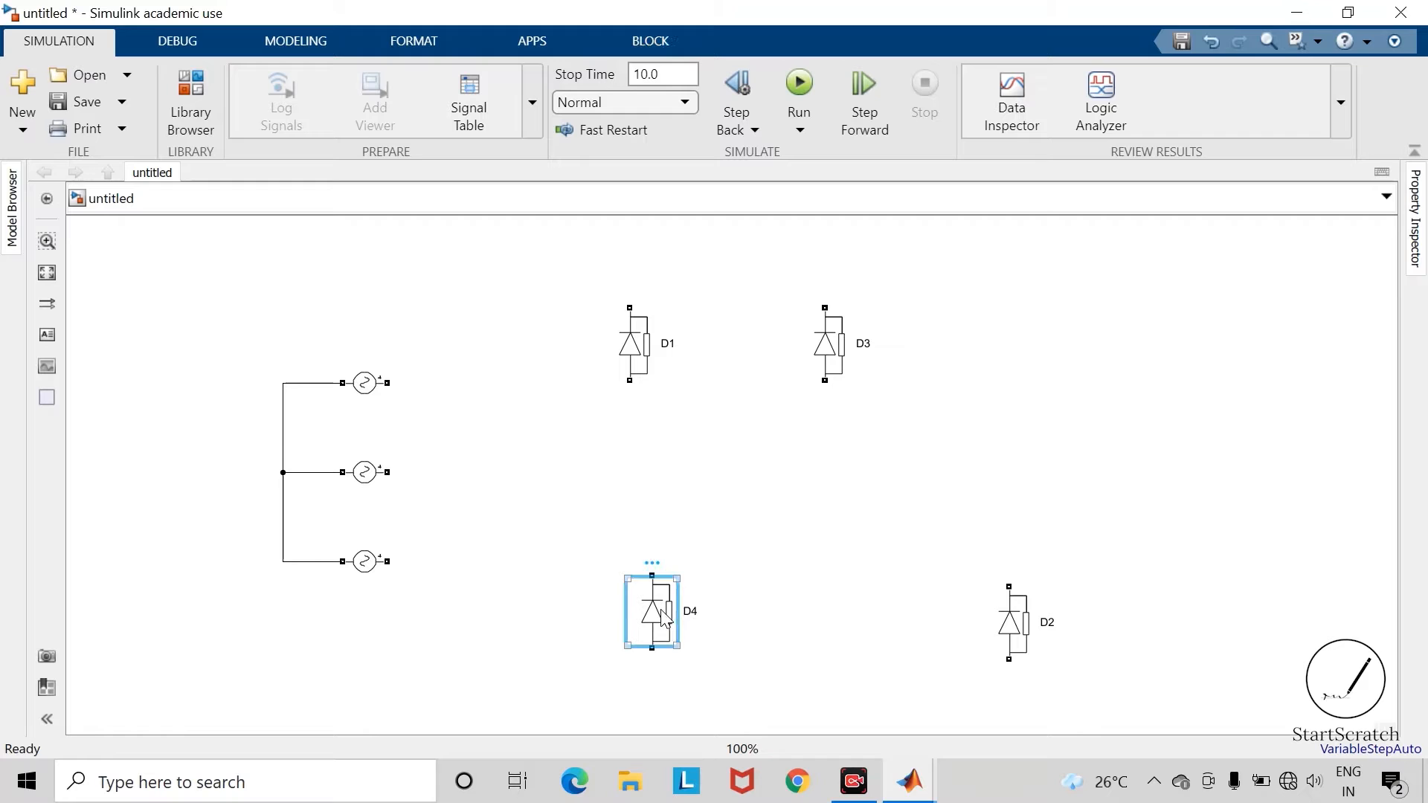
pyautogui.moveTo(666, 621); pyautogui.dragTo(850, 611)
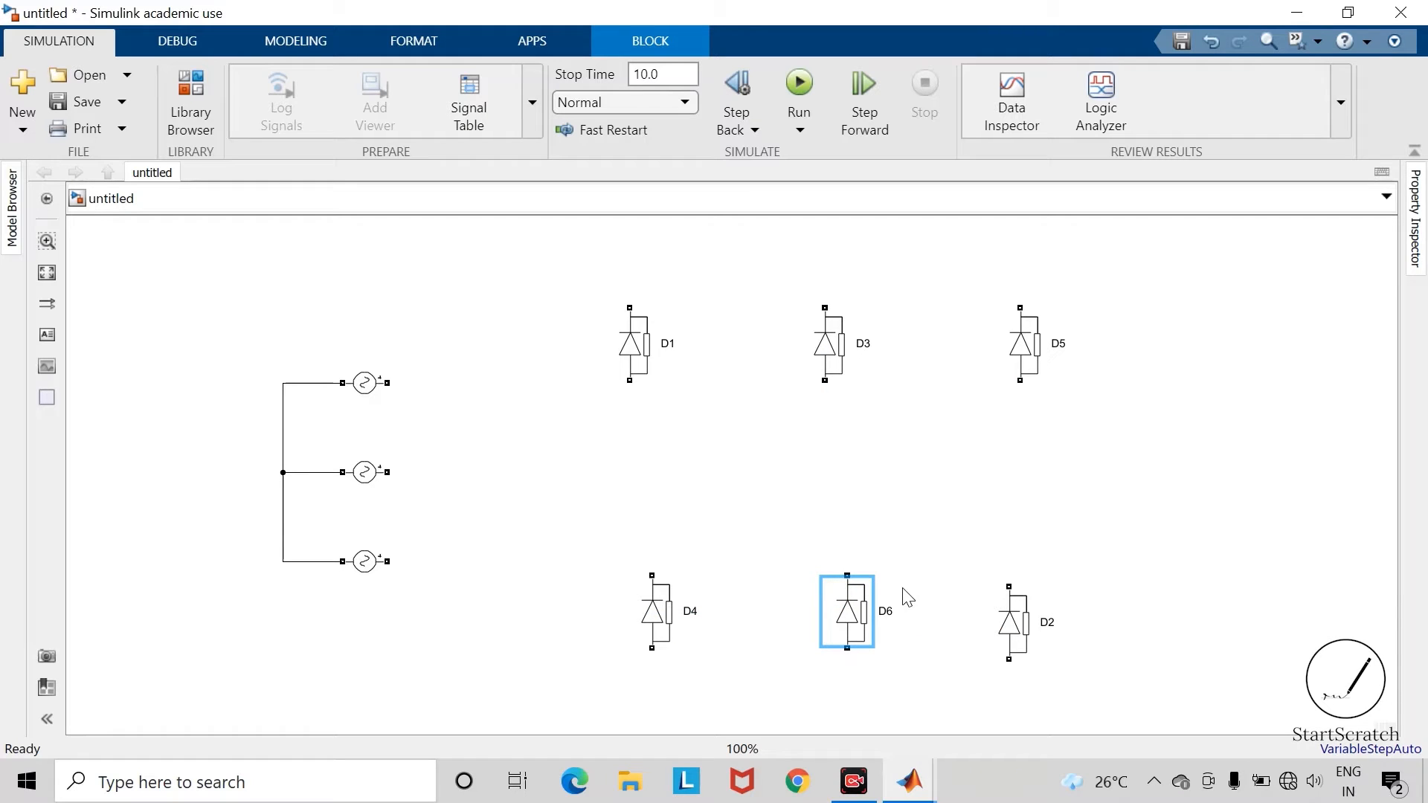
# Align the lower diodes under the upper ones and connect the pairs D1–D4, D3–D6 and D5–D2 into three vertical legs.
pyautogui.moveTo(658, 627); pyautogui.dragTo(636, 626)
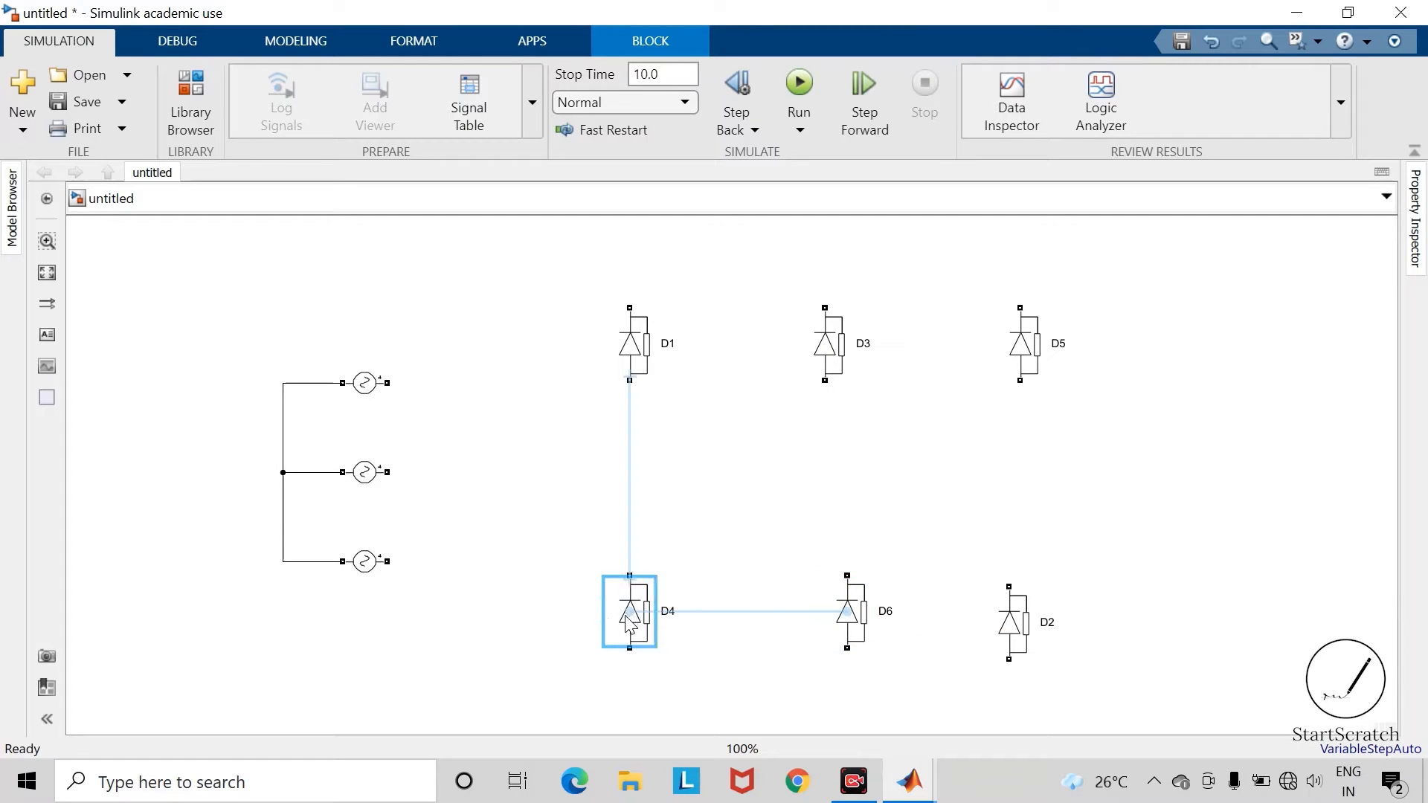
pyautogui.click(629, 545)
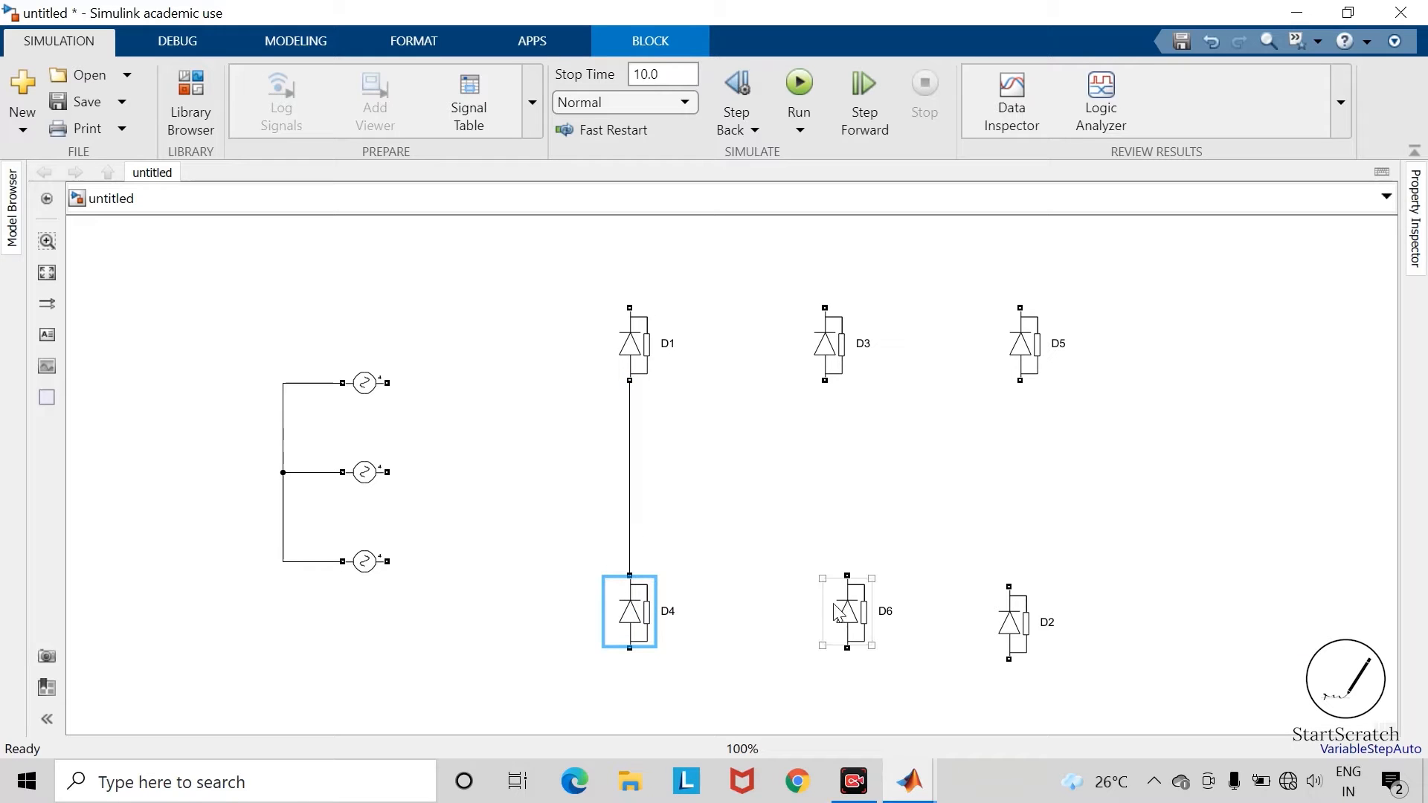
pyautogui.moveTo(844, 577); pyautogui.dragTo(825, 383)
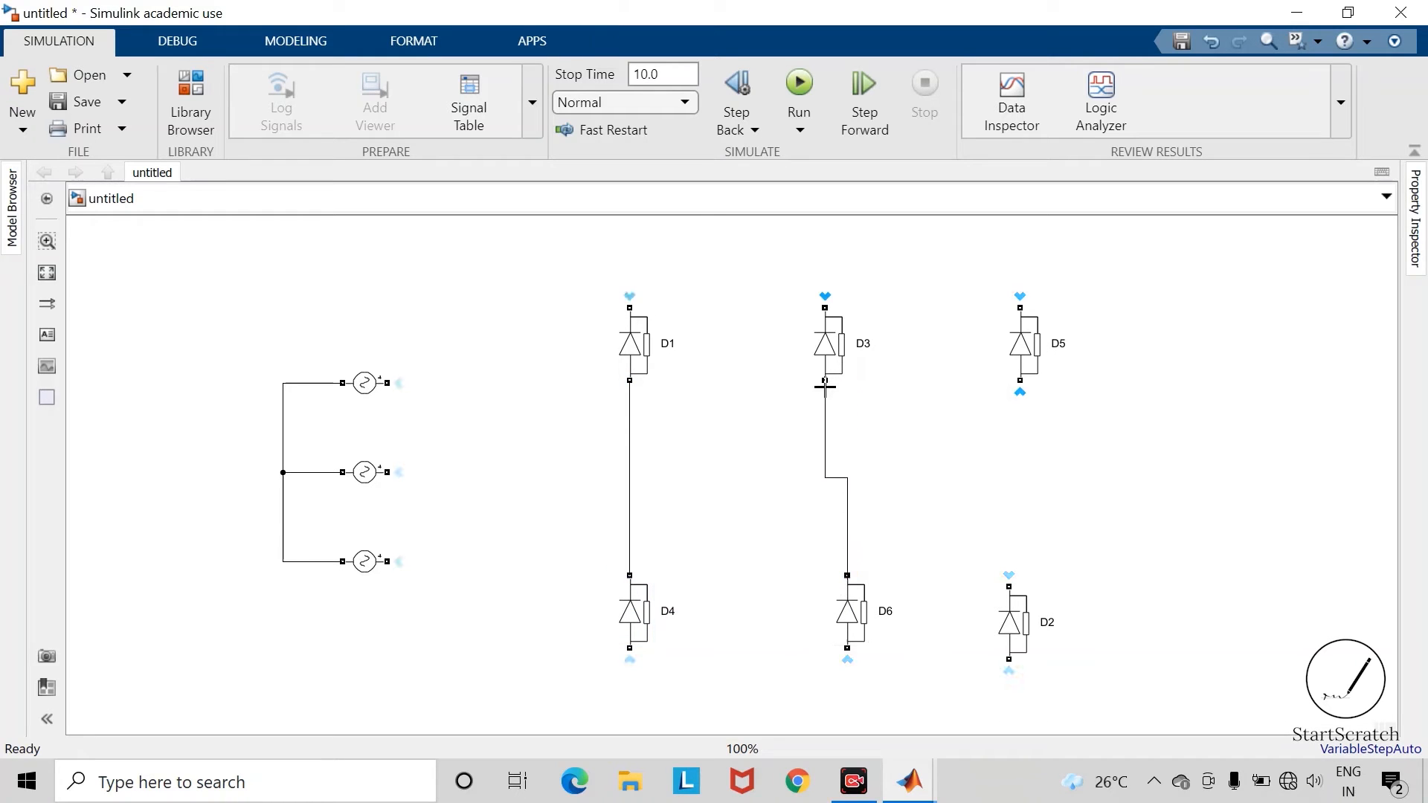
pyautogui.moveTo(852, 631); pyautogui.dragTo(830, 631)
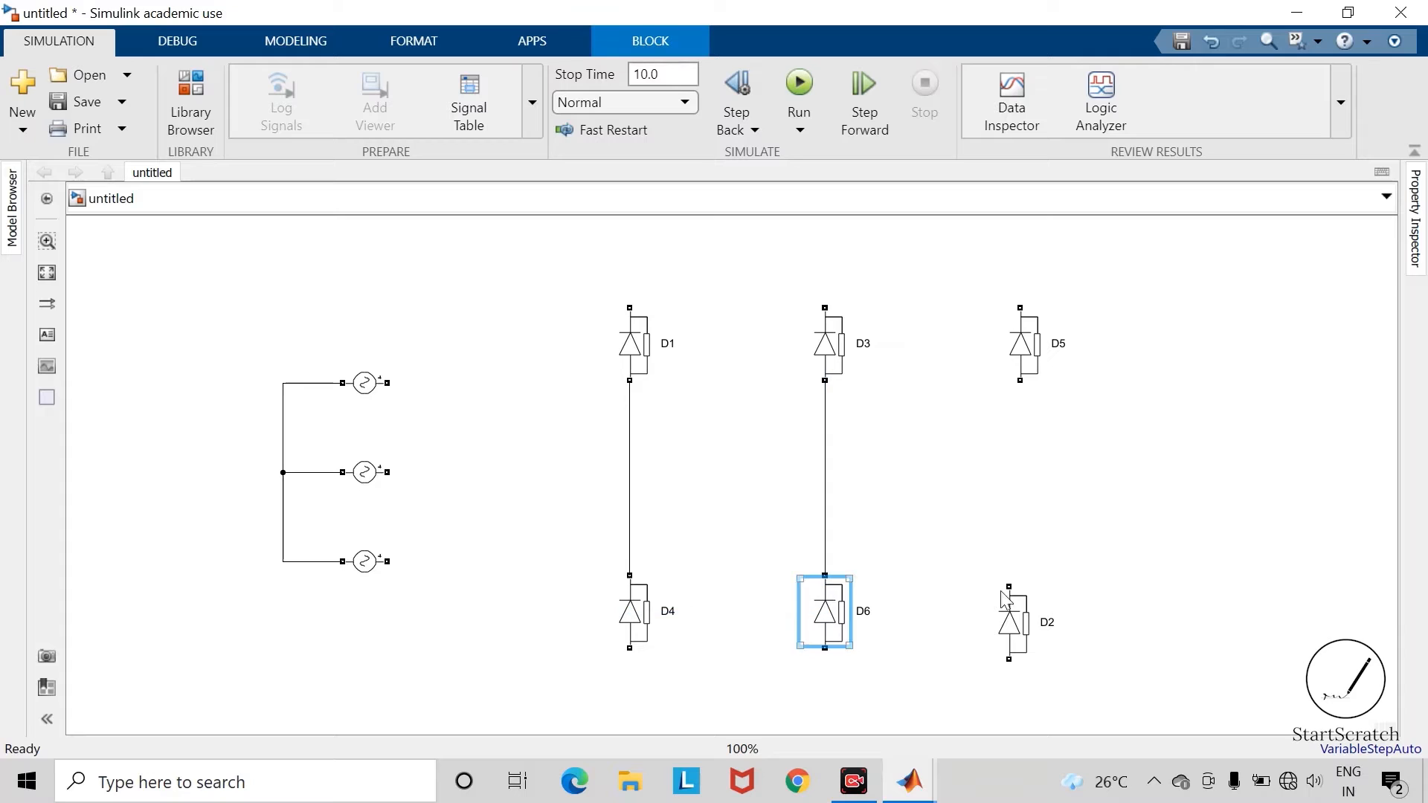
pyautogui.moveTo(1019, 628)
pyautogui.mouseDown()
pyautogui.moveTo(1063, 629)
pyautogui.moveTo(1047, 629)
pyautogui.moveTo(1028, 581)
pyautogui.moveTo(1024, 385)
pyautogui.mouseUp()
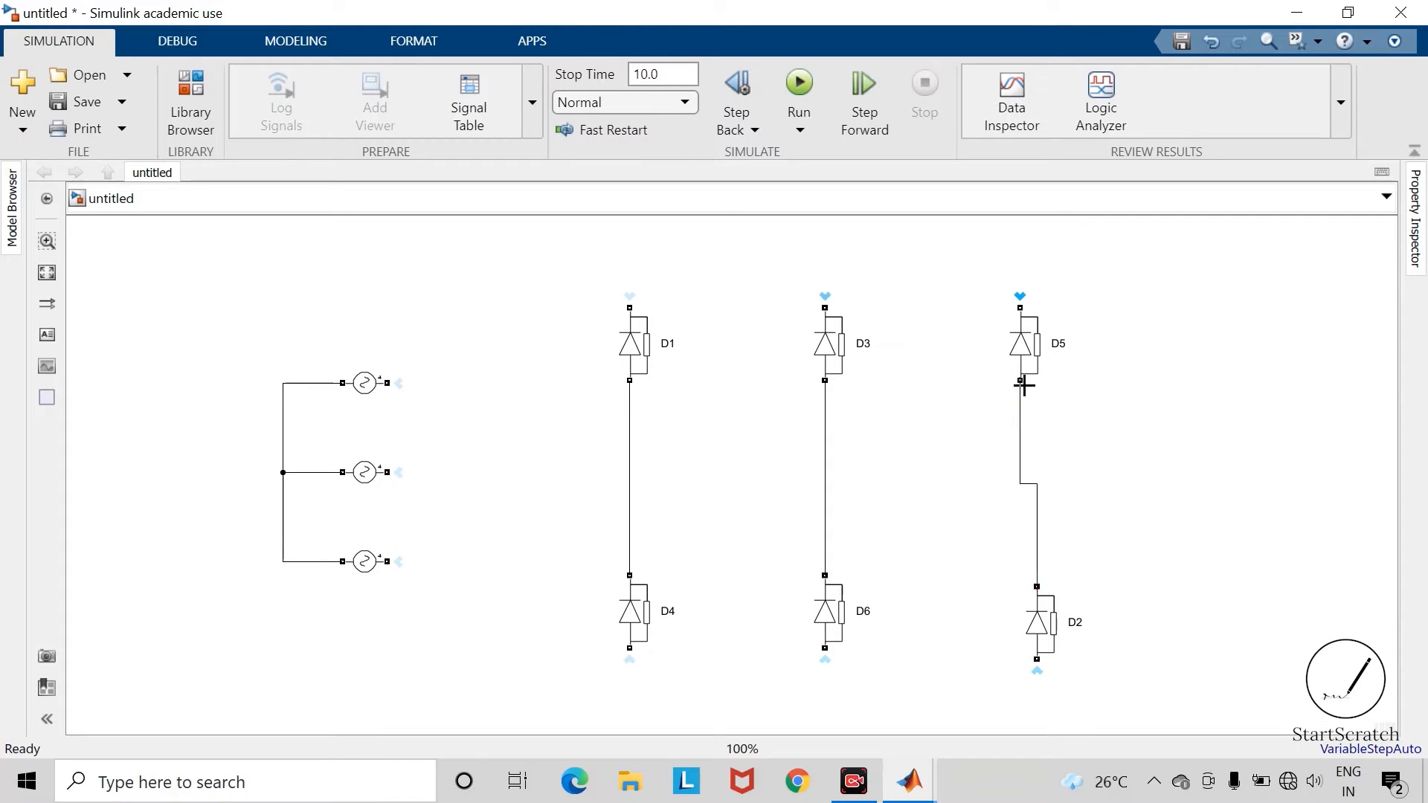
pyautogui.moveTo(1038, 624); pyautogui.dragTo(1022, 624)
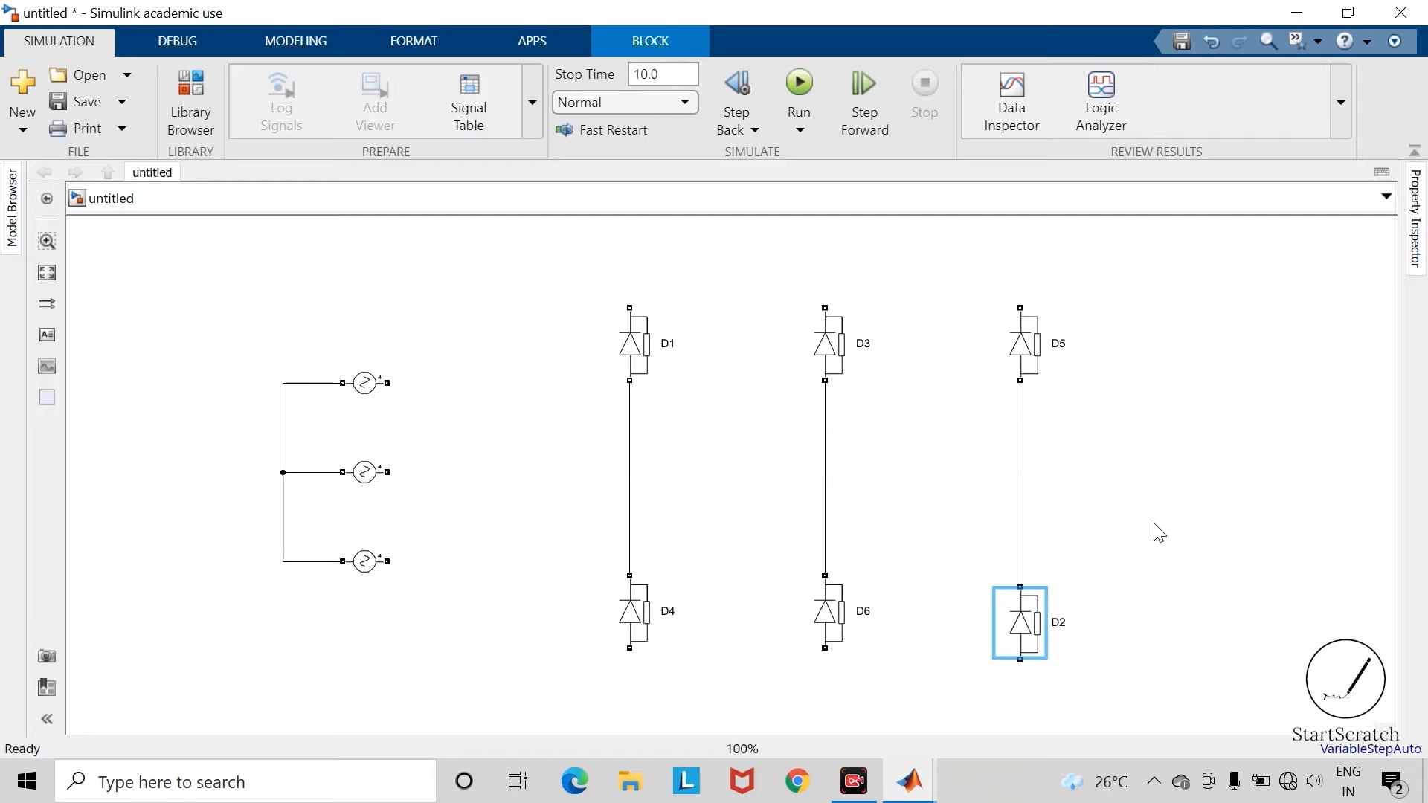
# Join the cathodes of D1, D3 and D5 on one rail and the anodes of D4, D6 and D2 on another.
pyautogui.click(1159, 533)
pyautogui.moveTo(644, 321); pyautogui.dragTo(821, 306)
pyautogui.click(747, 283)
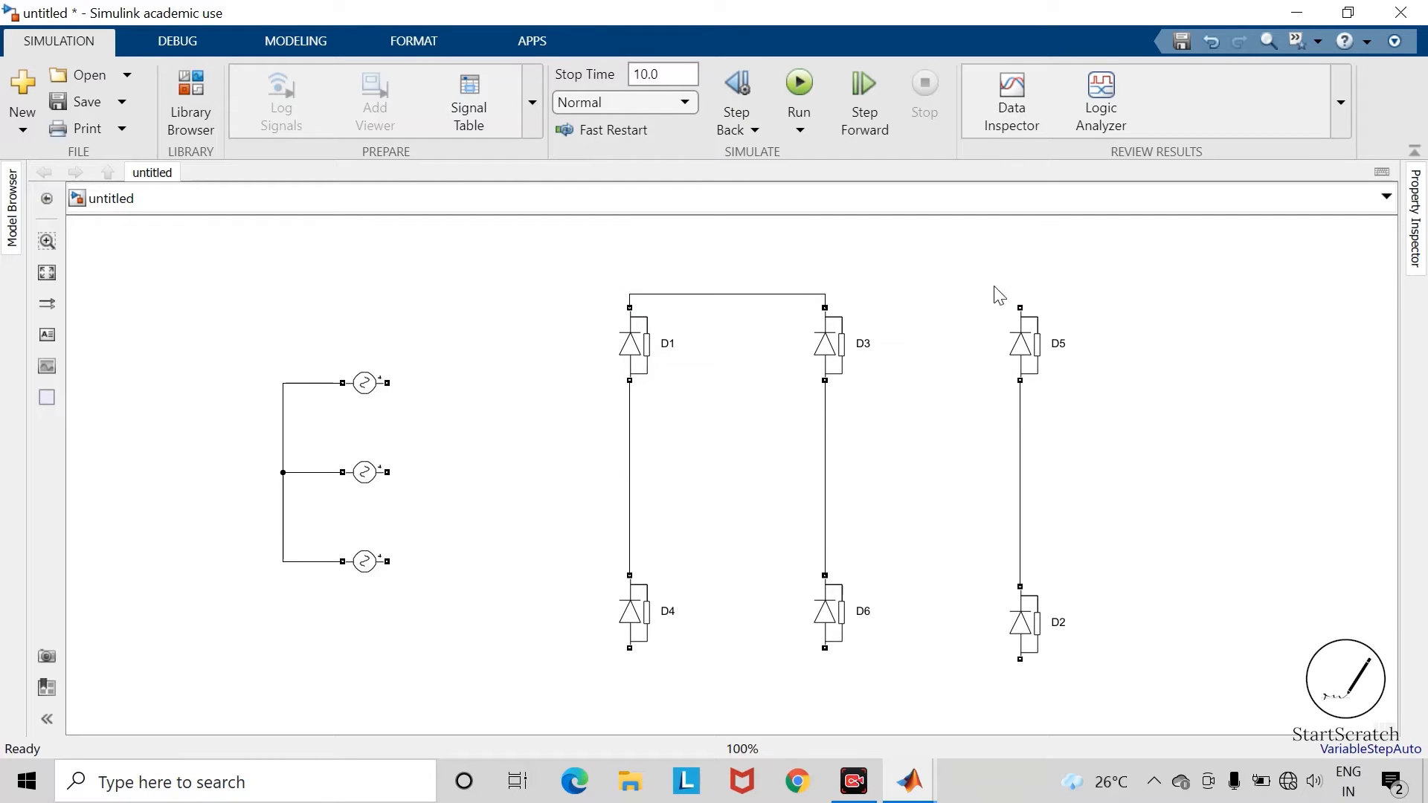
pyautogui.moveTo(1019, 307)
pyautogui.mouseDown()
pyautogui.moveTo(1008, 275)
pyautogui.moveTo(820, 295)
pyautogui.mouseUp()
pyautogui.moveTo(629, 648)
pyautogui.mouseDown()
pyautogui.moveTo(628, 675)
pyautogui.moveTo(810, 663)
pyautogui.moveTo(828, 647)
pyautogui.moveTo(777, 684)
pyautogui.mouseUp()
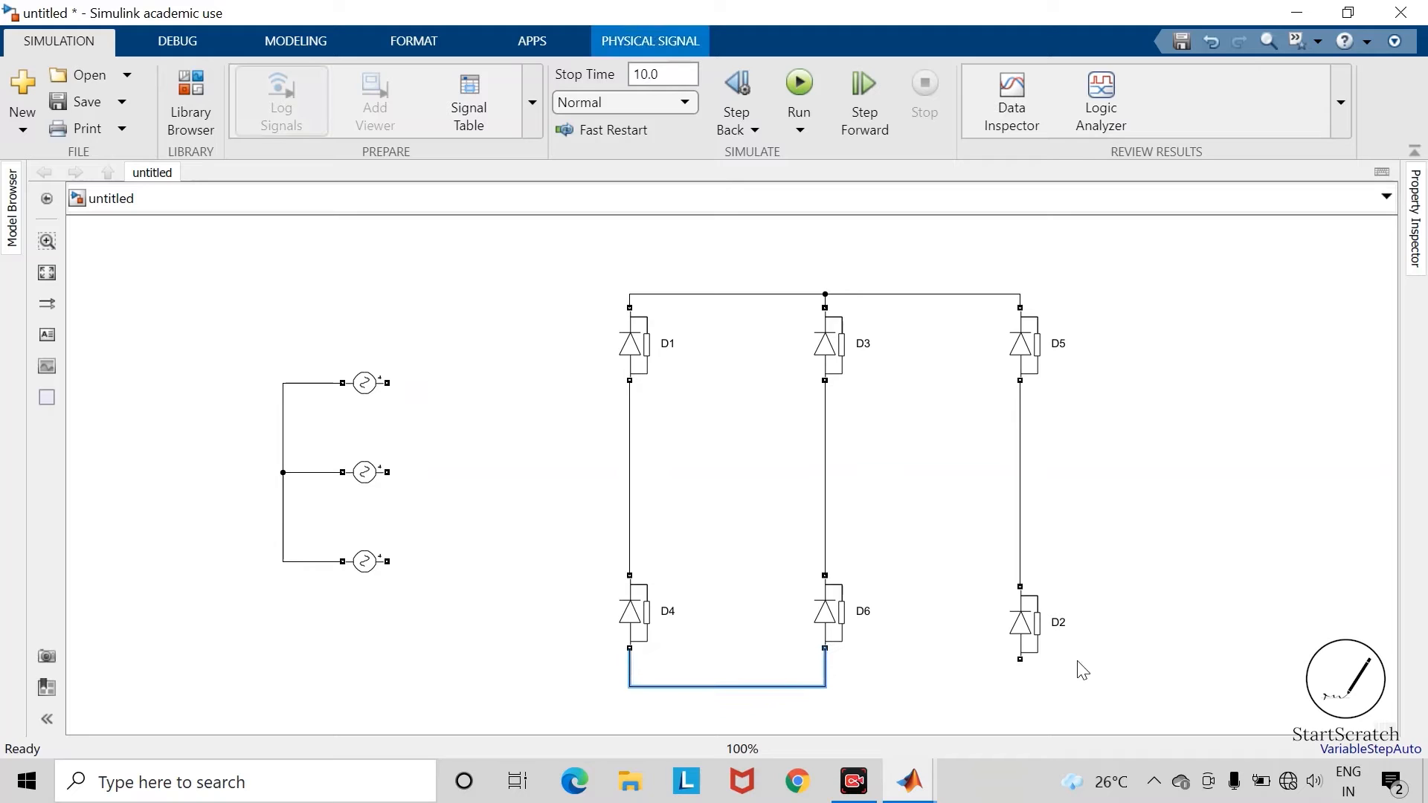
pyautogui.moveTo(1015, 664)
pyautogui.mouseDown()
pyautogui.moveTo(1019, 679)
pyautogui.moveTo(806, 685)
pyautogui.mouseUp()
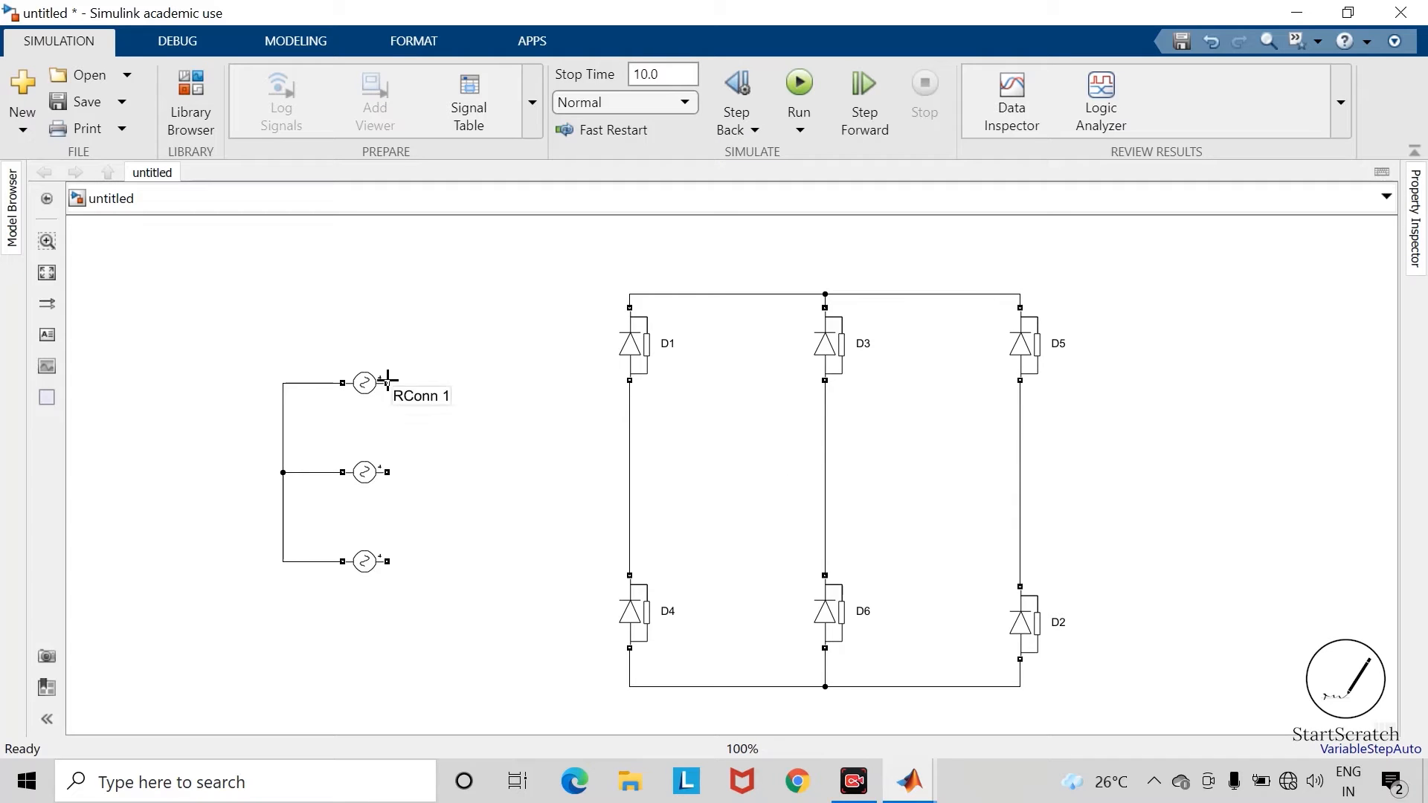
# Connect the three sources' positive terminals in order to the midpoints of the D1–D4, D3–D6 and D5–D2 legs.
pyautogui.moveTo(388, 383)
pyautogui.mouseDown()
pyautogui.moveTo(637, 398)
pyautogui.moveTo(626, 408)
pyautogui.mouseUp()
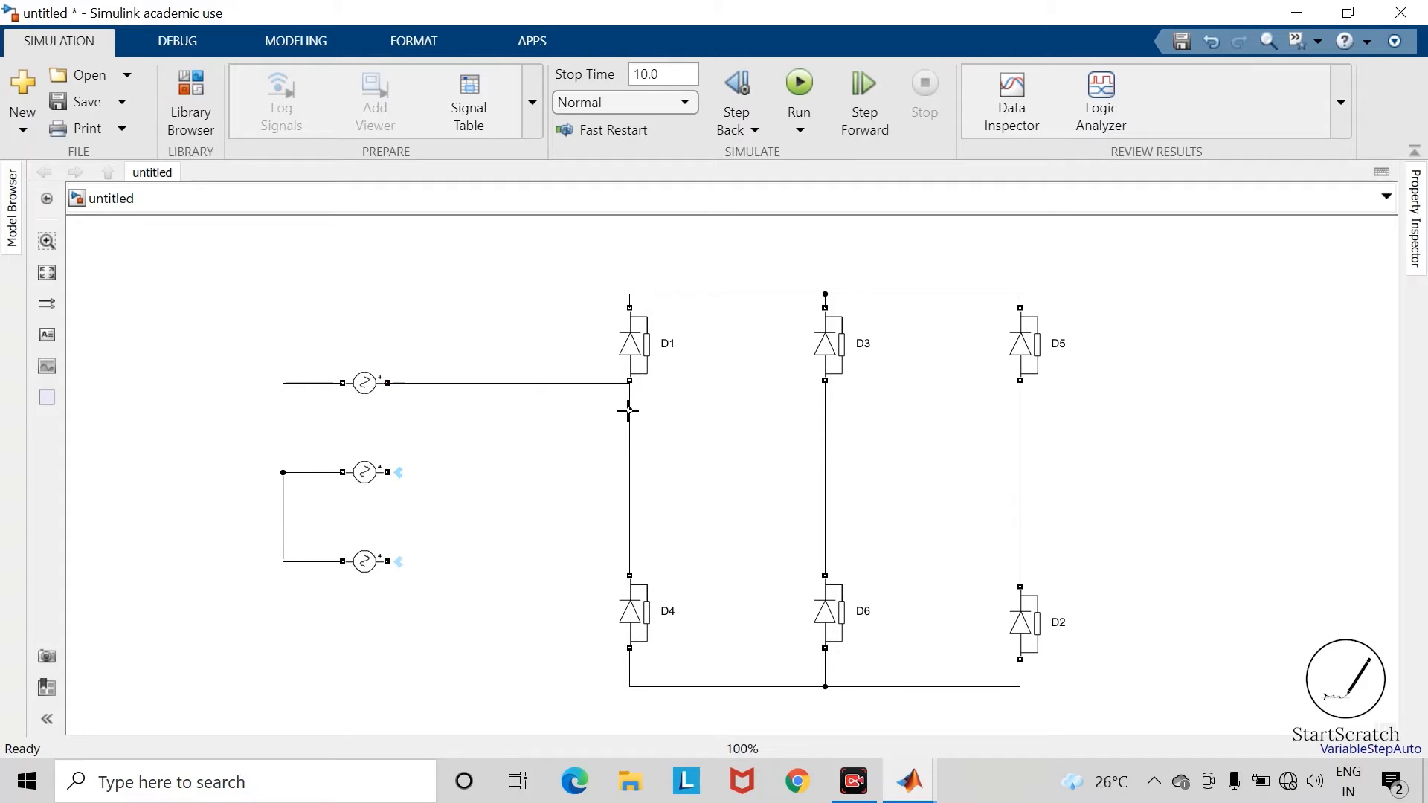
pyautogui.moveTo(388, 473); pyautogui.dragTo(825, 473)
pyautogui.moveTo(390, 563); pyautogui.dragTo(1021, 557)
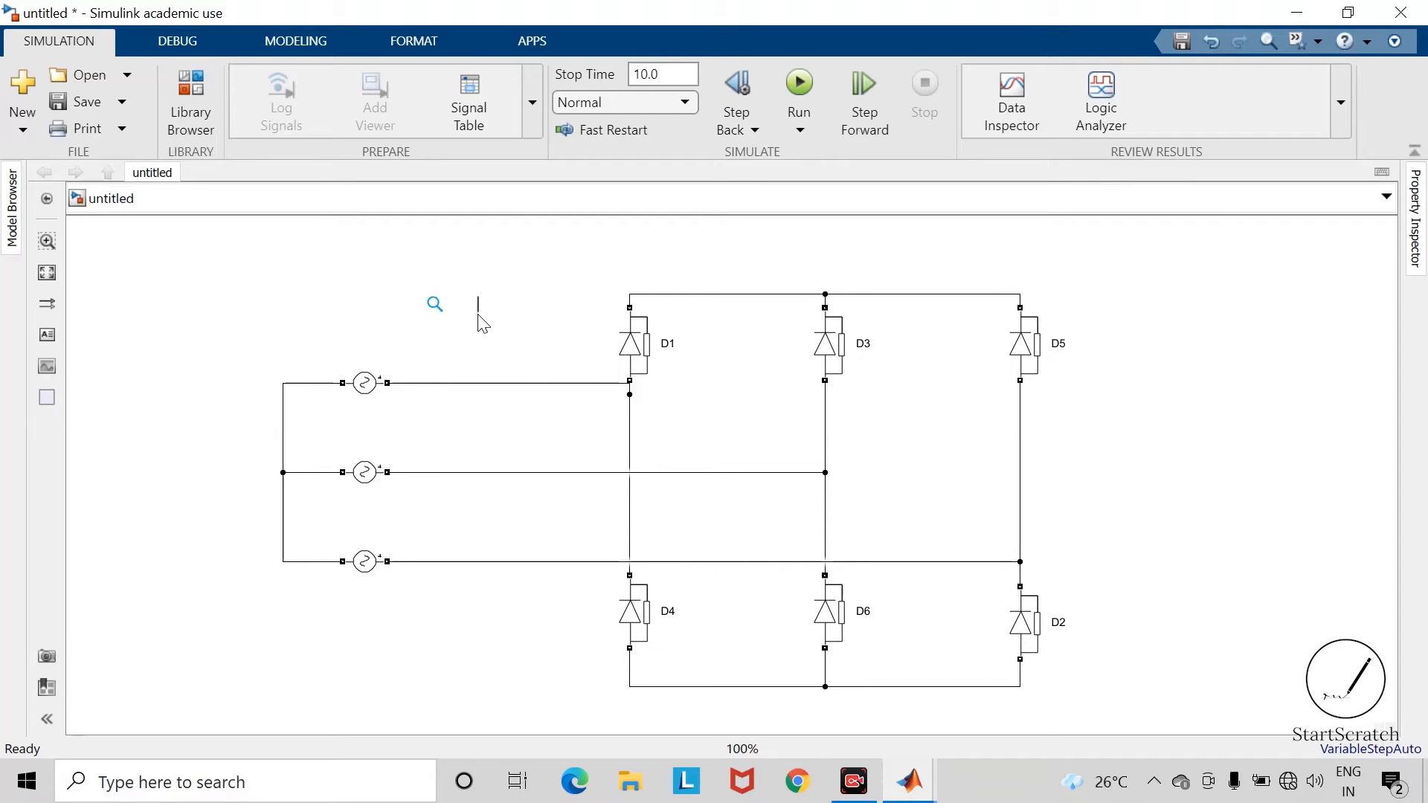
# Add a Voltage Measurement block in the empty space above the top source's wire.
pyautogui.write('voltage')
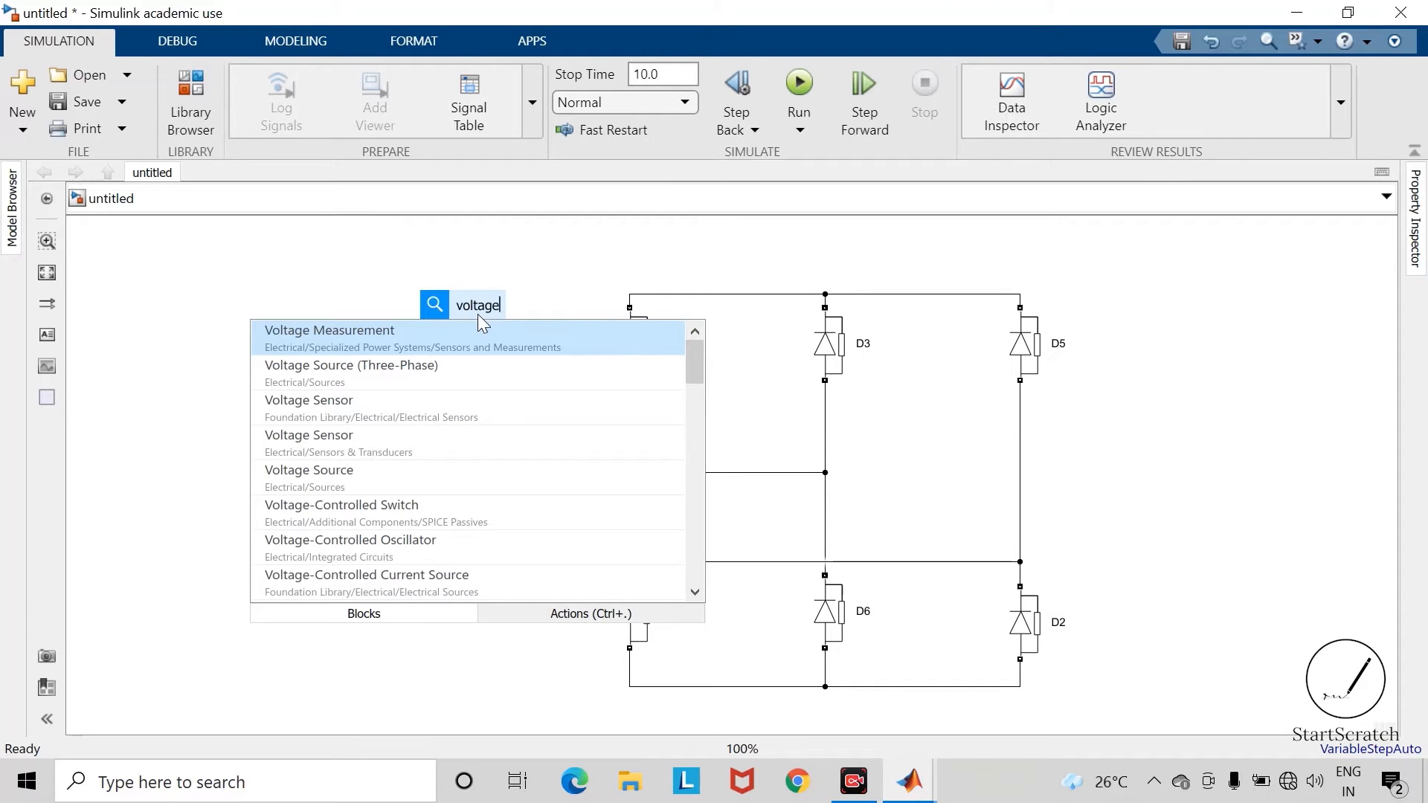
pyautogui.press('Return')
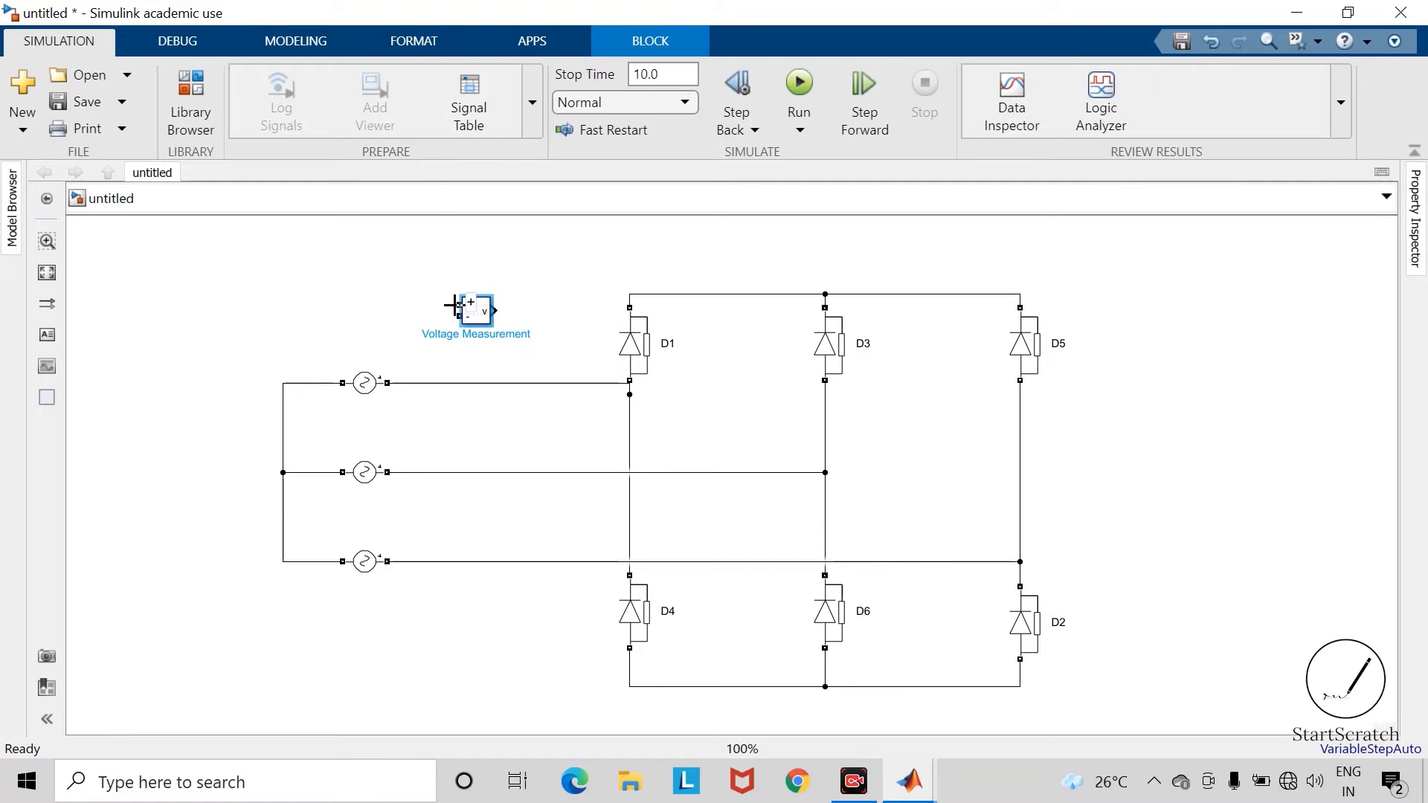
# Connect the Voltage Measurement block across the top AC source and wire a copy of it across each of the other two sources.
pyautogui.moveTo(456, 305); pyautogui.dragTo(410, 383)
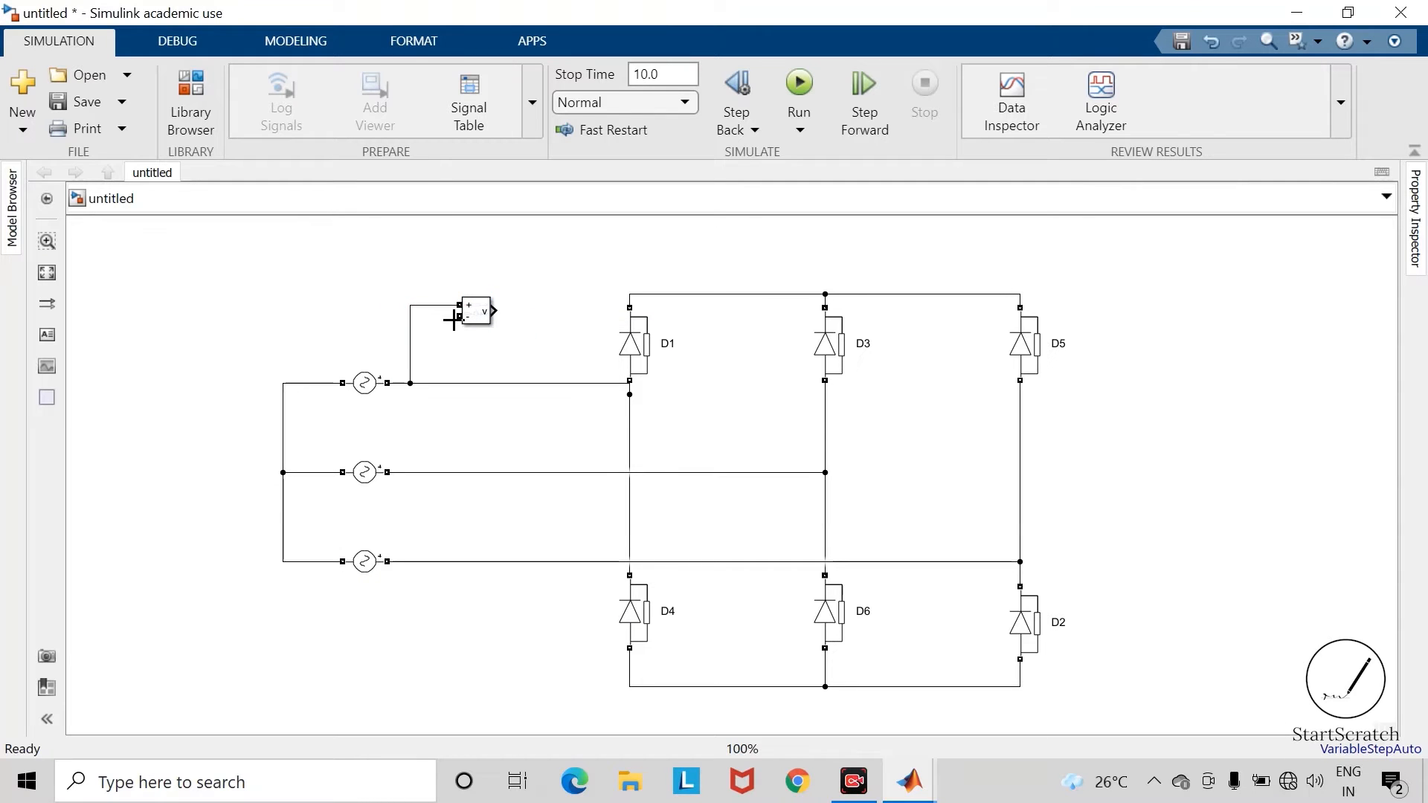
pyautogui.moveTo(453, 320); pyautogui.dragTo(312, 382)
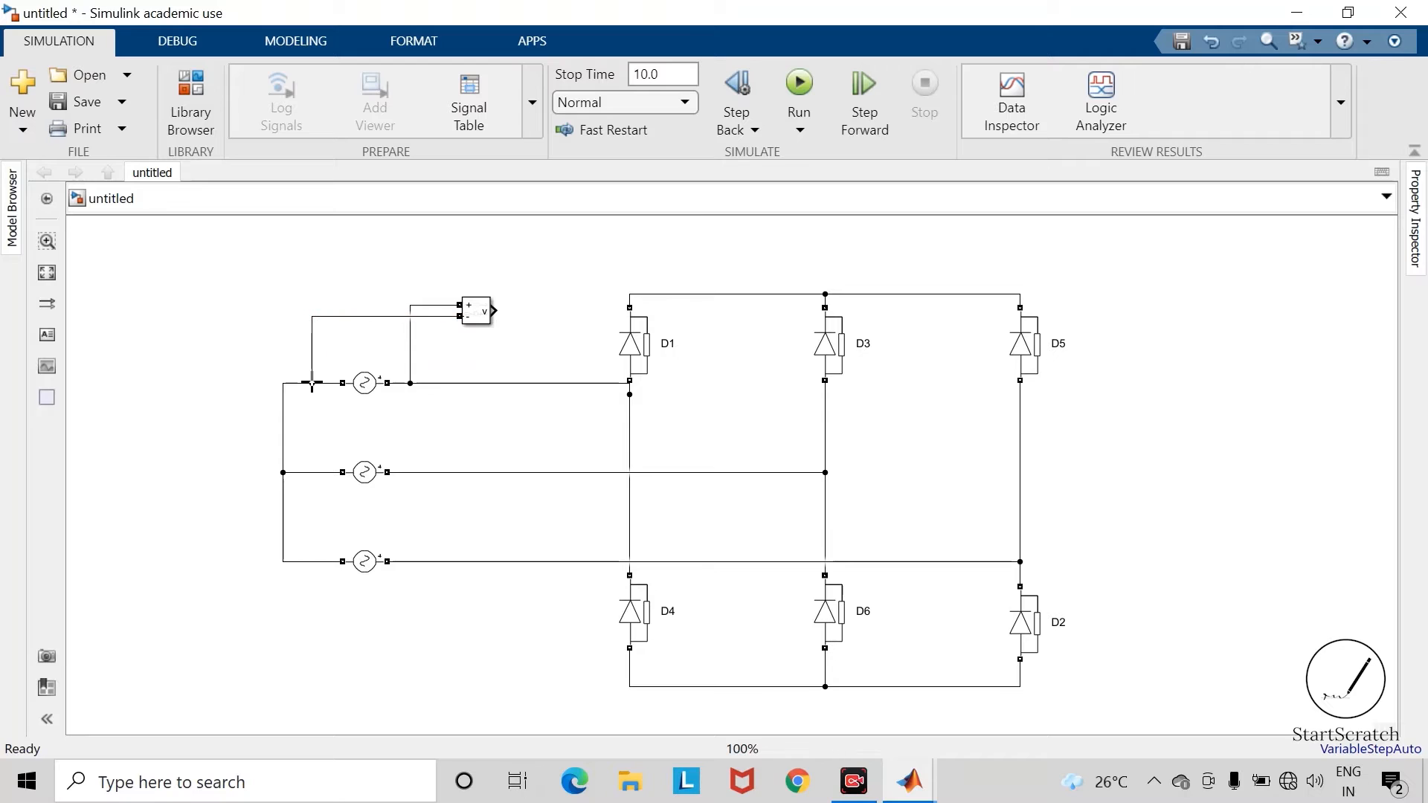
pyautogui.click(474, 316)
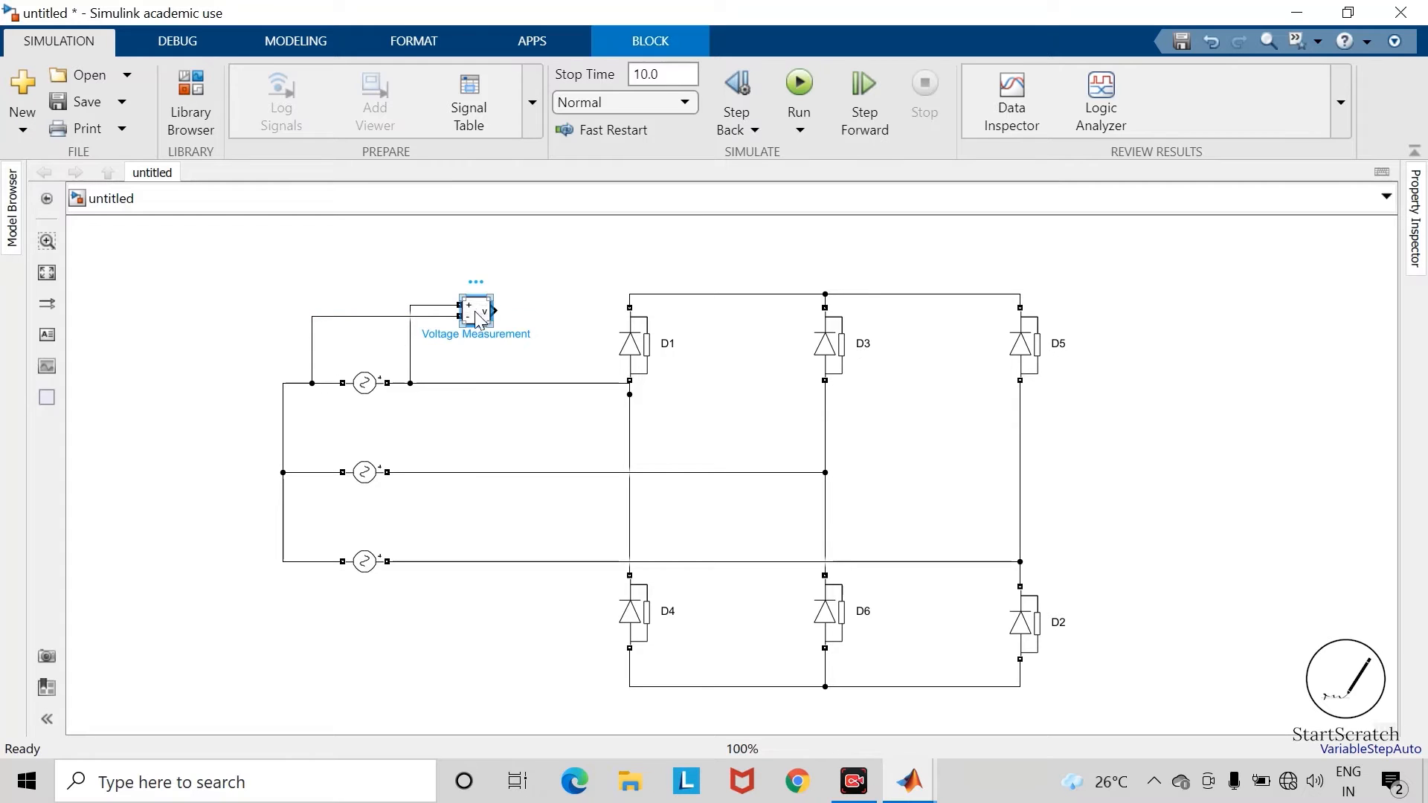
pyautogui.moveTo(473, 326)
pyautogui.mouseDown()
pyautogui.moveTo(449, 432)
pyautogui.moveTo(303, 476)
pyautogui.mouseUp()
pyautogui.click(545, 408)
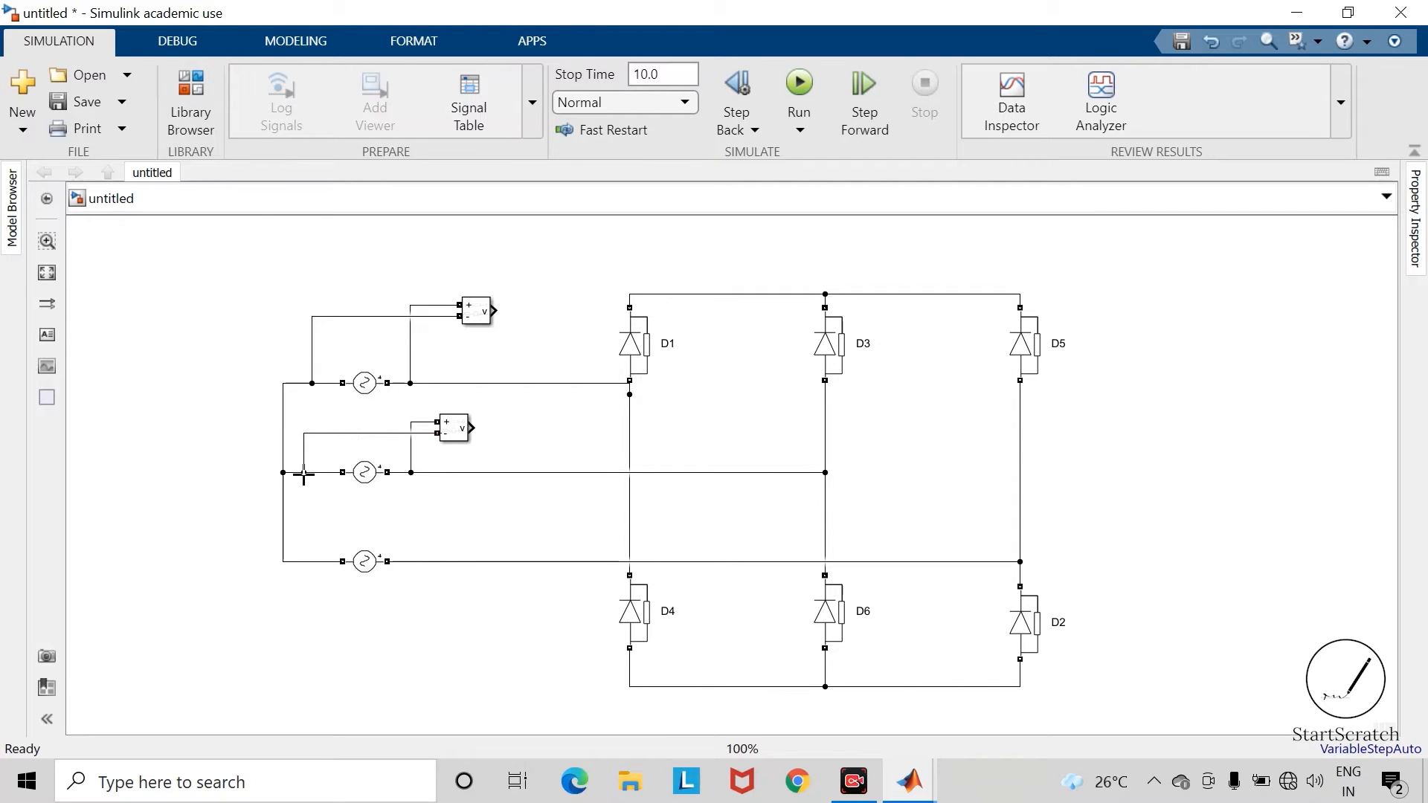
pyautogui.click(450, 429)
pyautogui.moveTo(450, 449); pyautogui.dragTo(308, 562)
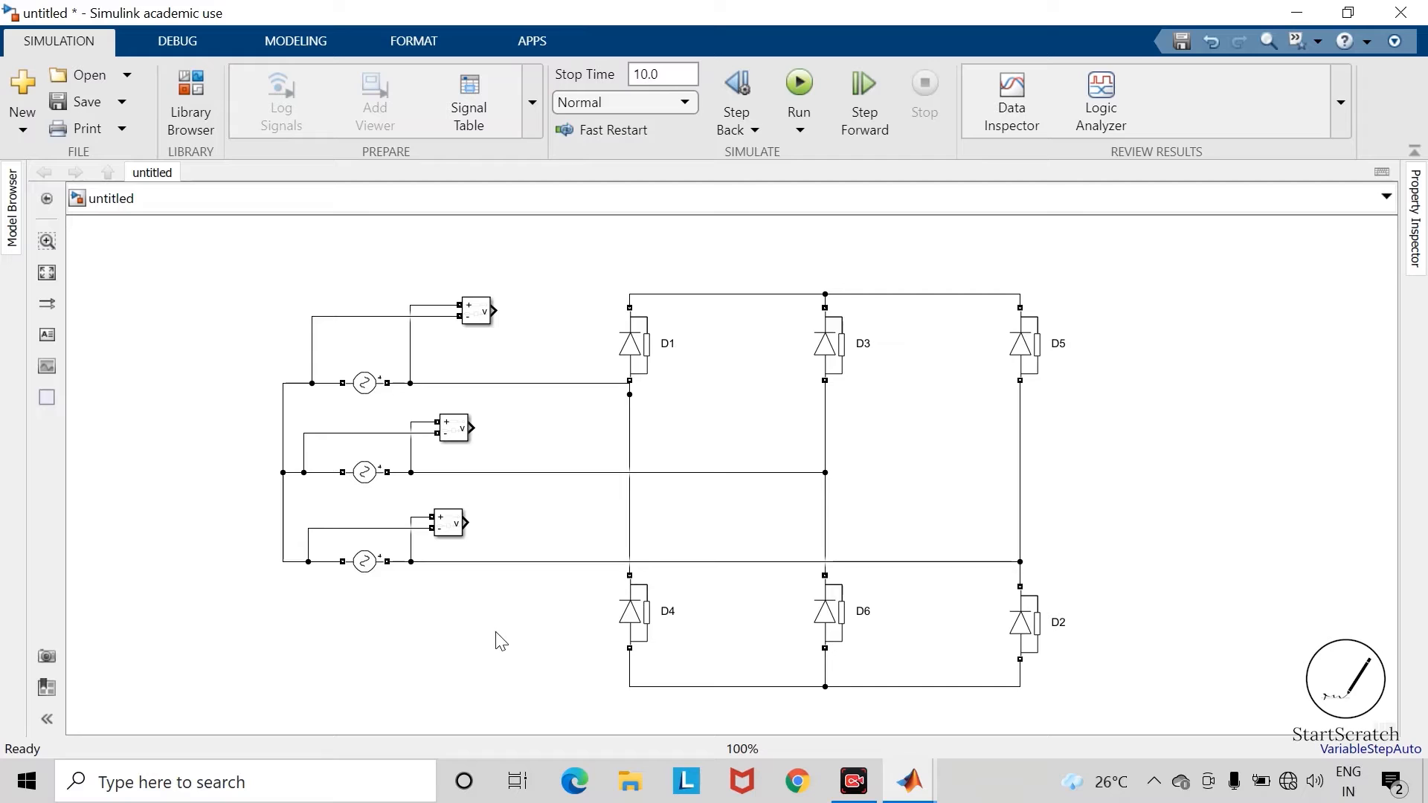
# Add a Mux block in the empty space below the sources and set its number of inputs to 3.
pyautogui.doubleClick(562, 706)
pyautogui.write('mux')
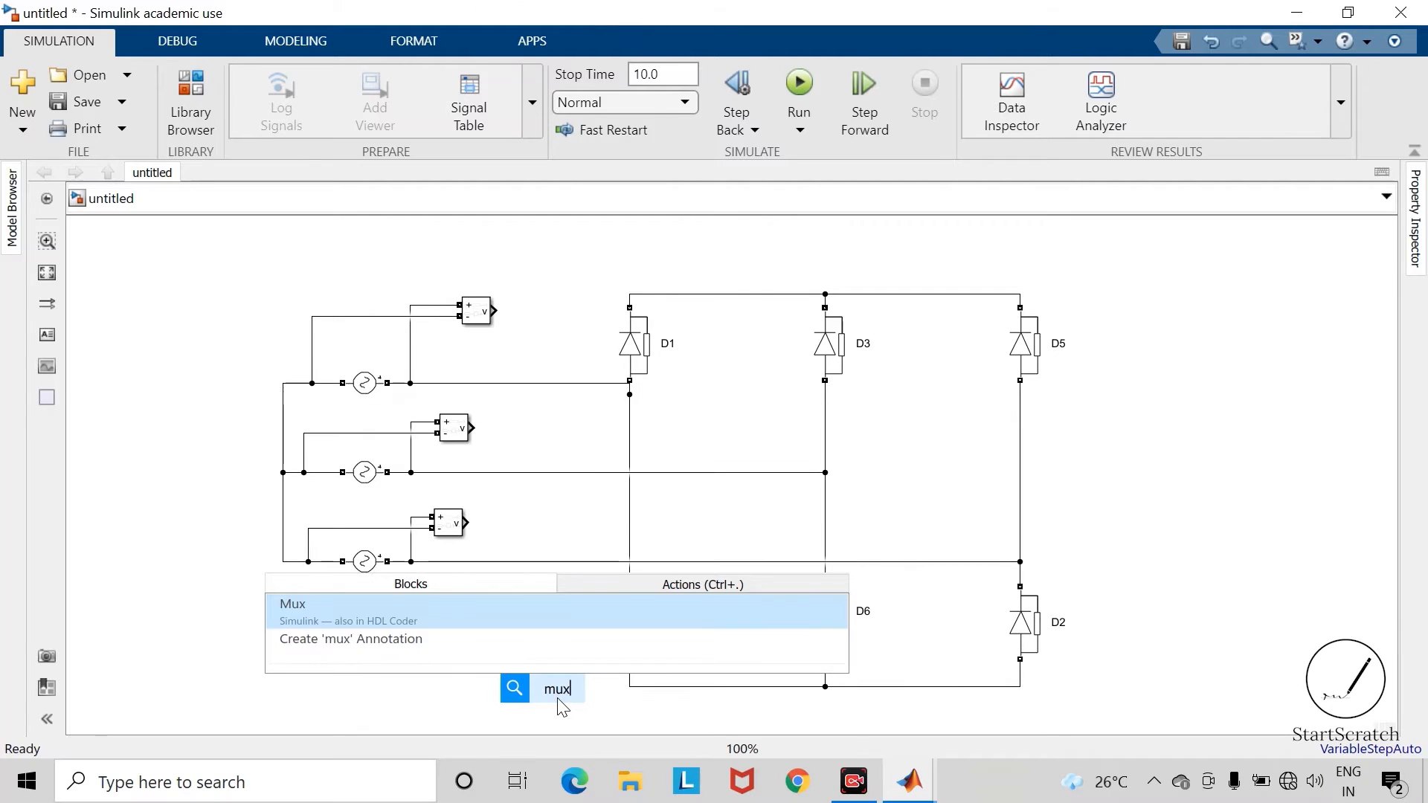
pyautogui.press('Return')
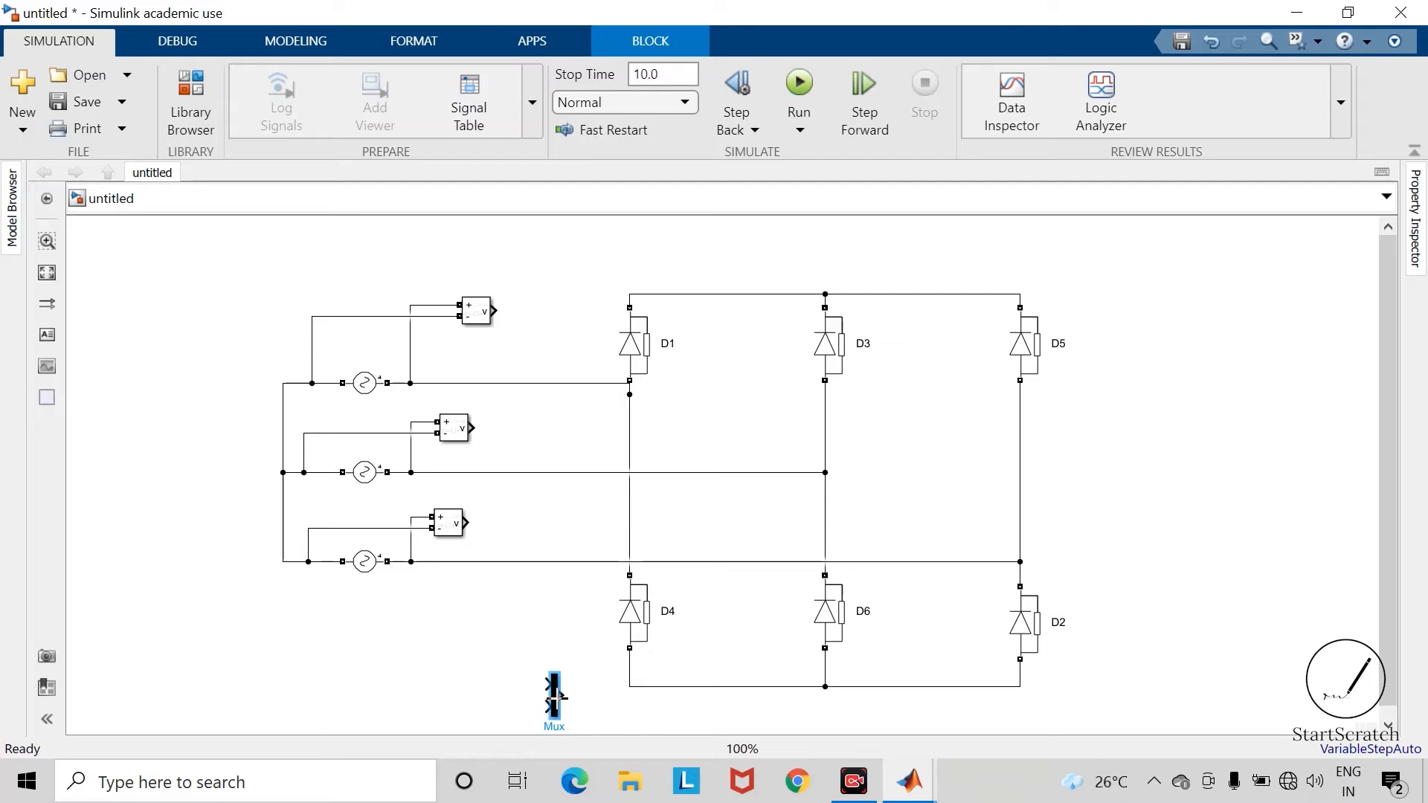
pyautogui.doubleClick(556, 695)
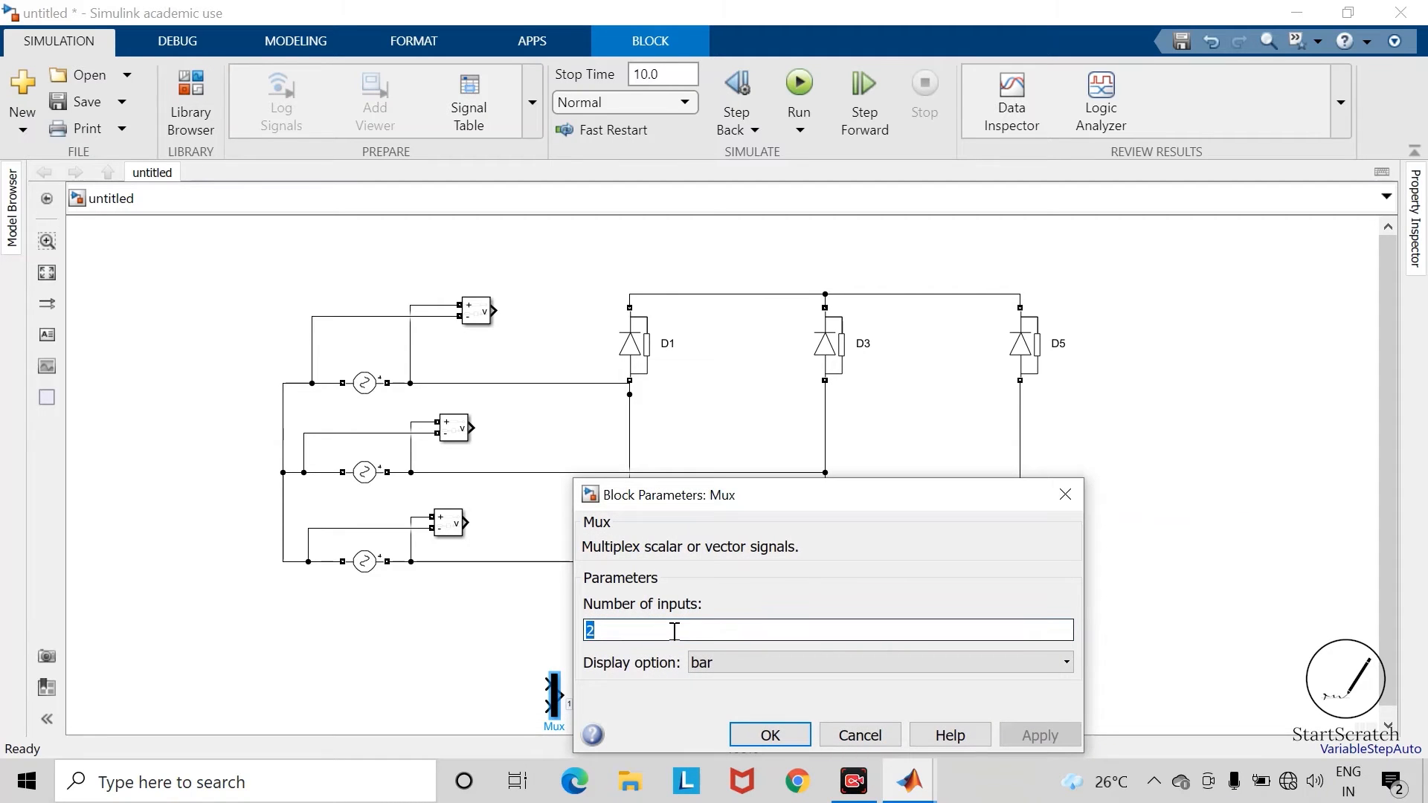
pyautogui.write('3')
pyautogui.press('Return')
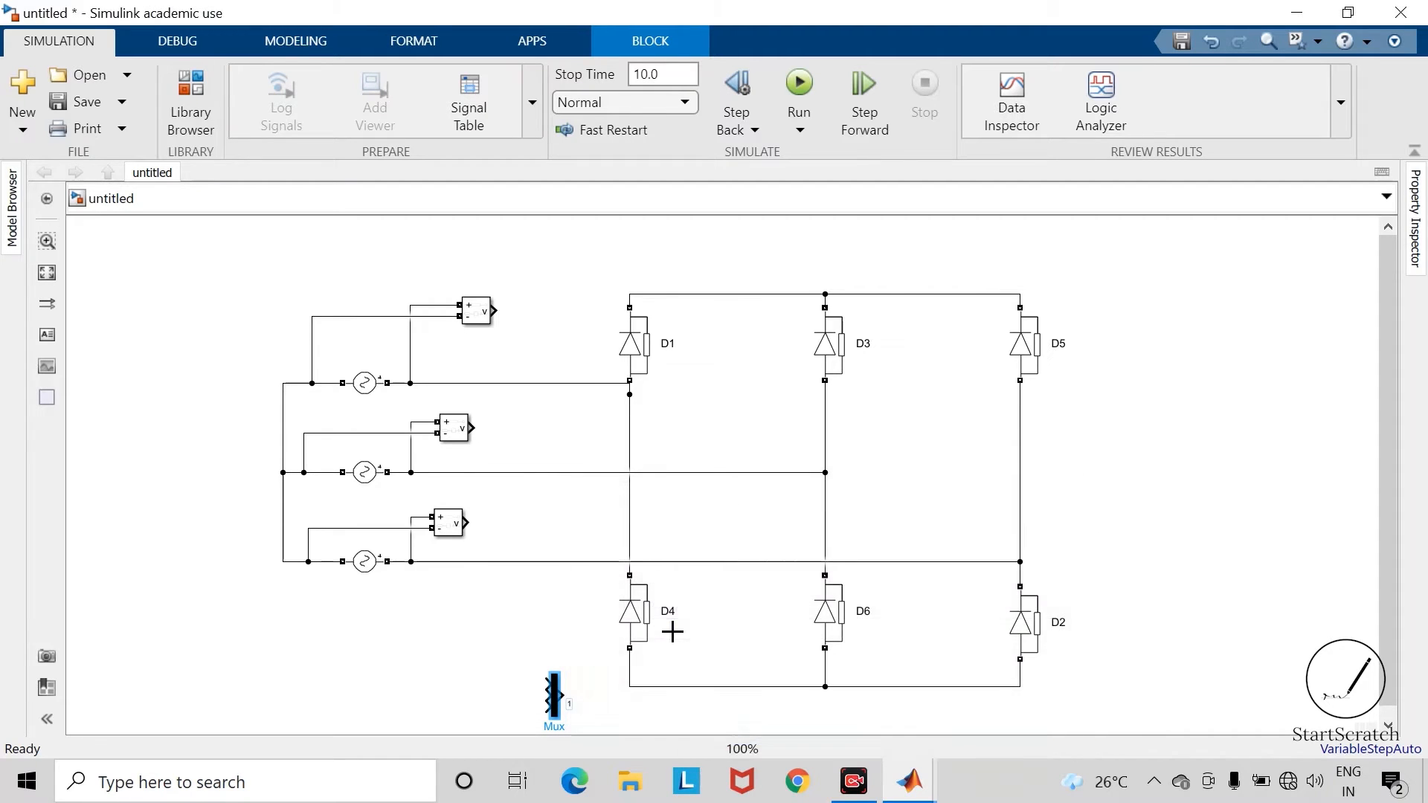
# Enlarge the Mux block into a tall bar with well-spaced input ports.
pyautogui.moveTo(576, 729); pyautogui.dragTo(582, 733)
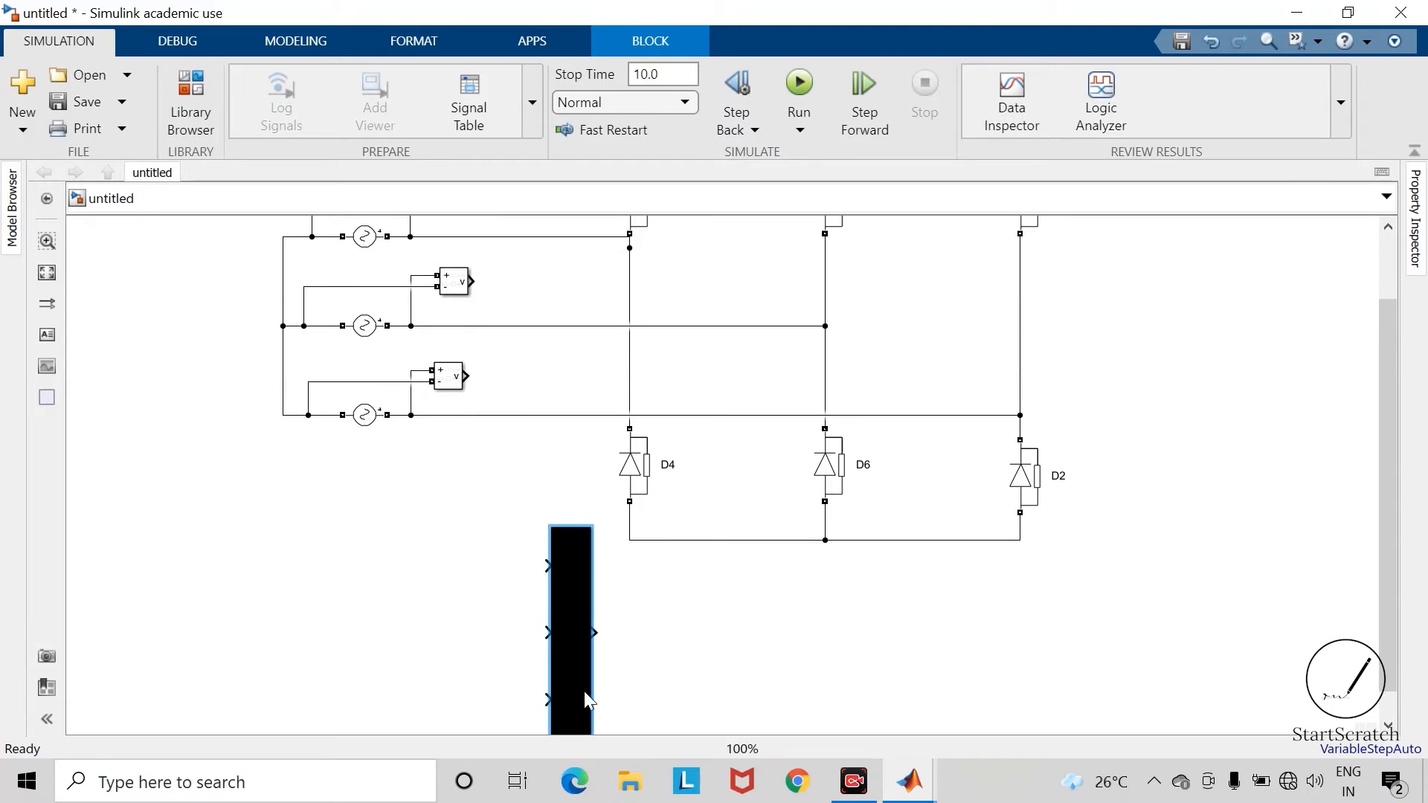
pyautogui.click(637, 679)
pyautogui.moveTo(545, 508); pyautogui.dragTo(567, 573)
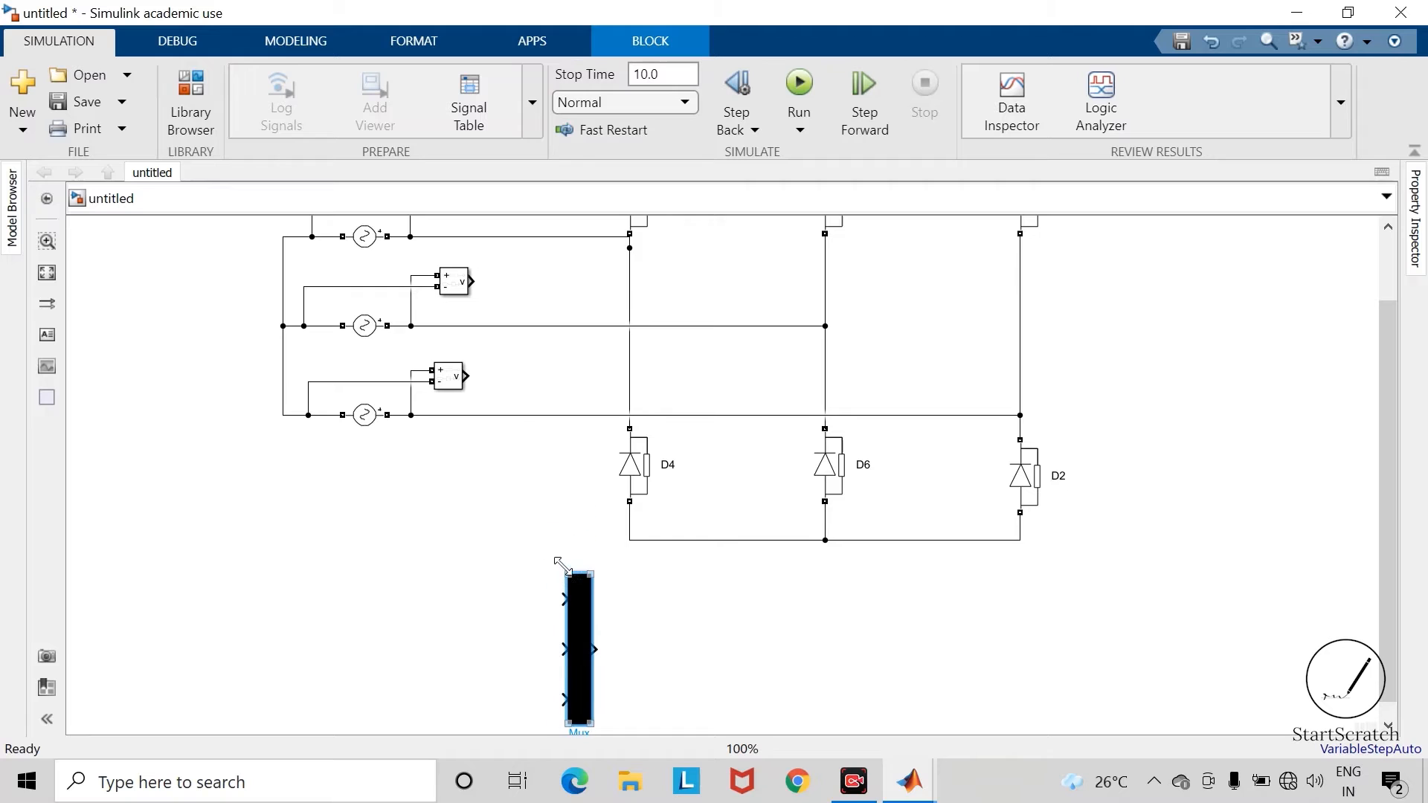
pyautogui.click(556, 546)
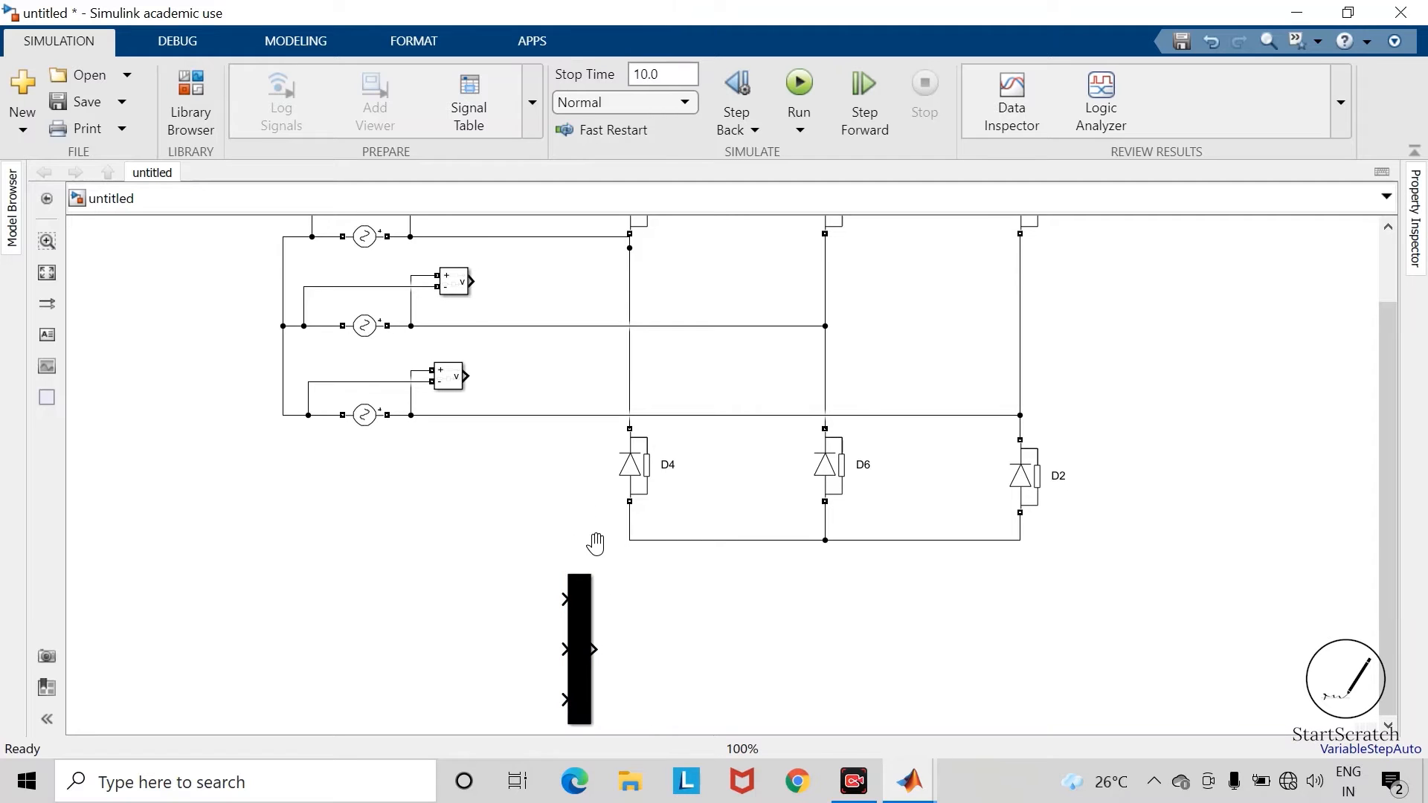
# Connect the outputs of the three source Voltage Measurement blocks in order to the three Mux inputs.
pyautogui.press('space')
pyautogui.moveTo(585, 253)
pyautogui.mouseDown()
pyautogui.moveTo(621, 309)
pyautogui.moveTo(589, 602)
pyautogui.moveTo(639, 614)
pyautogui.mouseUp()
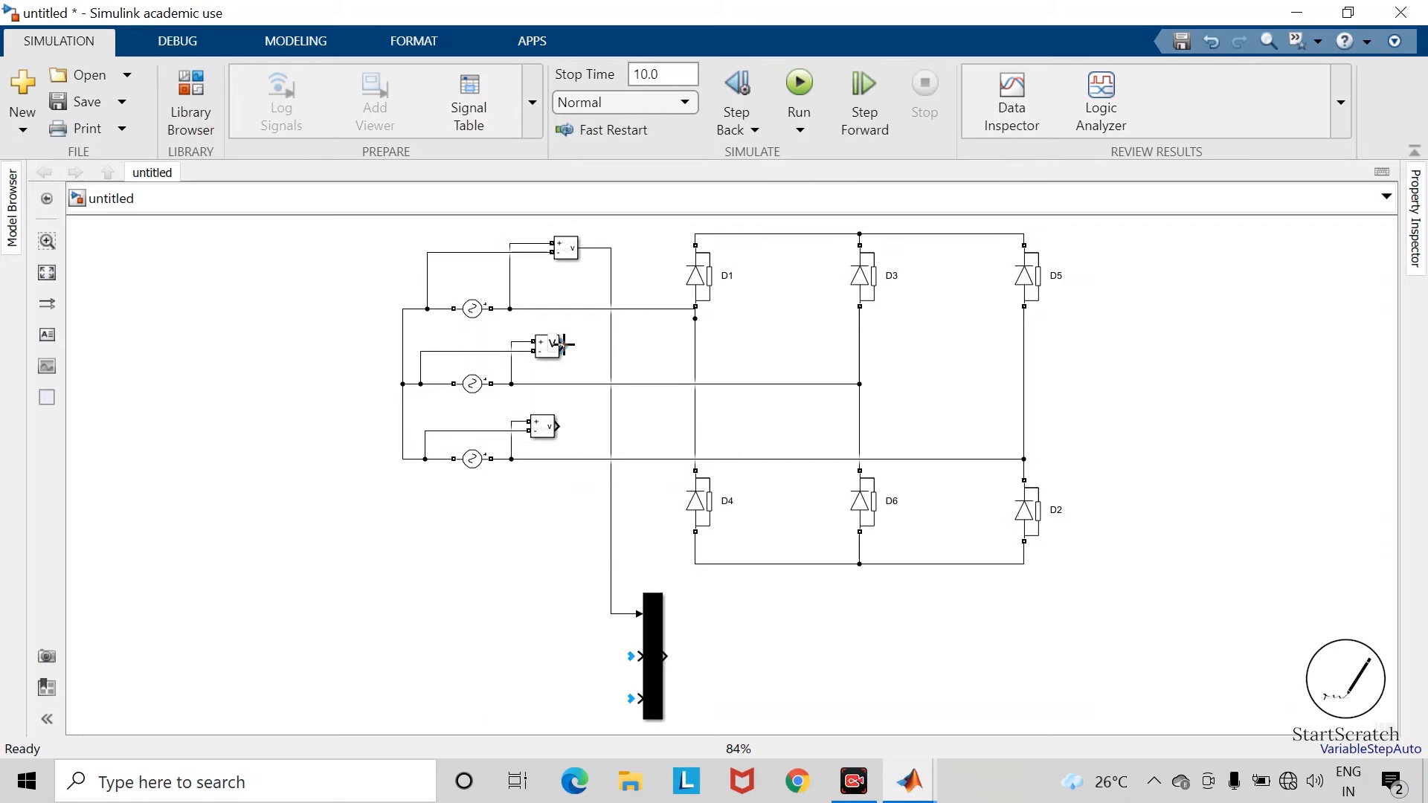
pyautogui.moveTo(565, 344)
pyautogui.mouseDown()
pyautogui.moveTo(587, 580)
pyautogui.moveTo(641, 666)
pyautogui.mouseUp()
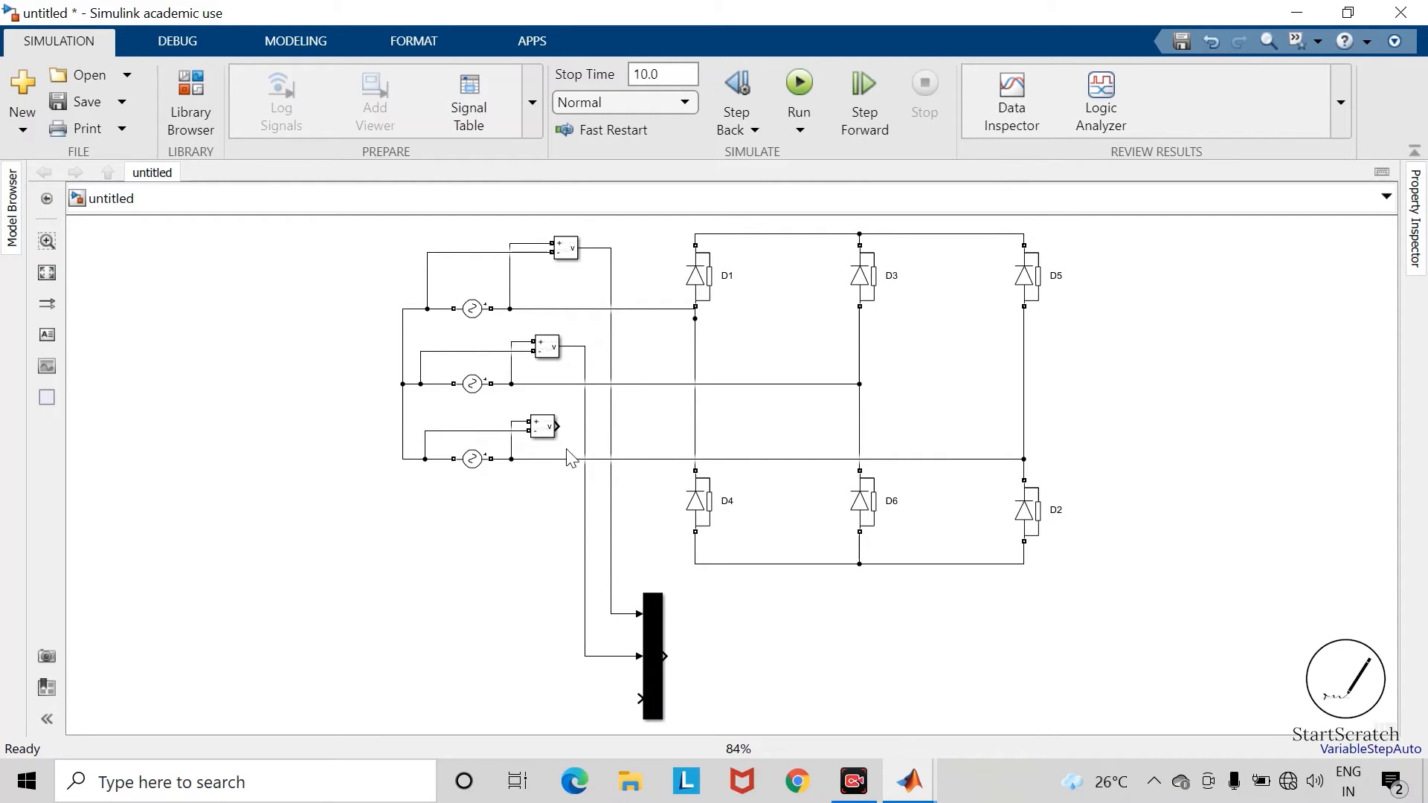
pyautogui.moveTo(561, 426)
pyautogui.mouseDown()
pyautogui.moveTo(609, 679)
pyautogui.moveTo(641, 697)
pyautogui.mouseUp()
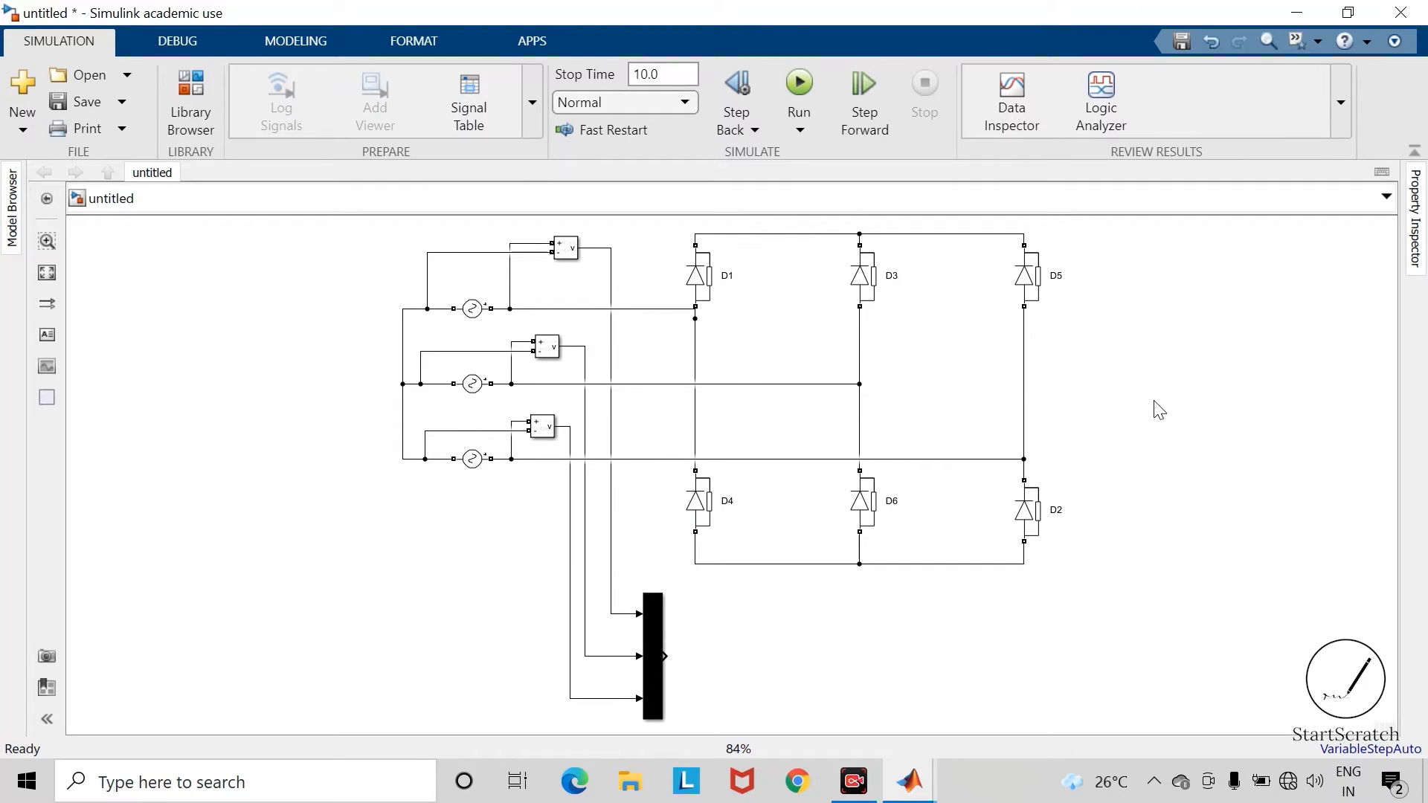
# Add a Series RLC Branch beside the bridge with branch type R and a resistance of 50 ohms.
pyautogui.write('series')
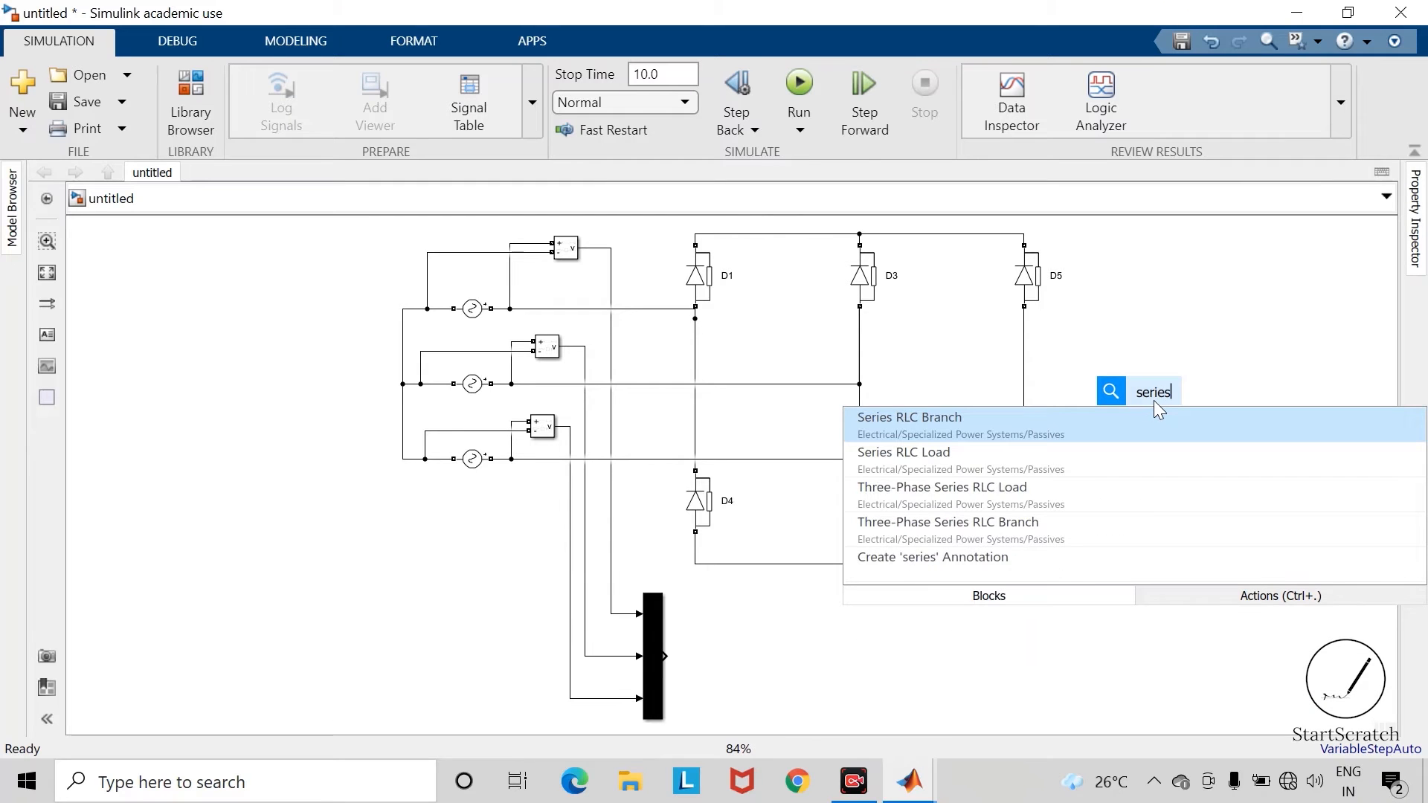
pyautogui.press('Return')
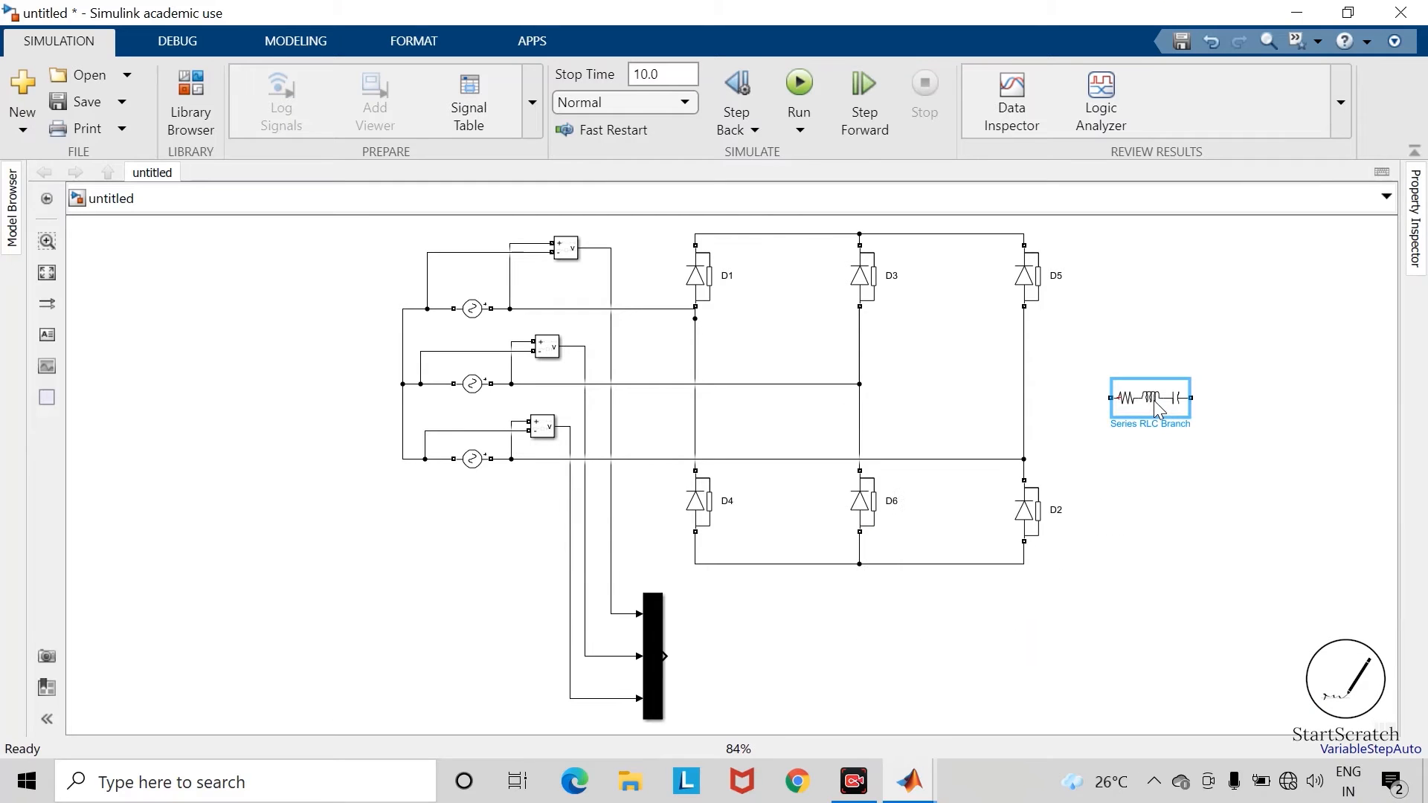
pyautogui.doubleClick(1153, 400)
pyautogui.click(952, 289)
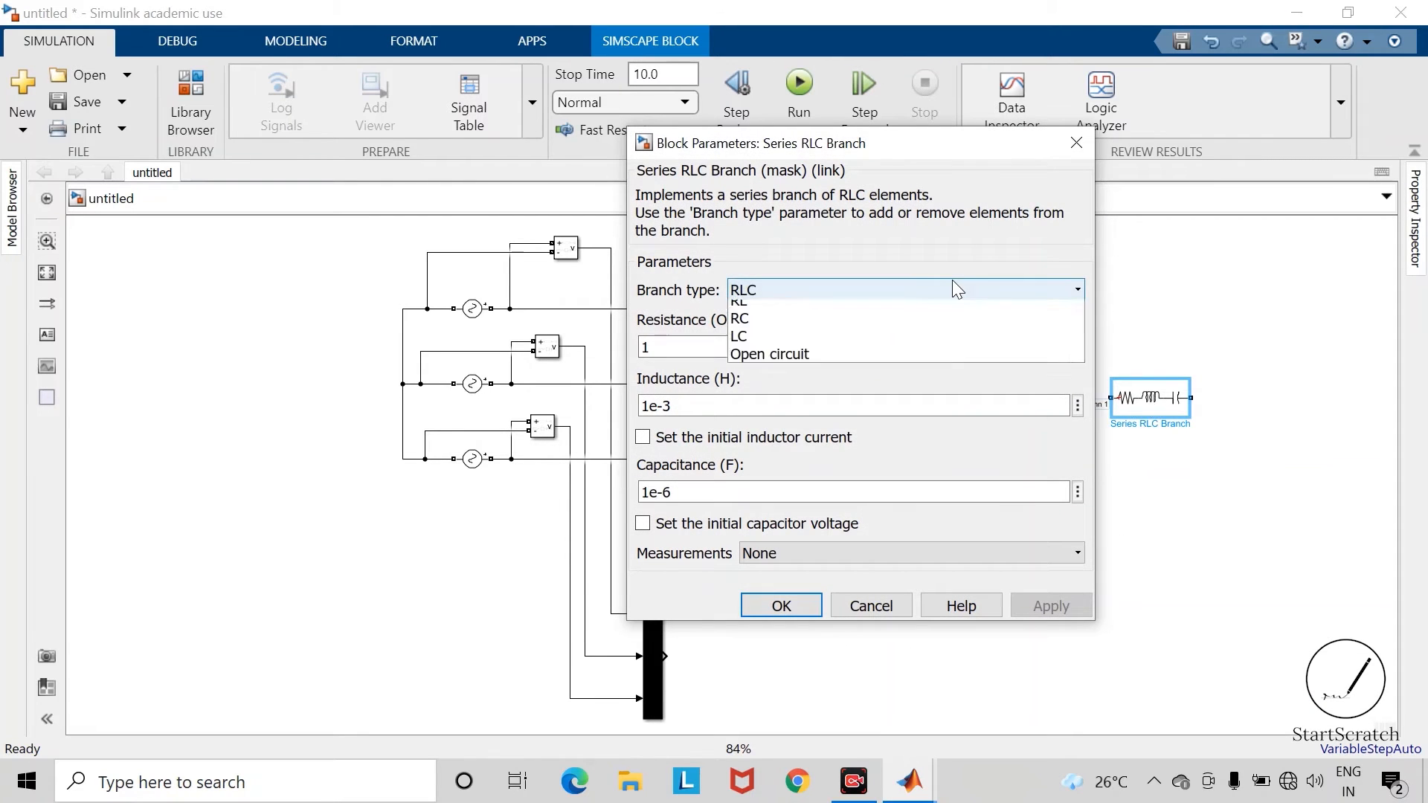
pyautogui.click(845, 318)
pyautogui.doubleClick(740, 348)
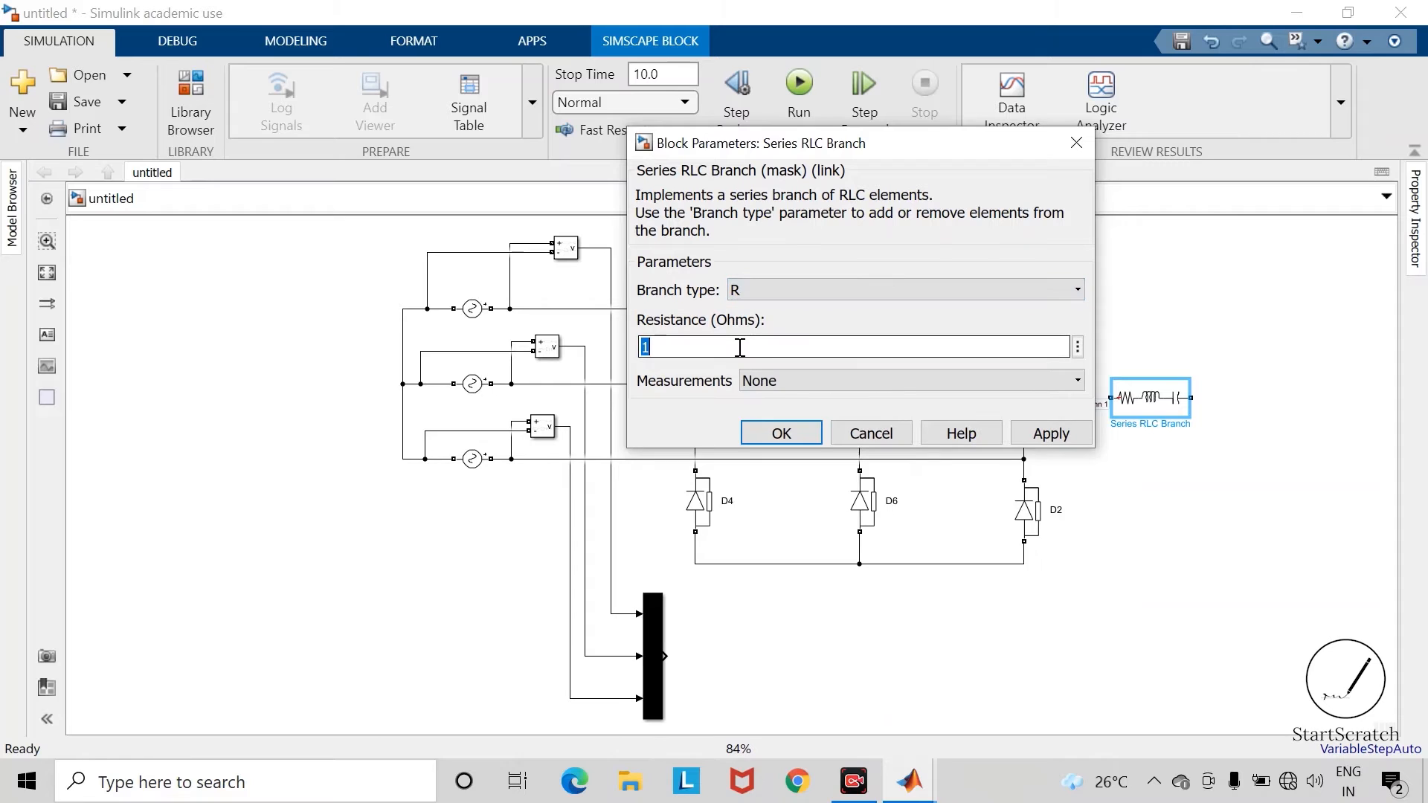
pyautogui.write('50')
pyautogui.press('Return')
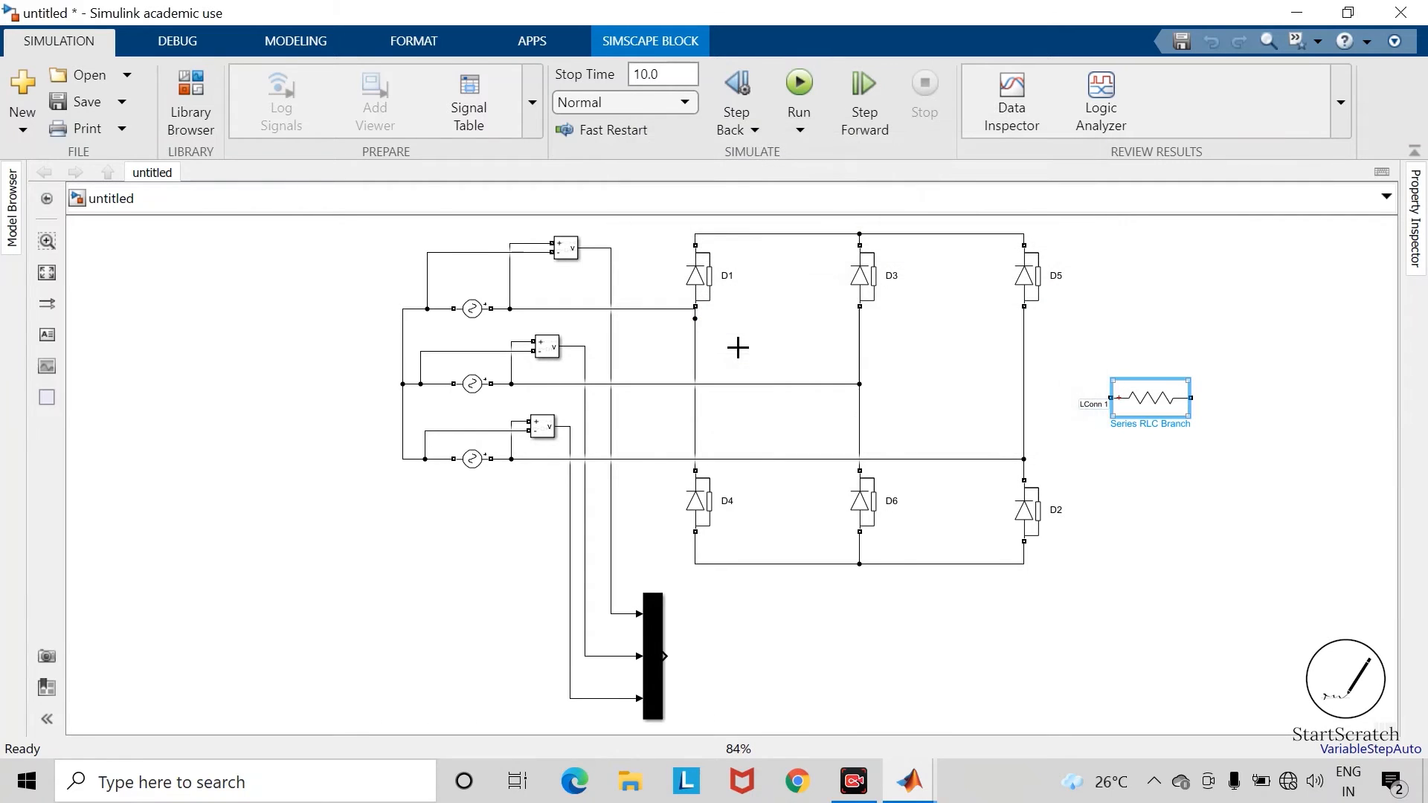
# Rotate the load resistor to vertical and connect its upper end to the cathode rail at D5.
pyautogui.hotkey('ctrl', 'r')
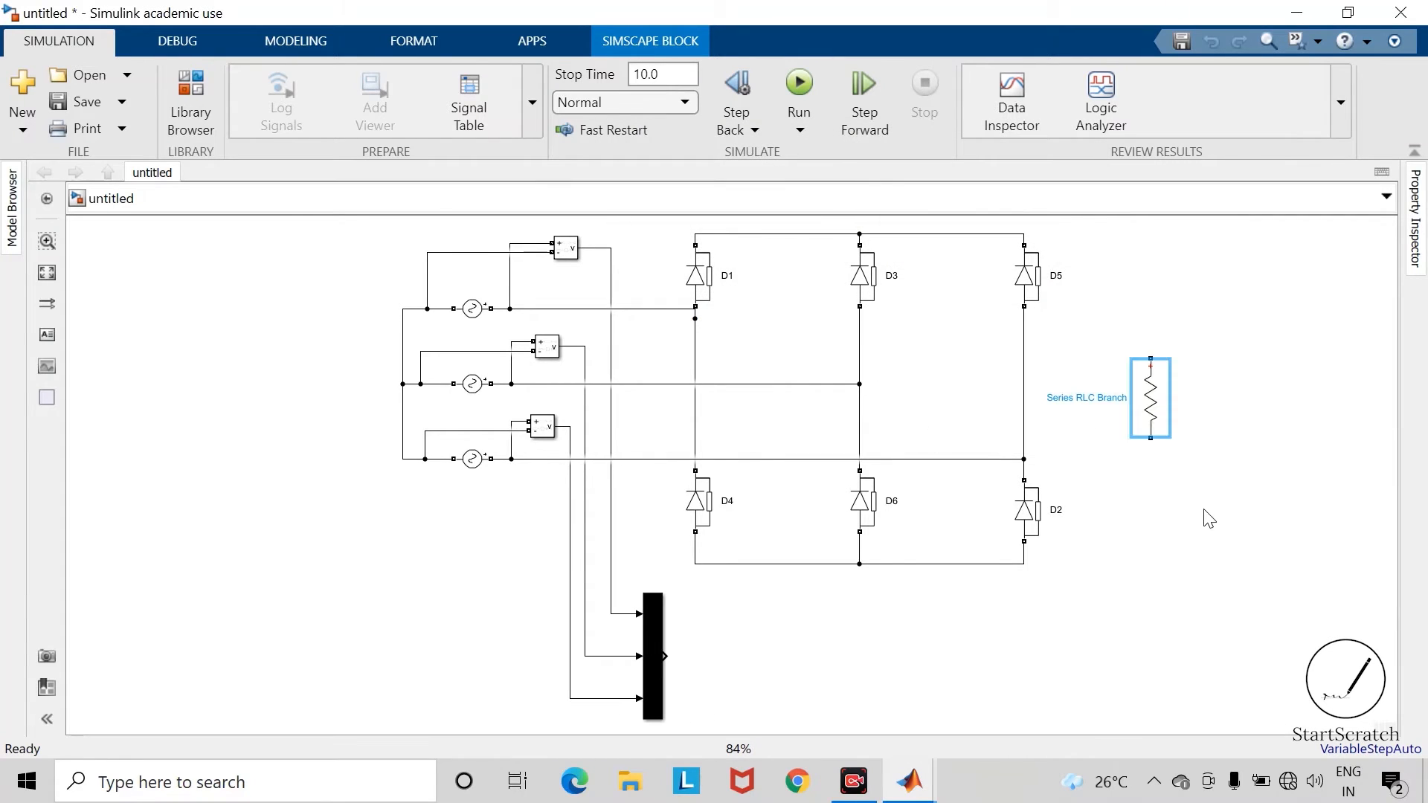
pyautogui.click(1271, 363)
pyautogui.moveTo(1150, 357); pyautogui.dragTo(1023, 251)
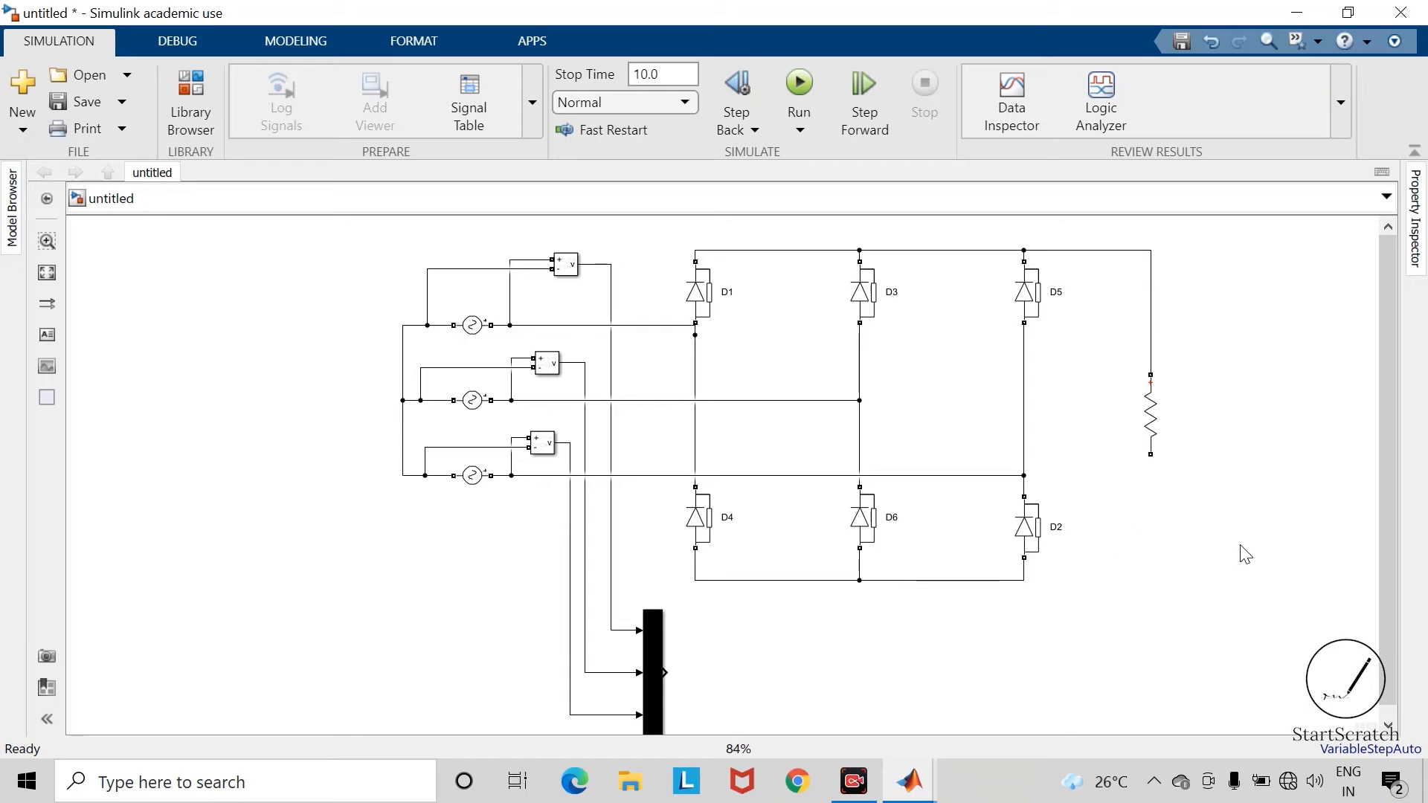
# Add a Current Measurement block and wire it in series between the load resistor's lower end and the anode rail at D2.
pyautogui.doubleClick(1155, 537)
pyautogui.write('cu')
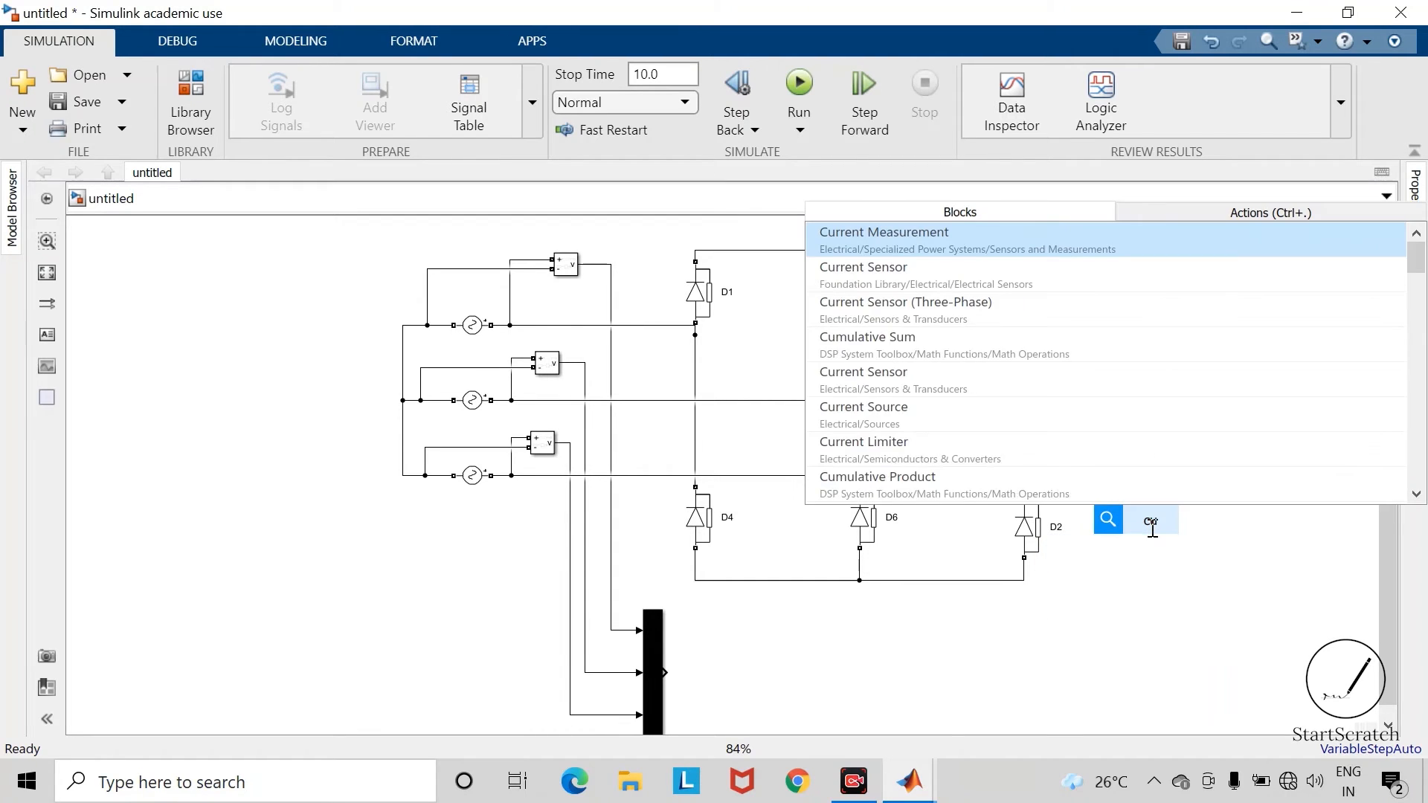
pyautogui.write('rrent')
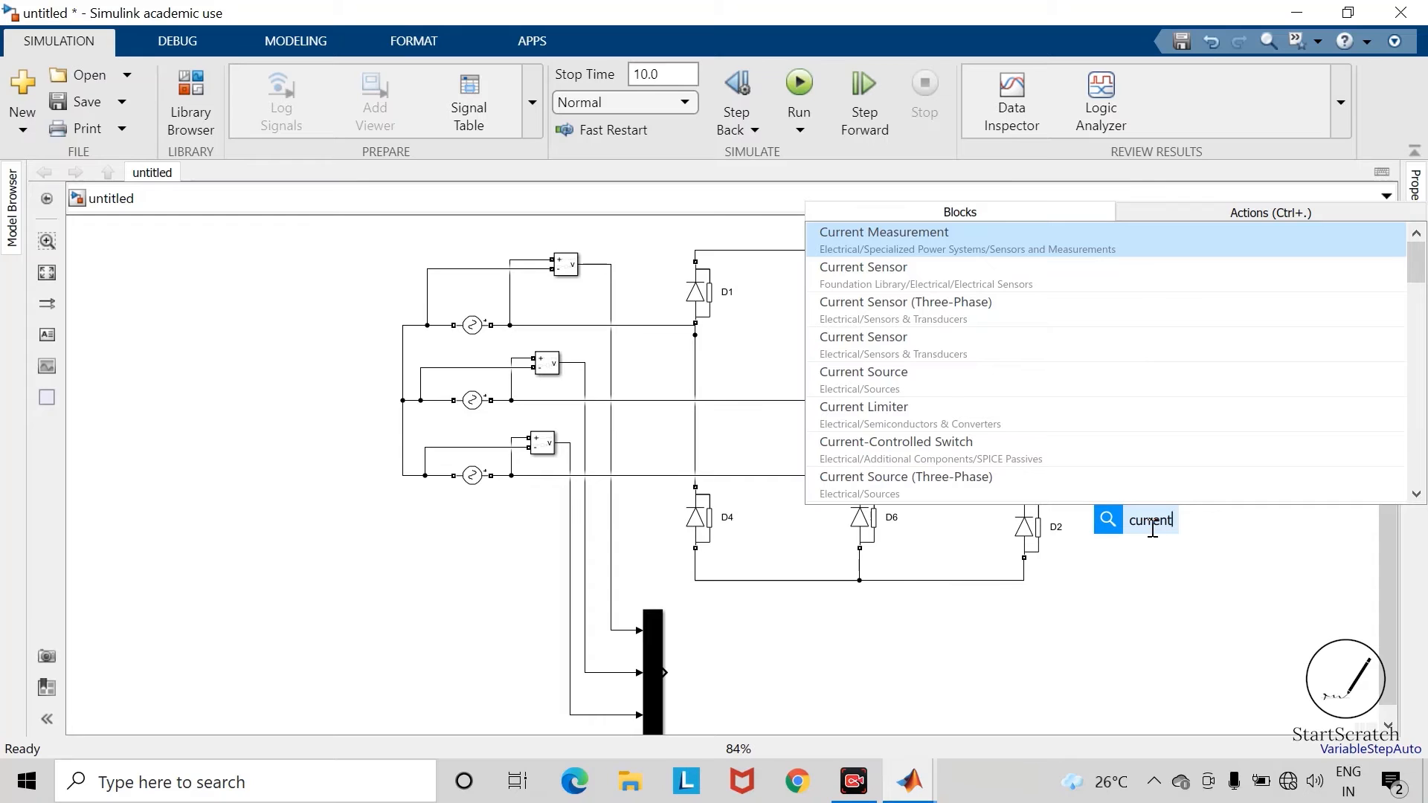
pyautogui.press('Return')
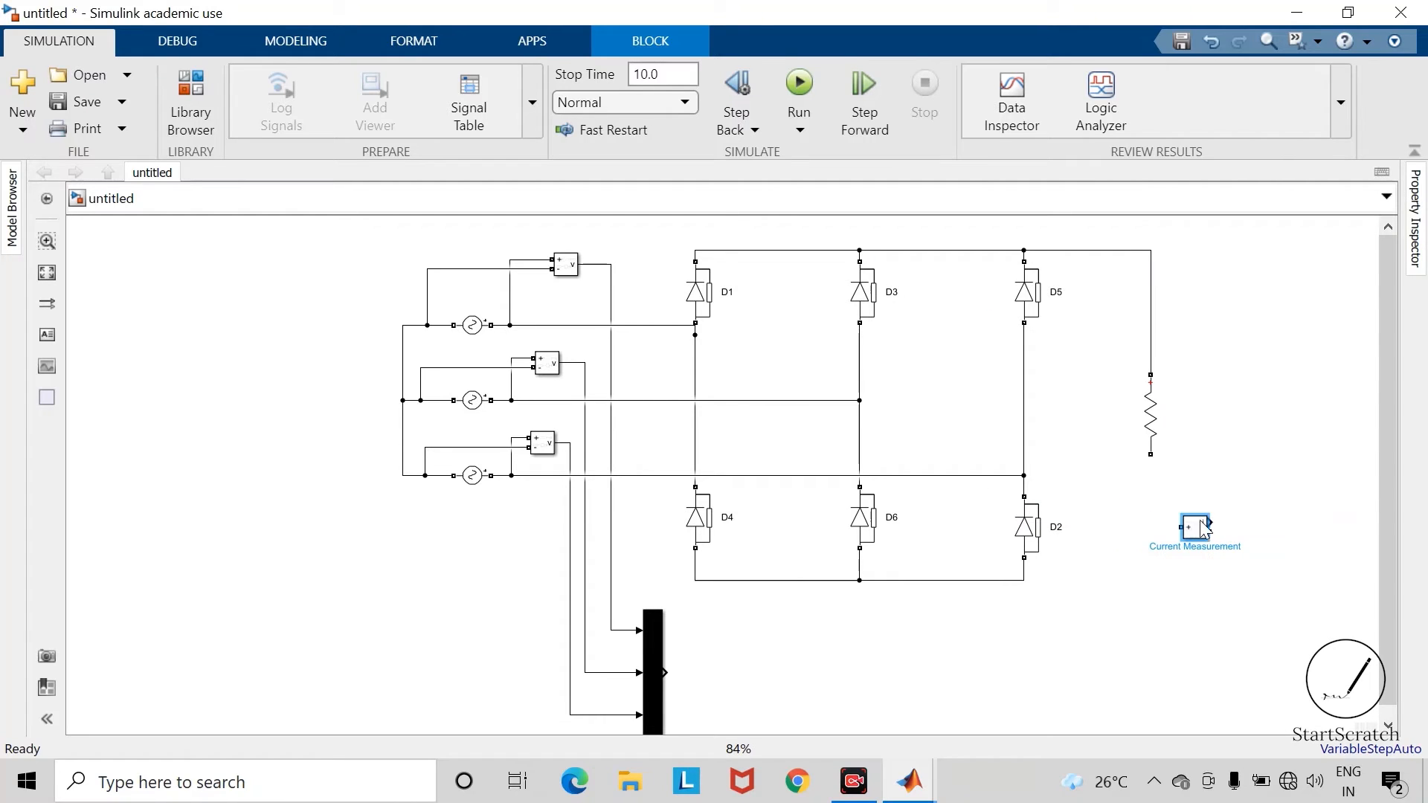
pyautogui.moveTo(1149, 460)
pyautogui.mouseDown()
pyautogui.moveTo(1153, 510)
pyautogui.moveTo(1181, 526)
pyautogui.moveTo(1214, 592)
pyautogui.moveTo(1024, 579)
pyautogui.mouseUp()
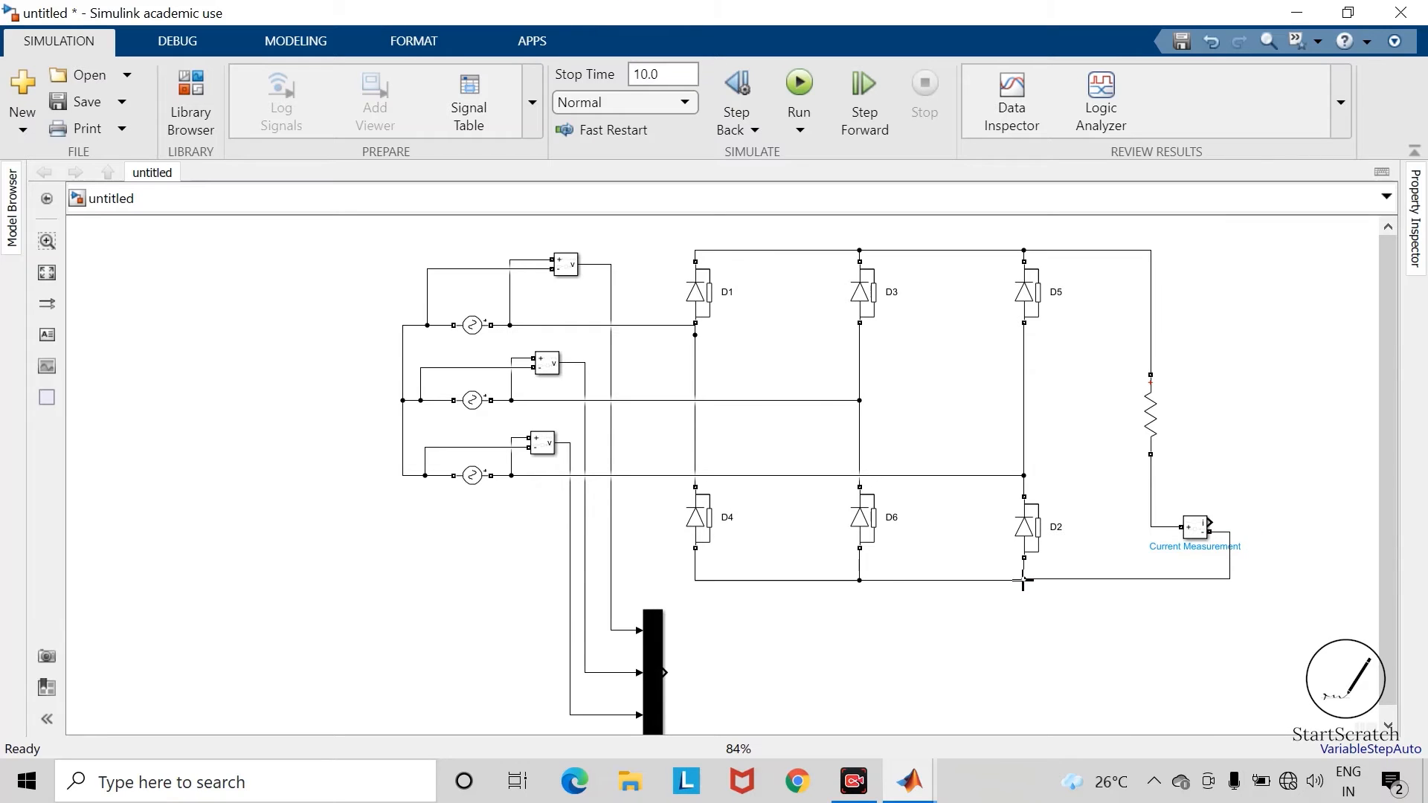
# Place a copy of the Voltage Measurement block beside the load resistor and connect it across the resistor.
pyautogui.click(569, 266)
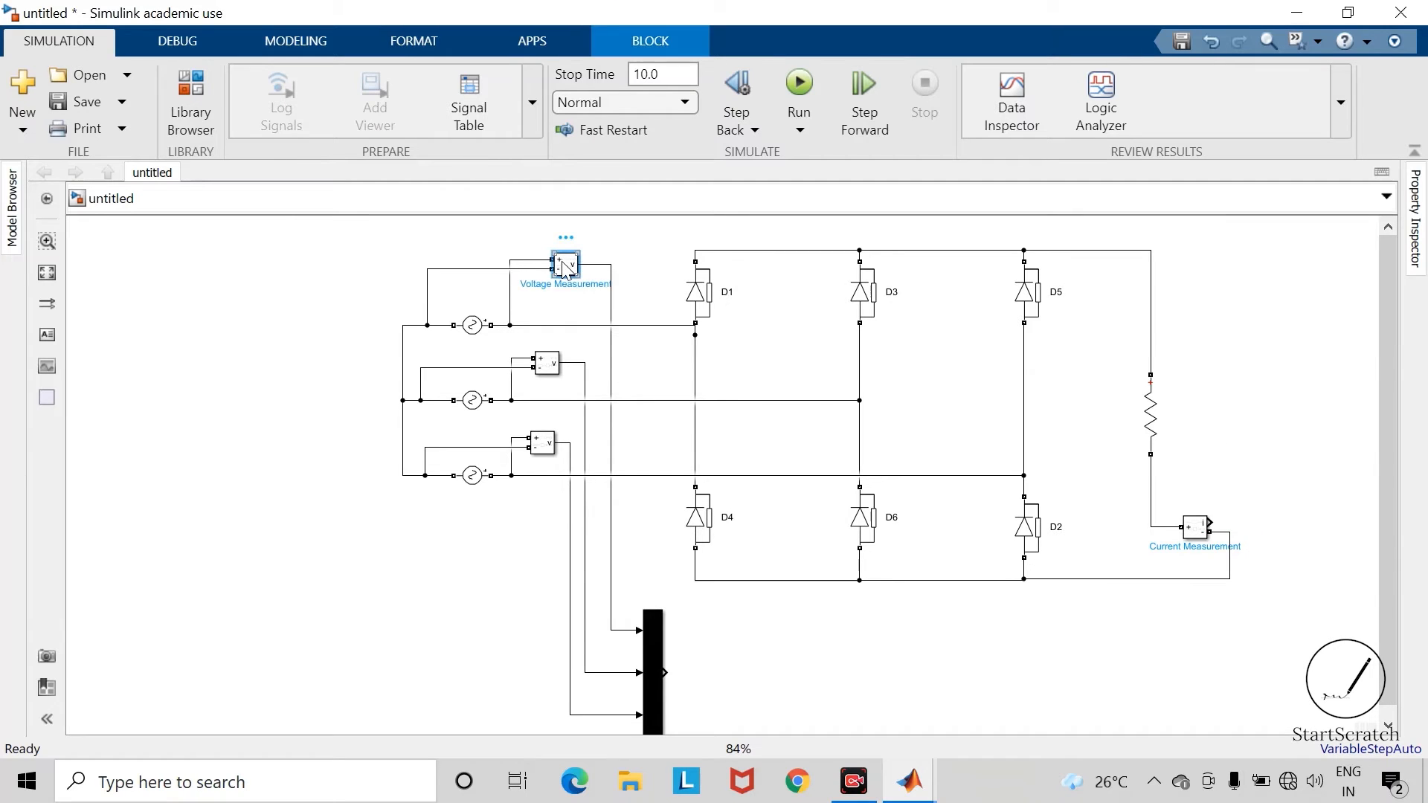
pyautogui.moveTo(591, 266)
pyautogui.mouseDown()
pyautogui.moveTo(1159, 294)
pyautogui.moveTo(1308, 405)
pyautogui.moveTo(1150, 321)
pyautogui.mouseUp()
pyautogui.click(1240, 394)
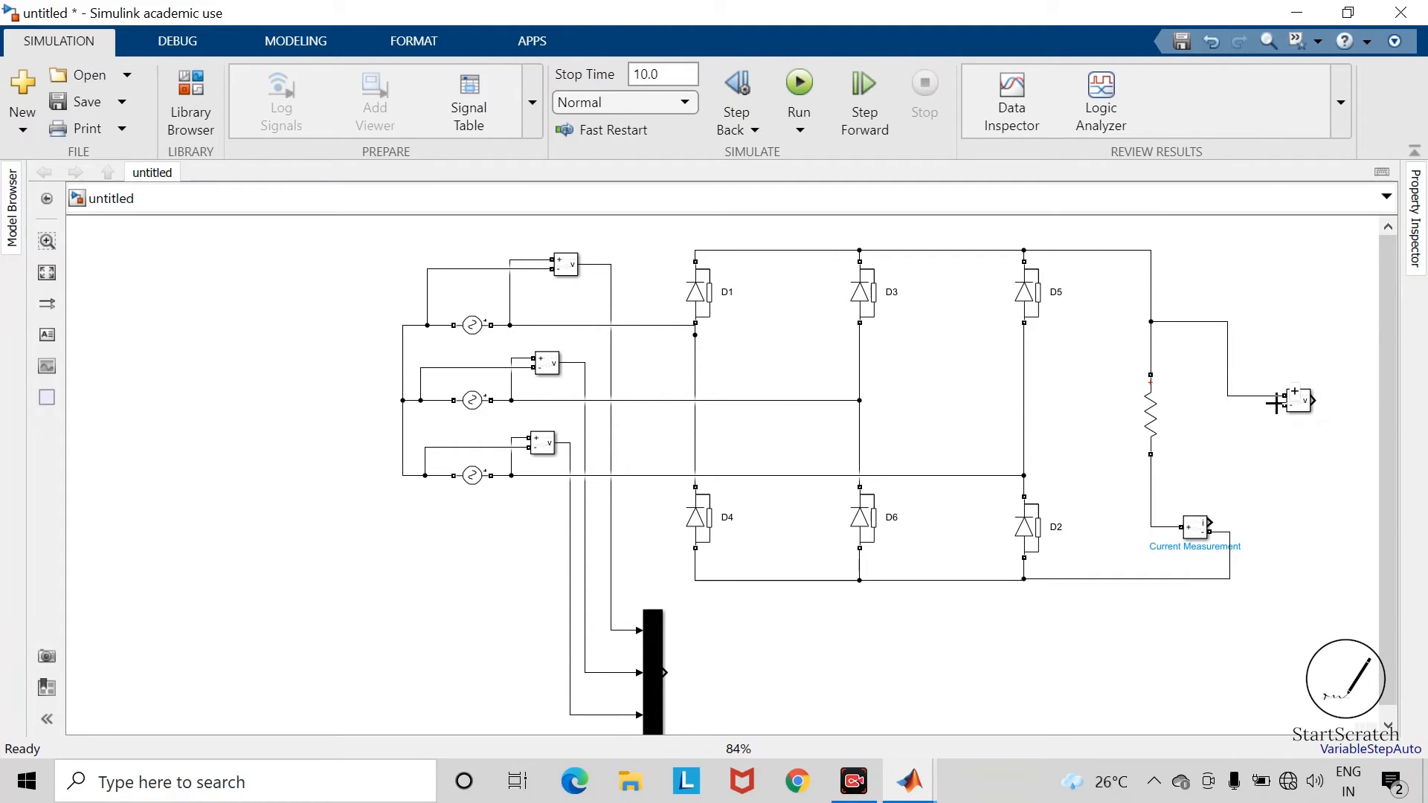
pyautogui.moveTo(1269, 418); pyautogui.dragTo(1150, 482)
pyautogui.moveTo(1295, 409); pyautogui.dragTo(1257, 424)
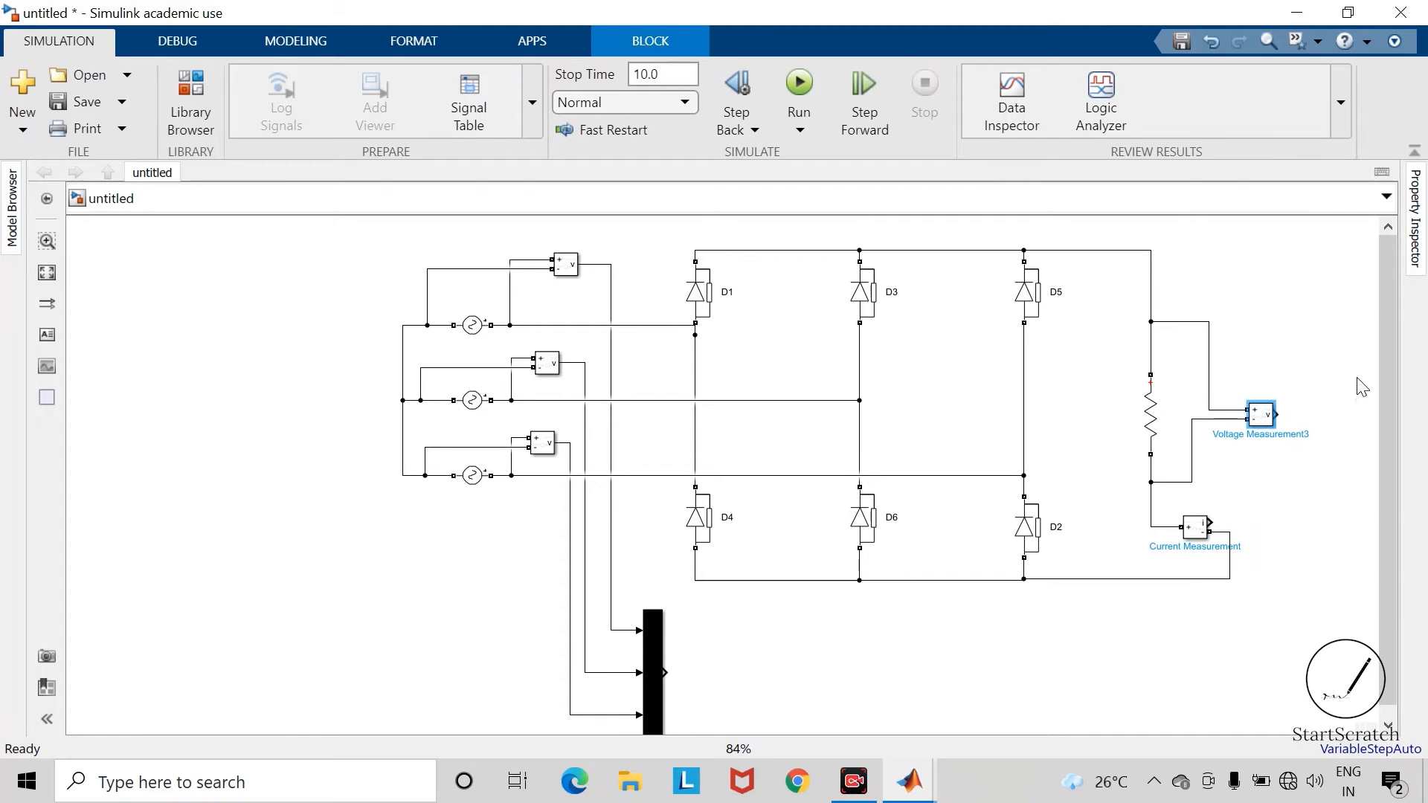
# Add a Simulink Scope block in the free space beyond the load's Voltage Measurement block.
pyautogui.moveTo(1359, 351); pyautogui.dragTo(1420, 410)
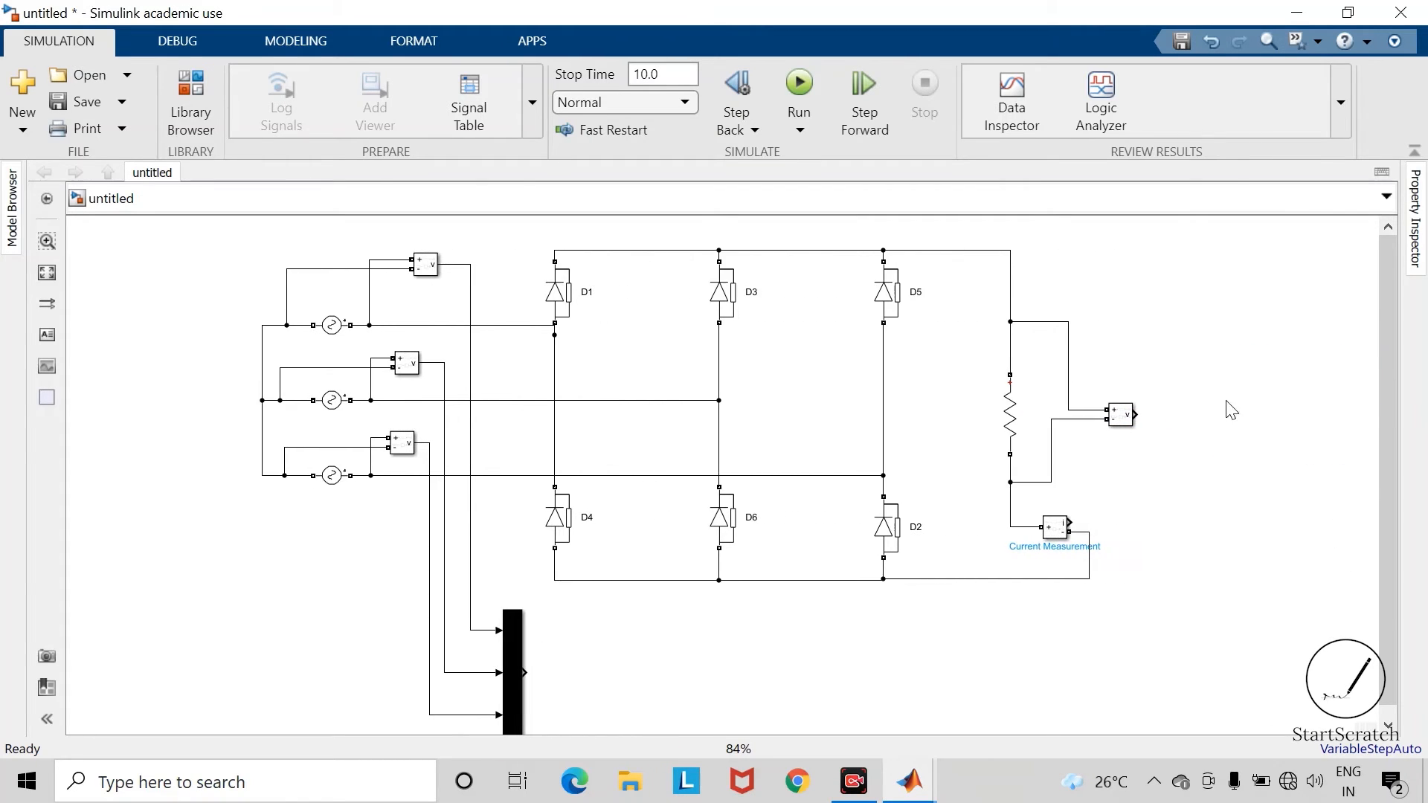
pyautogui.write('scope')
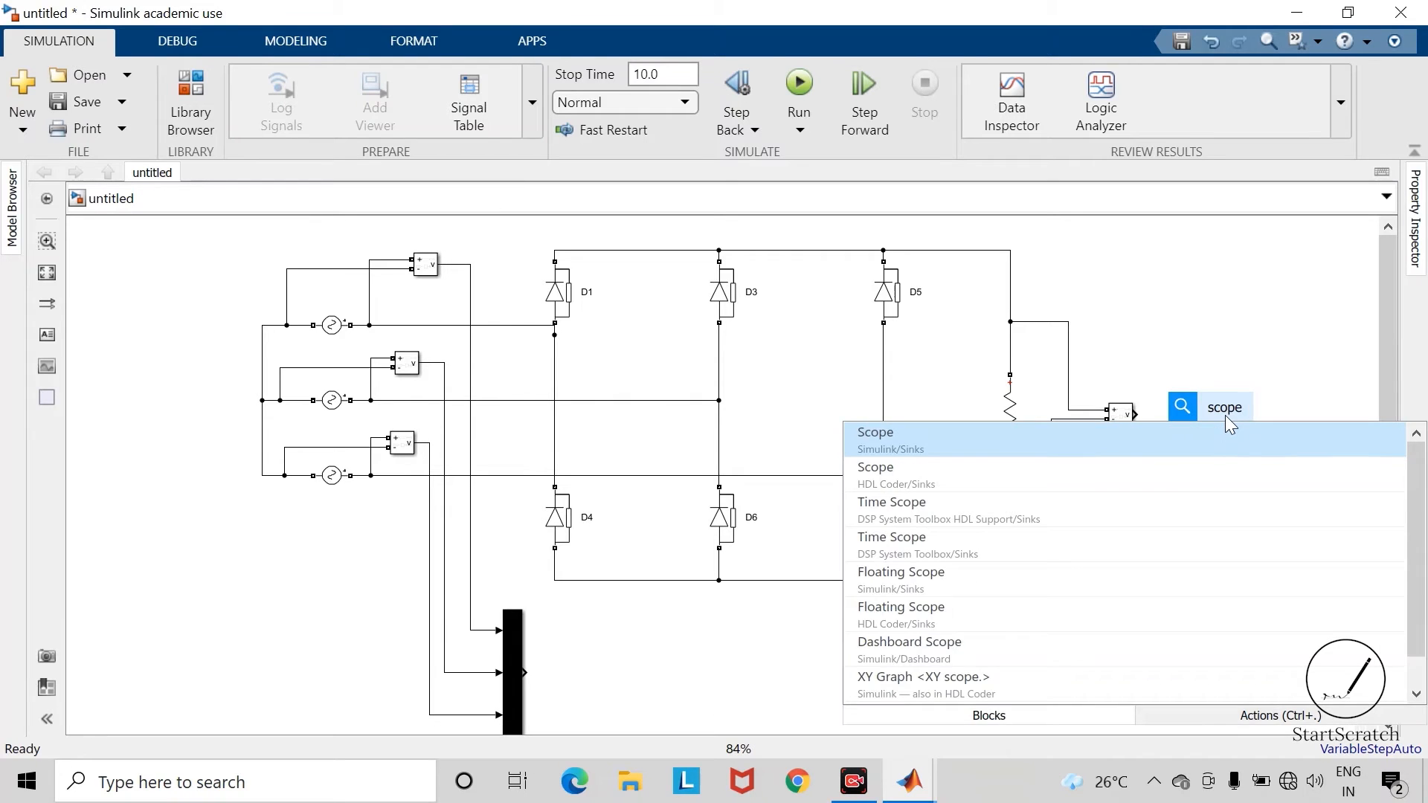
pyautogui.press('Return')
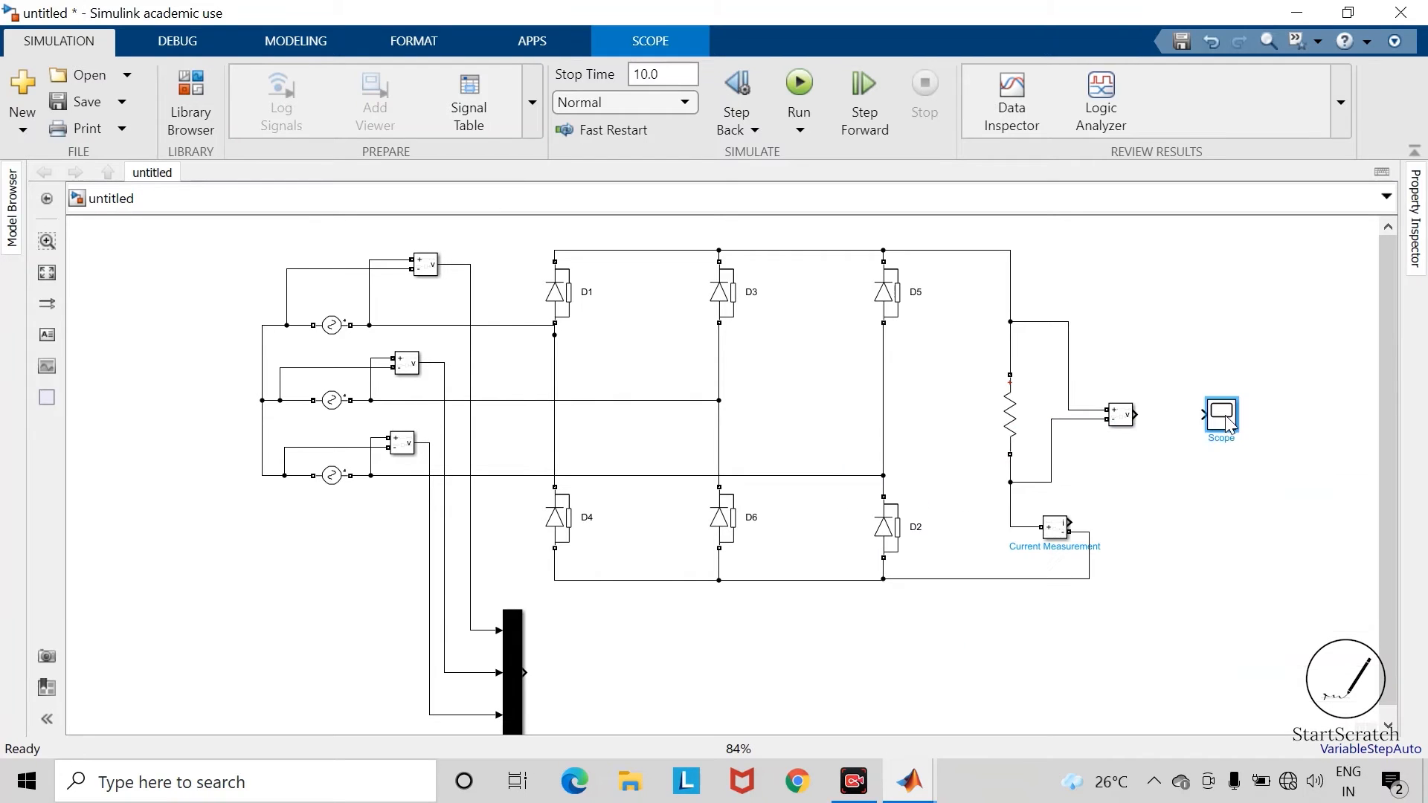
pyautogui.moveTo(1224, 414); pyautogui.dragTo(1288, 424)
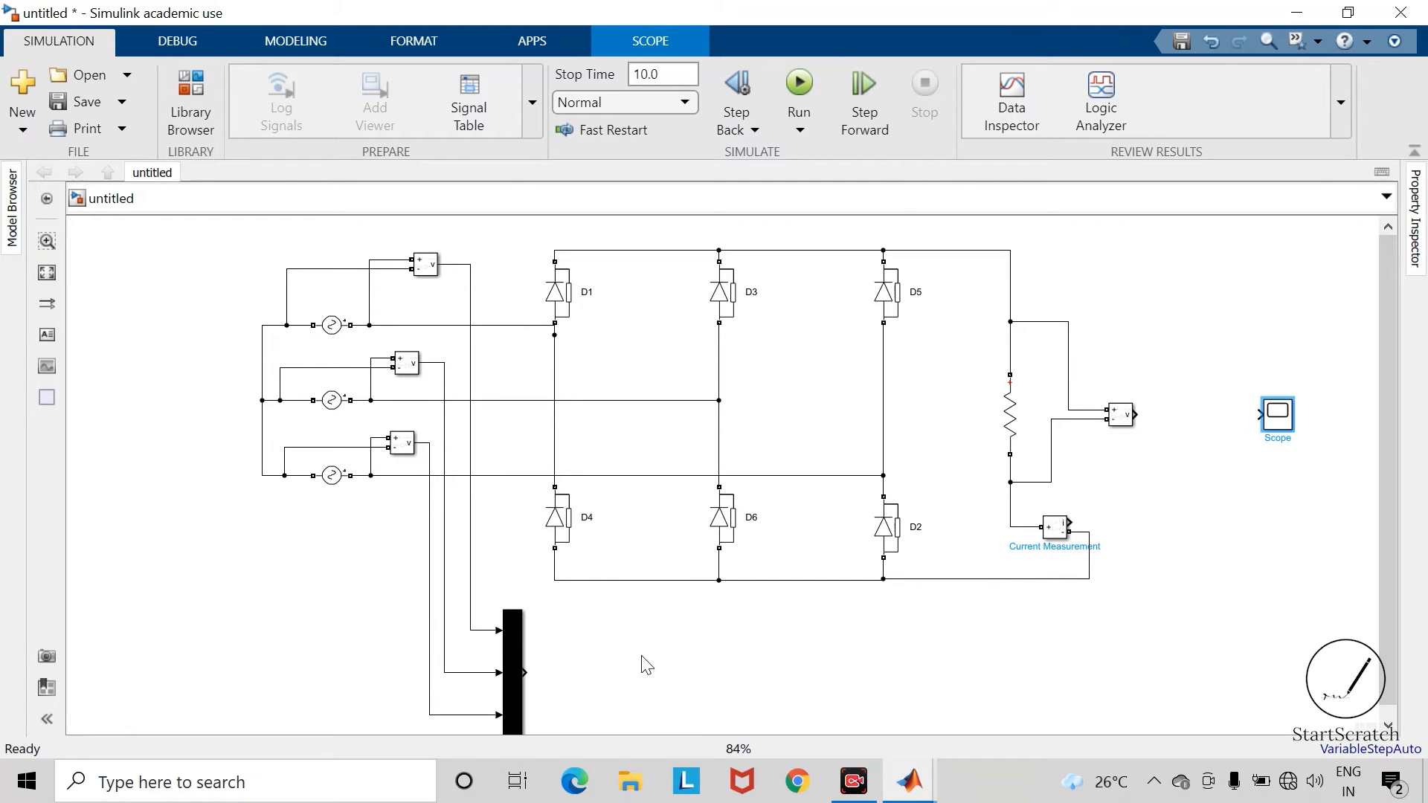
# Configure the Scope block to have 3 input ports and close its display.
pyautogui.doubleClick(1289, 422)
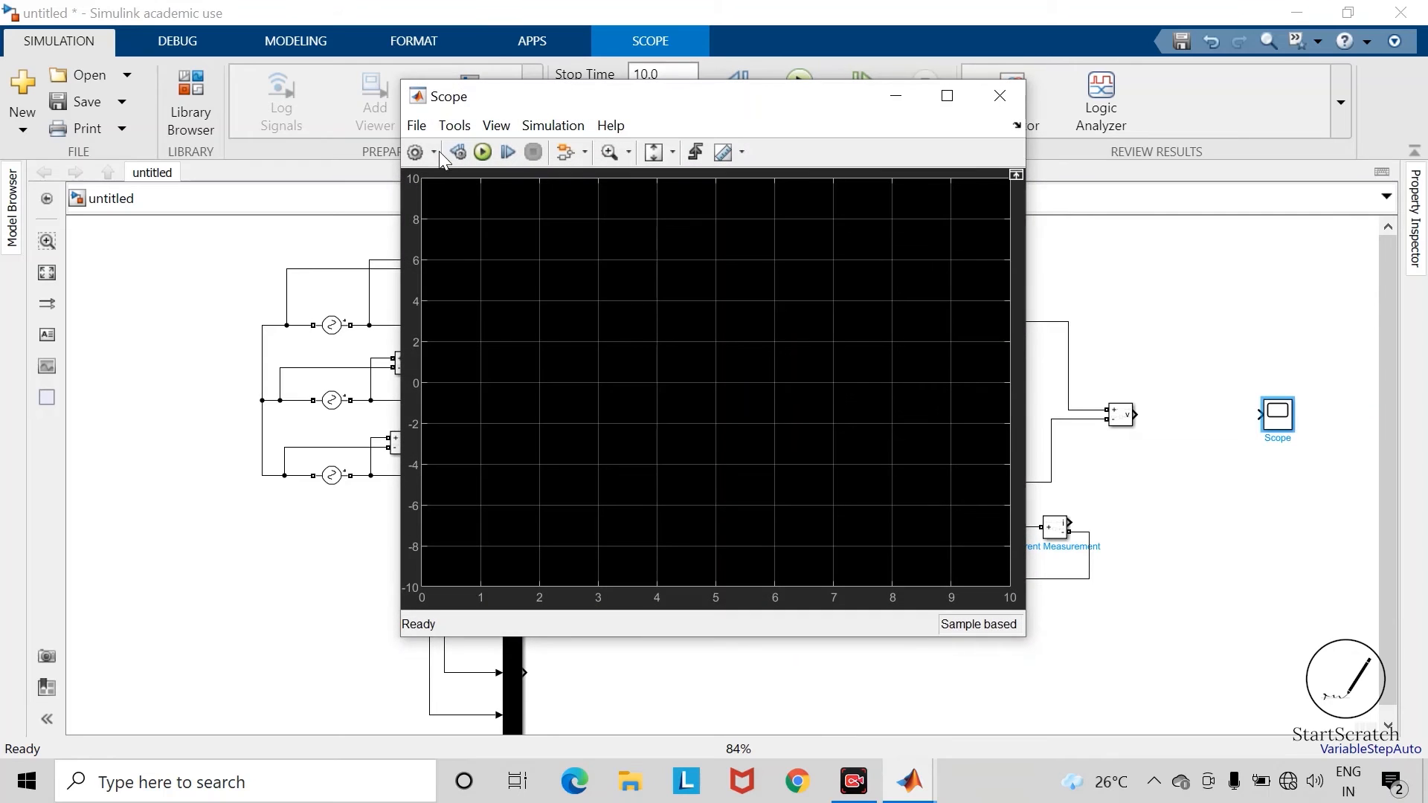
pyautogui.click(433, 151)
pyautogui.click(422, 182)
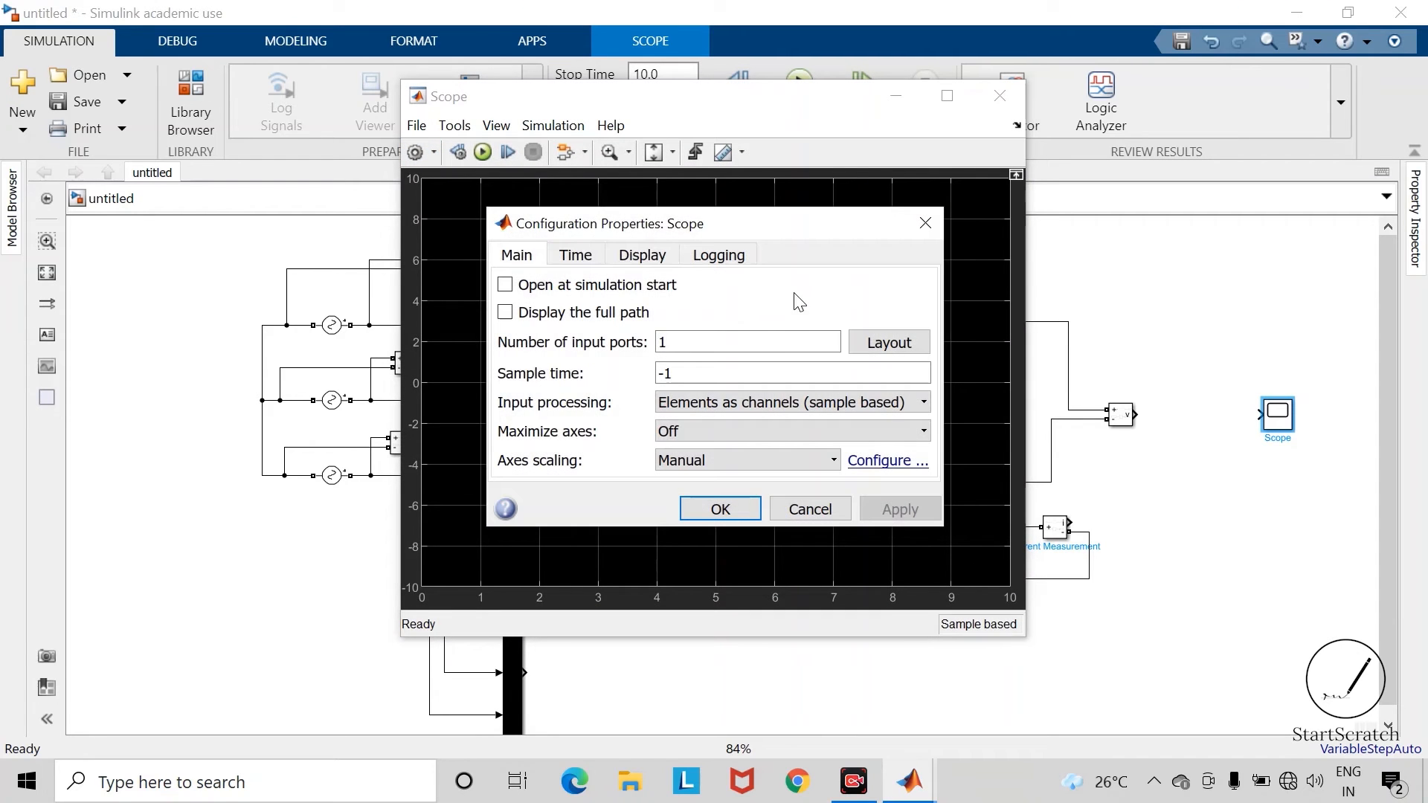
pyautogui.doubleClick(767, 337)
pyautogui.write('3')
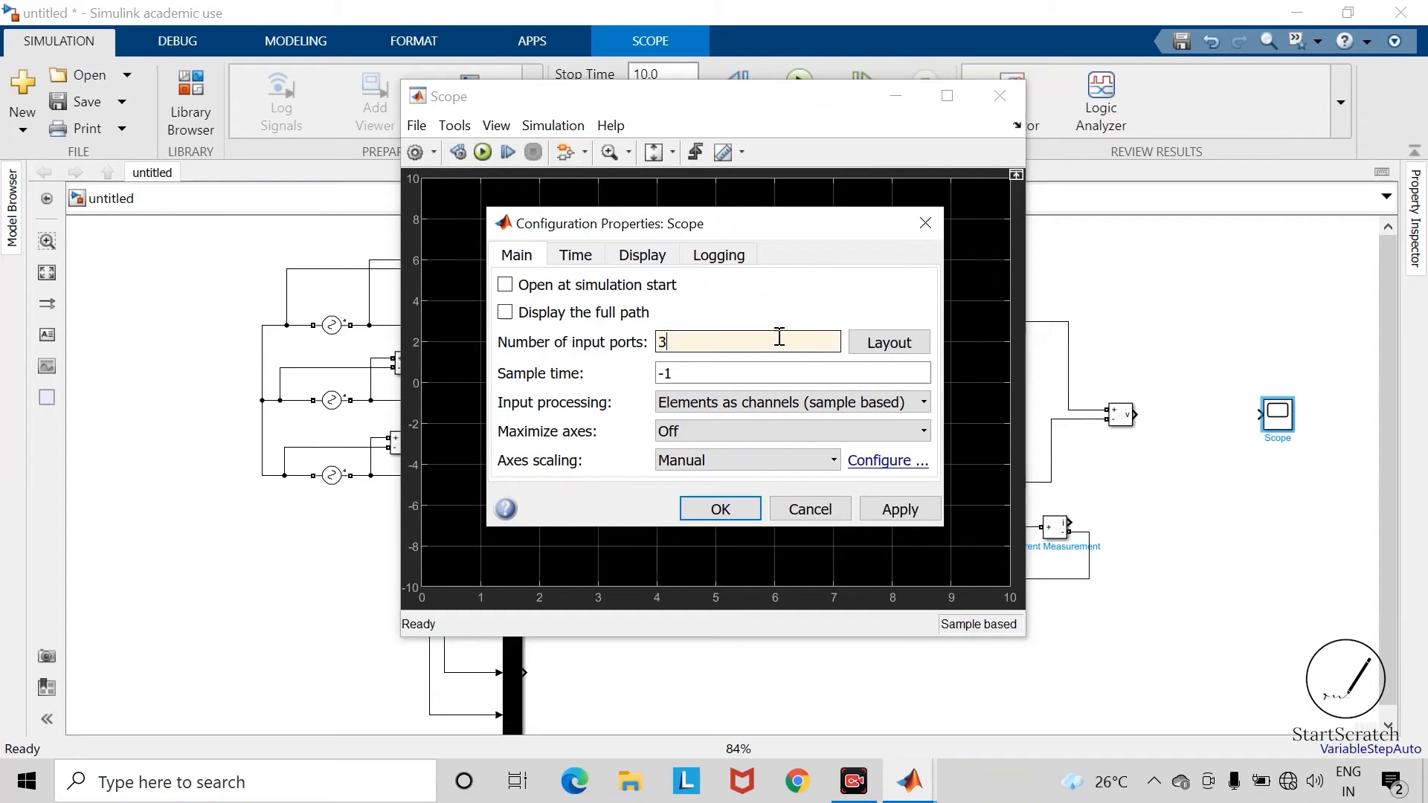
pyautogui.click(888, 342)
pyautogui.click(965, 406)
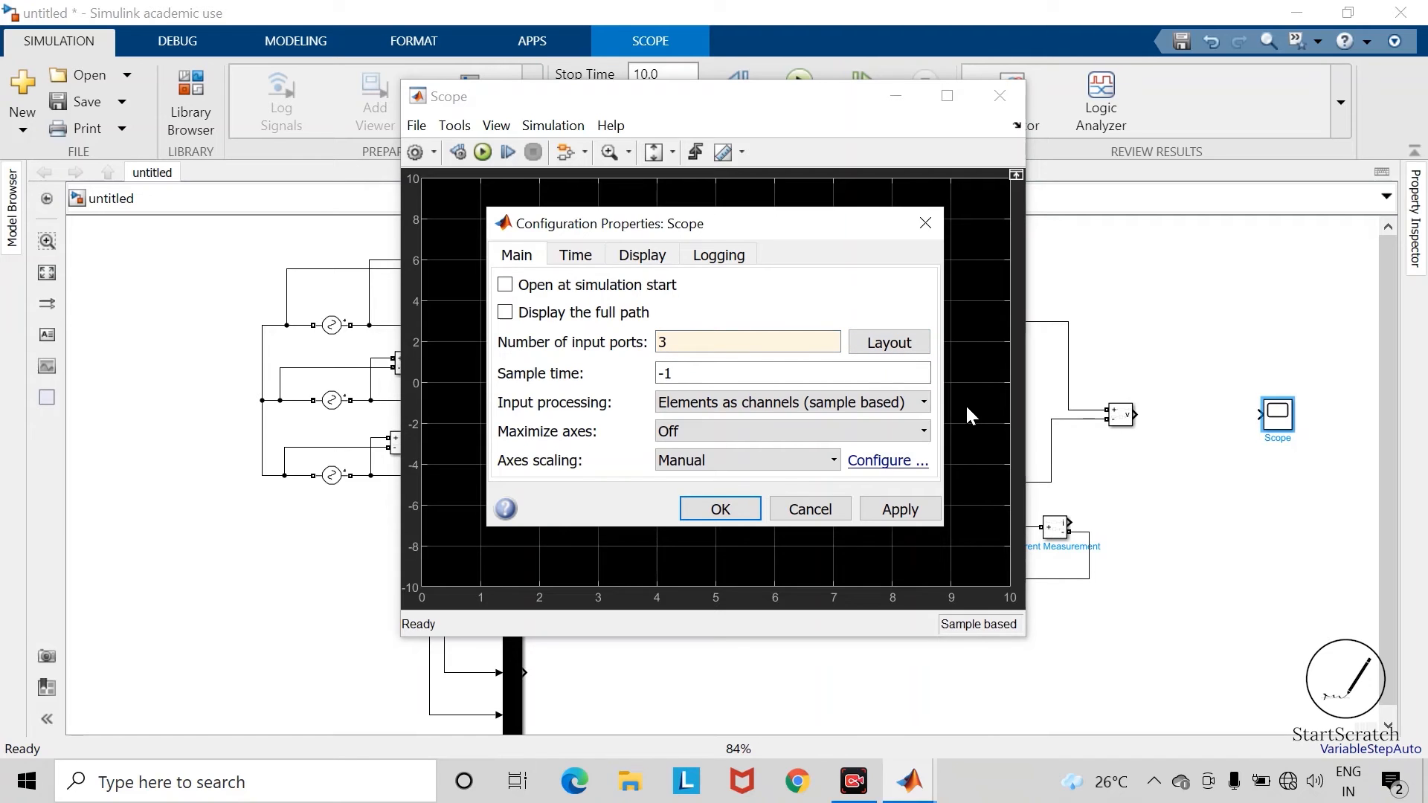
pyautogui.click(900, 508)
pyautogui.click(718, 508)
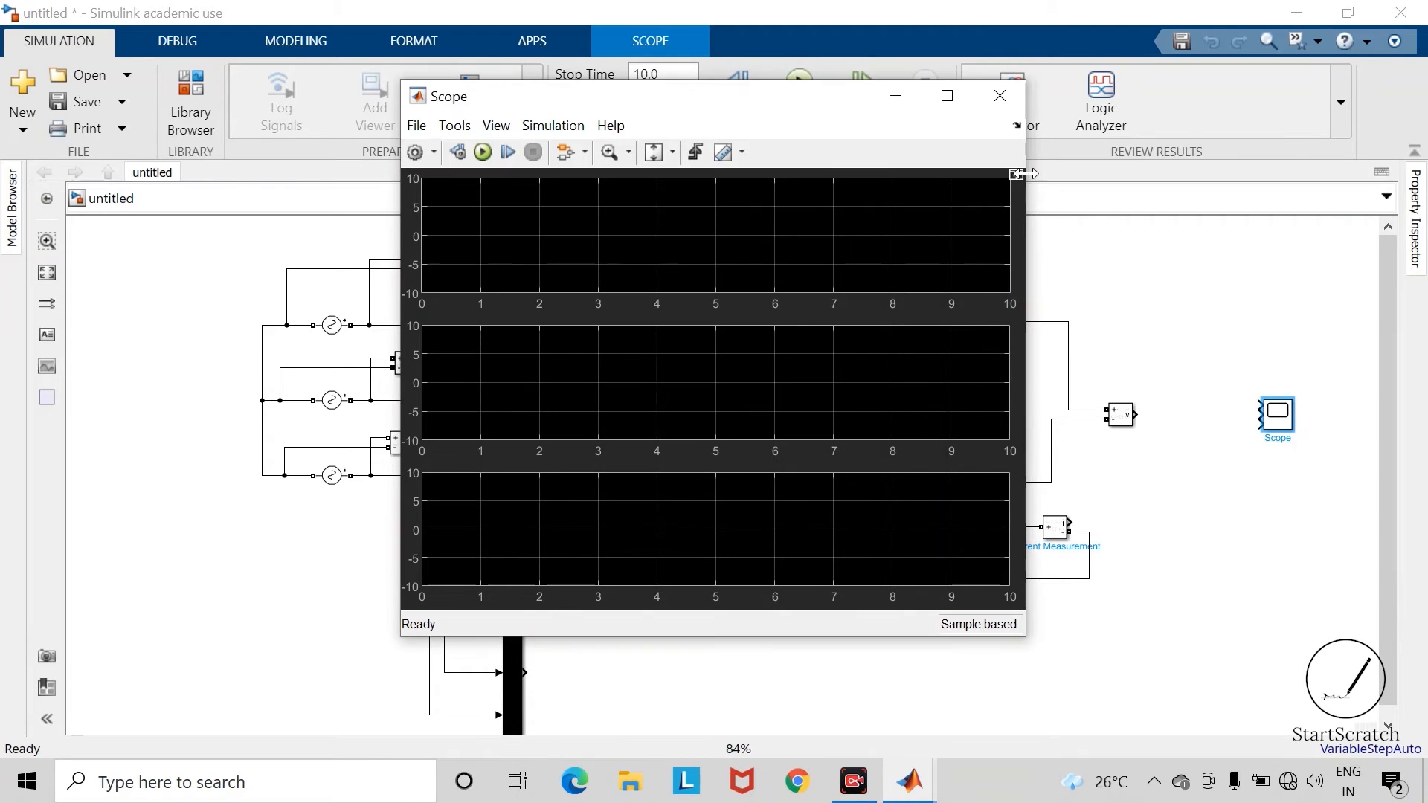
pyautogui.click(1000, 96)
pyautogui.click(1182, 276)
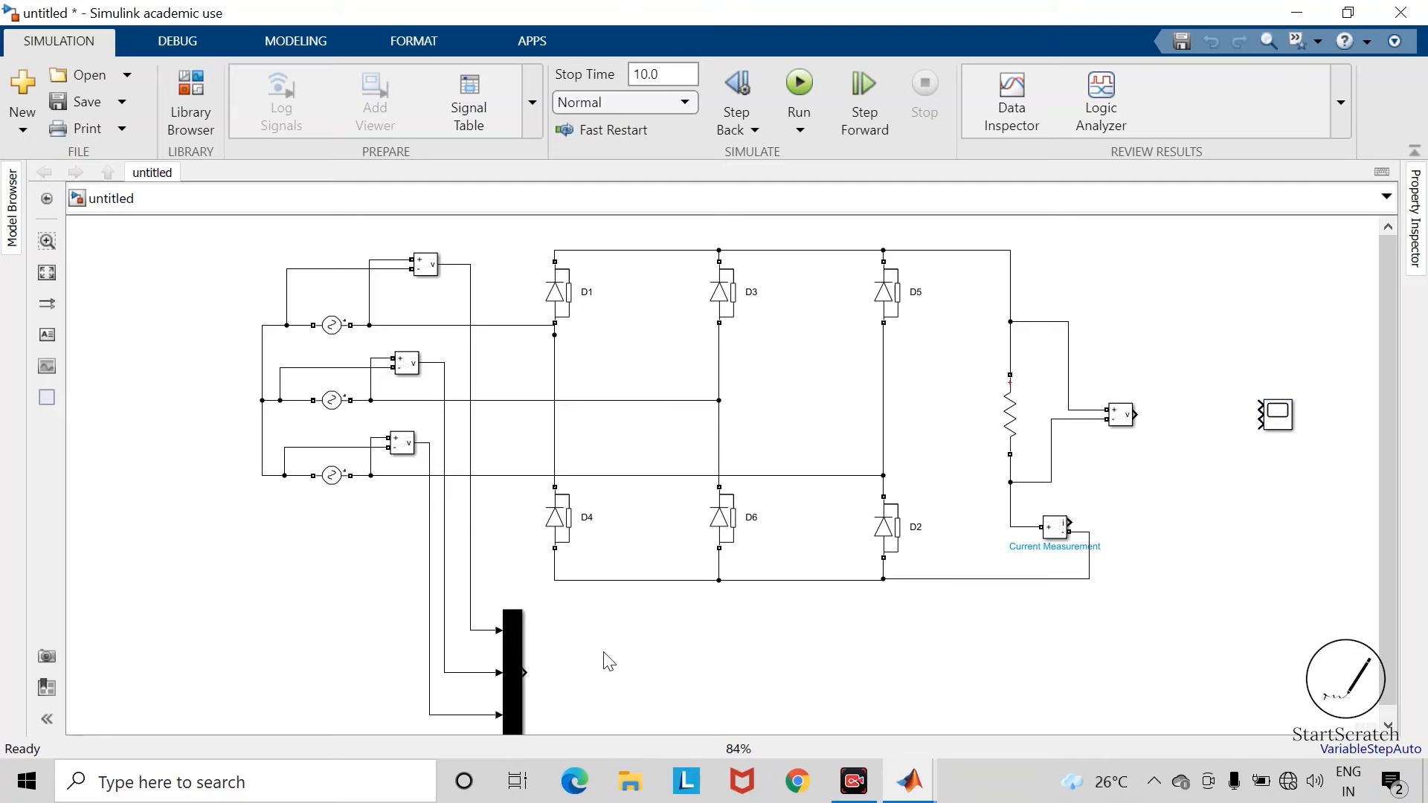
# Connect the multiplexer's output to the Scope's first input and enlarge the Scope block.
pyautogui.click(538, 673)
pyautogui.moveTo(543, 672); pyautogui.dragTo(1299, 446)
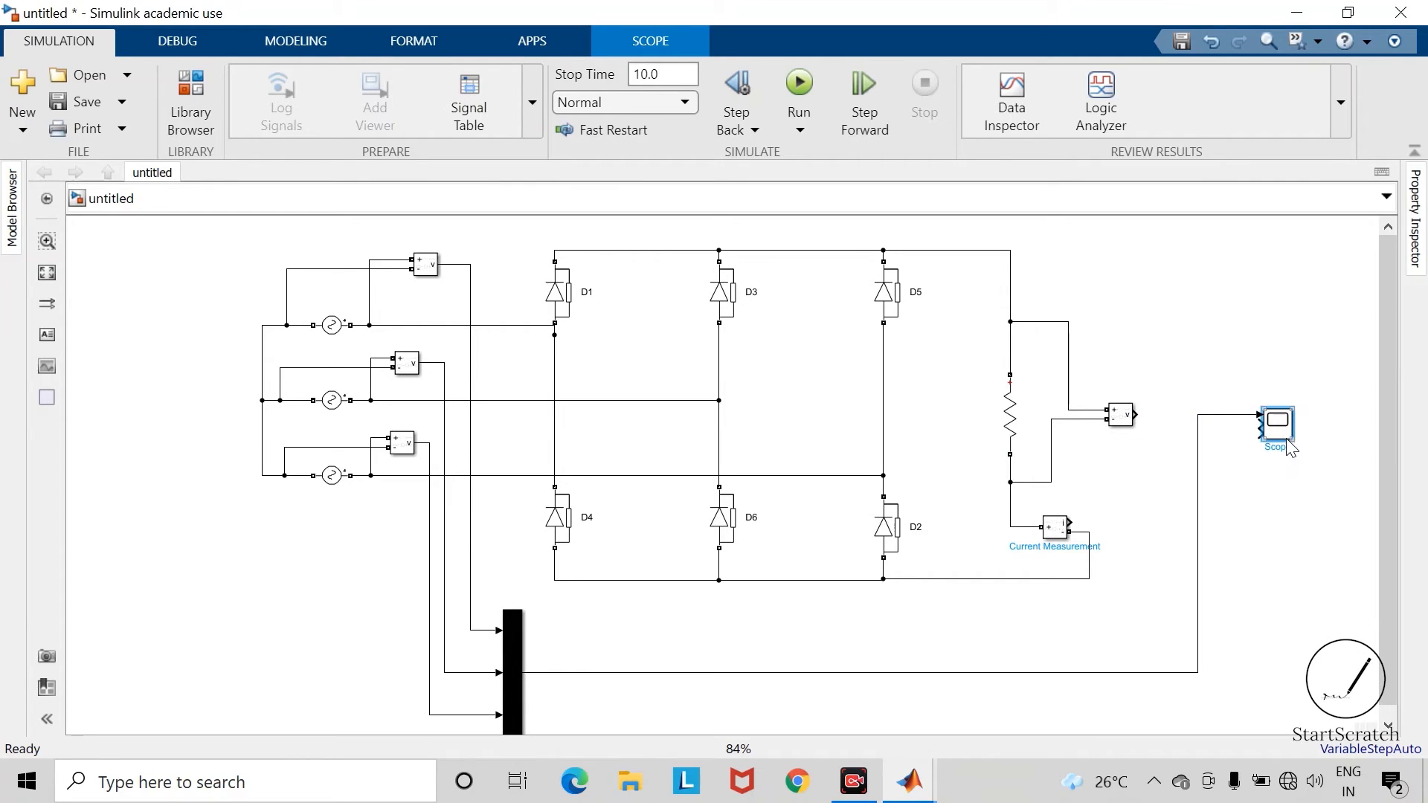
pyautogui.moveTo(1292, 445); pyautogui.dragTo(1330, 505)
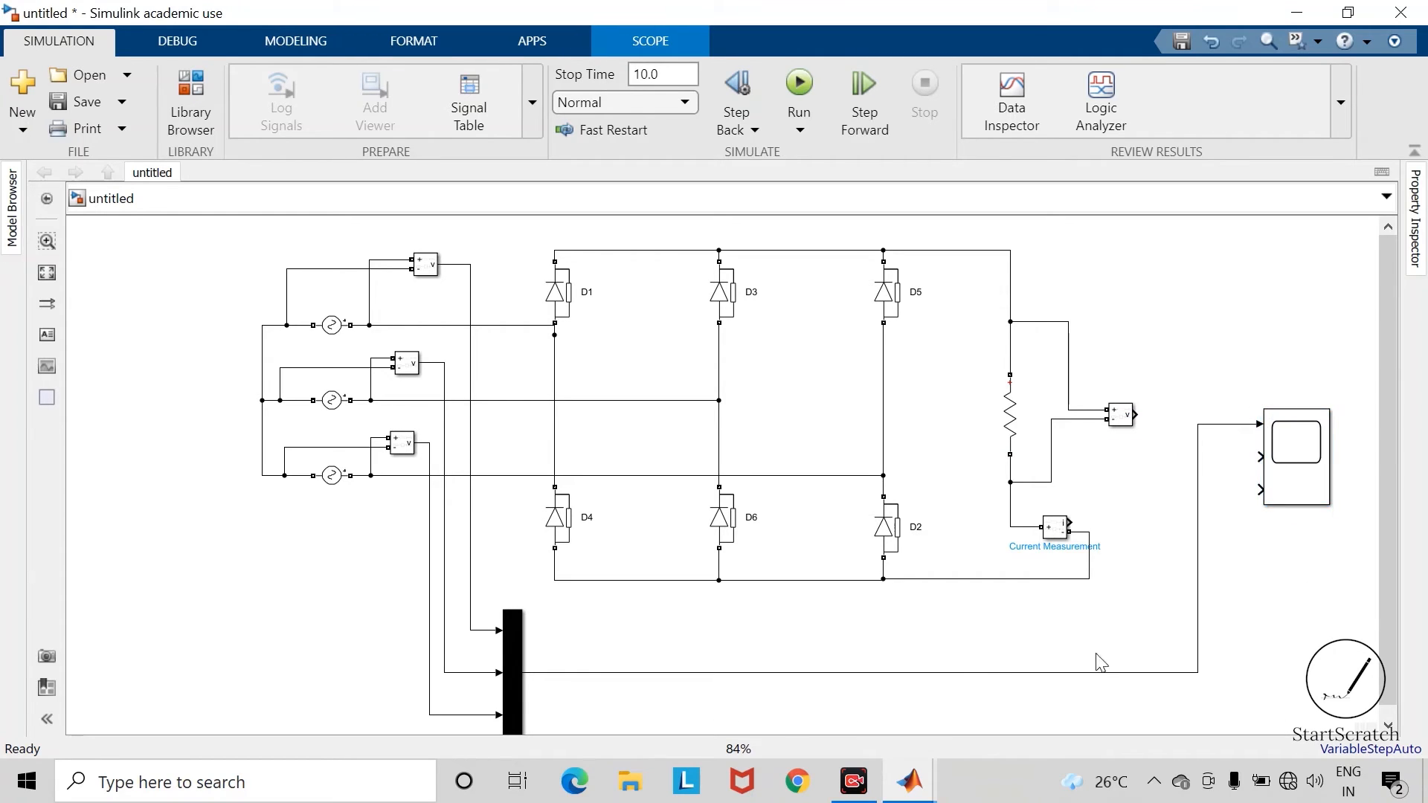
# Label the signal line from the multiplexer to the Scope as I/P.
pyautogui.click(1101, 662)
pyautogui.click(949, 673)
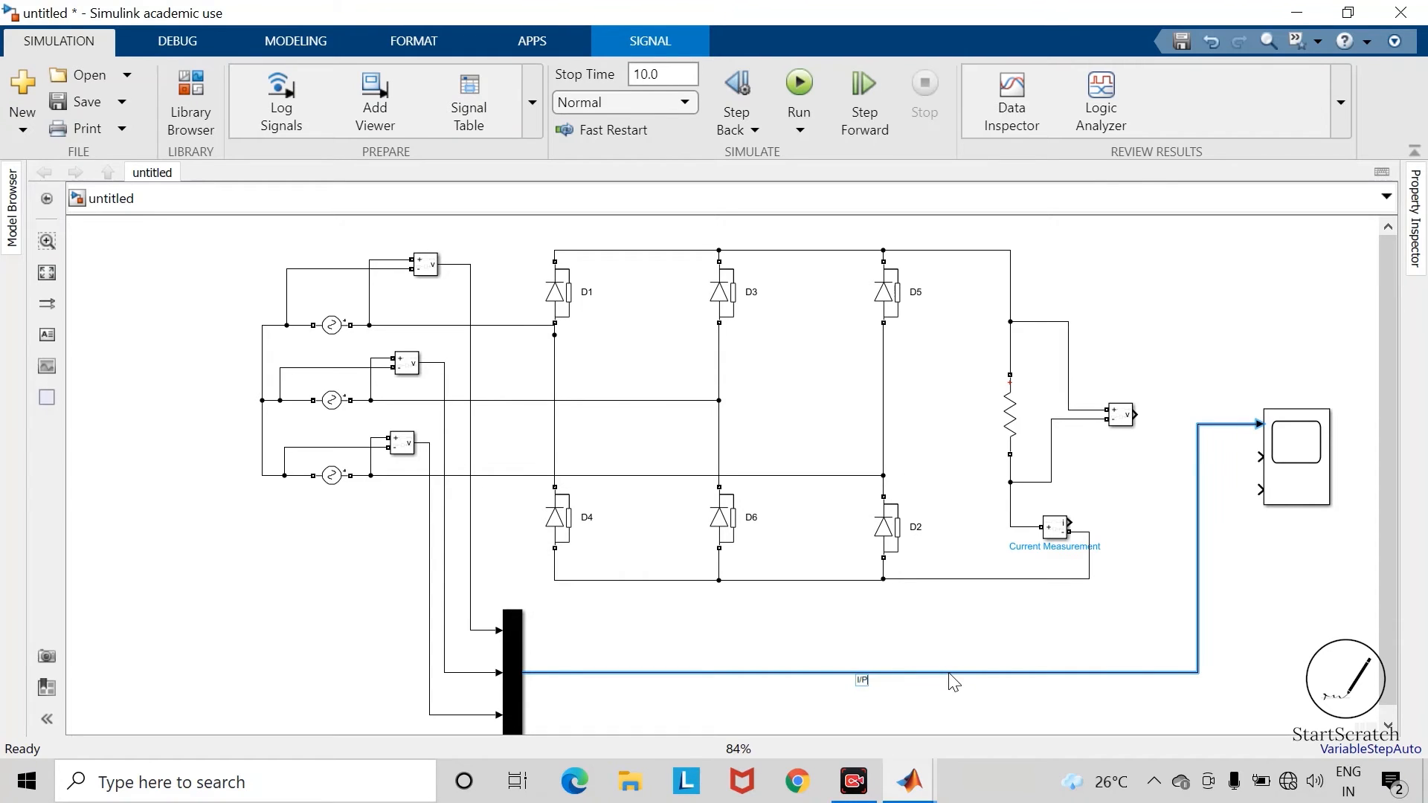
pyautogui.click(935, 616)
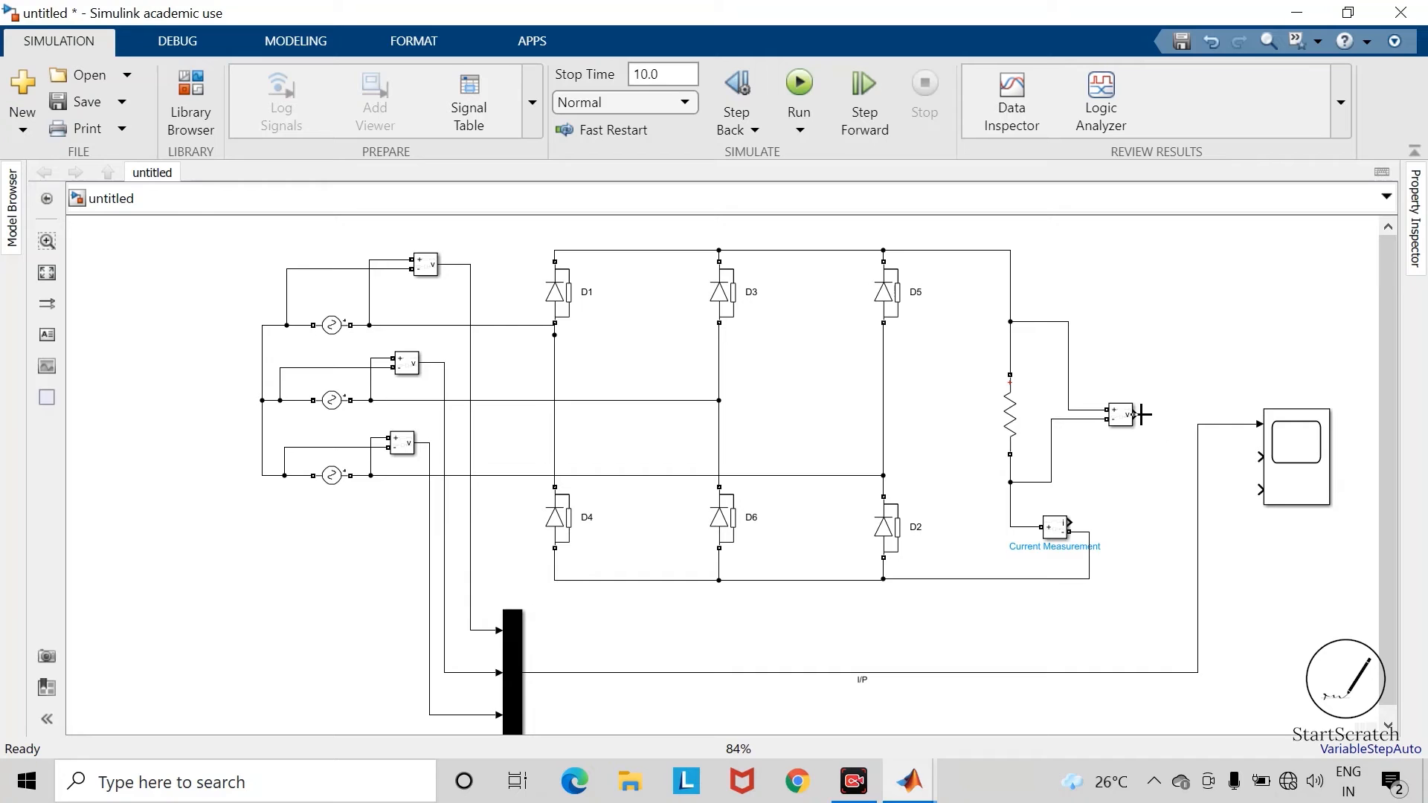
# Connect the load's Voltage Measurement output to the Scope's second input and label that signal O/P.
pyautogui.moveTo(1141, 414); pyautogui.dragTo(1291, 476)
pyautogui.doubleClick(1188, 458)
pyautogui.write('O')
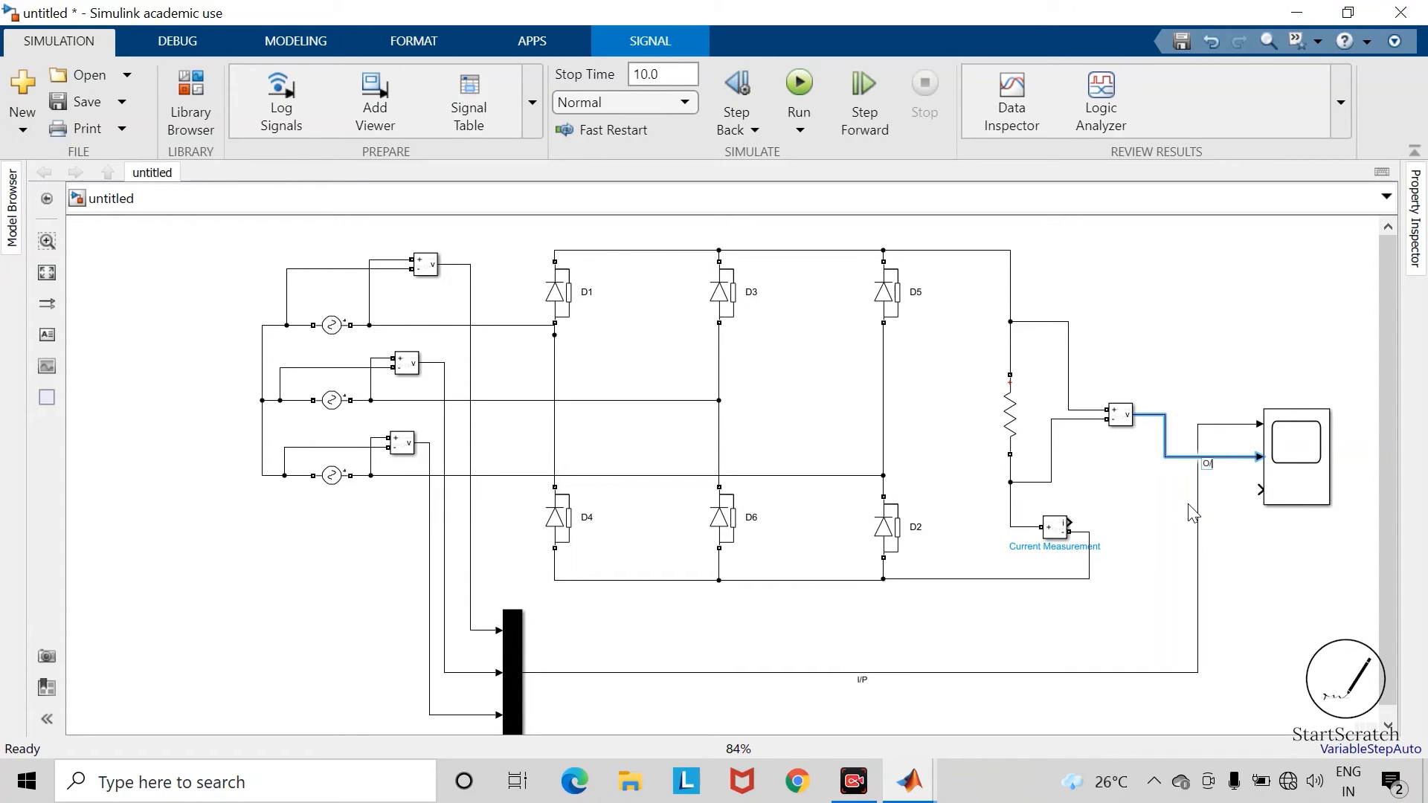
pyautogui.write('/P')
pyautogui.click(1193, 513)
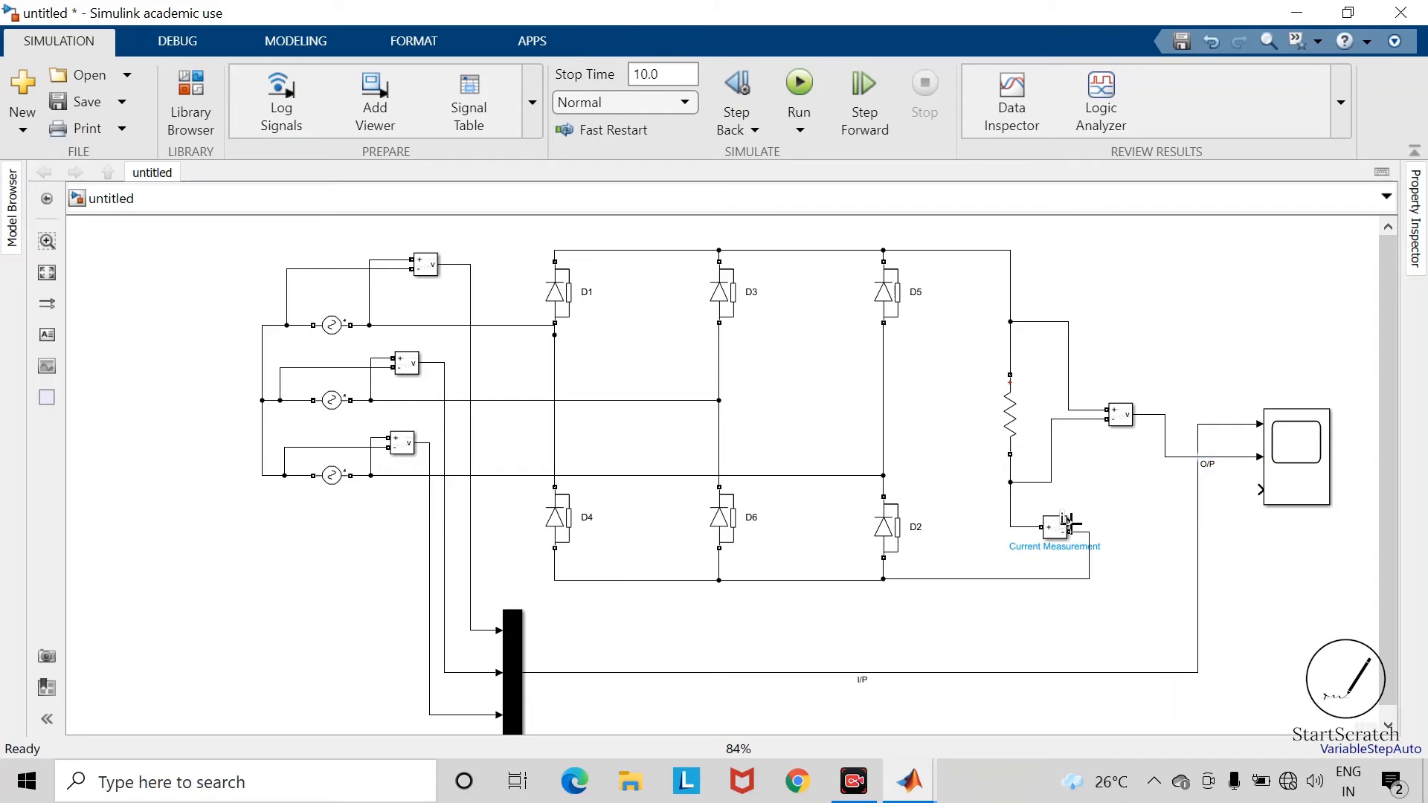
# Connect the Current Measurement output to the Scope's third input and label that signal Current.
pyautogui.moveTo(1068, 524); pyautogui.dragTo(1280, 485)
pyautogui.doubleClick(1187, 489)
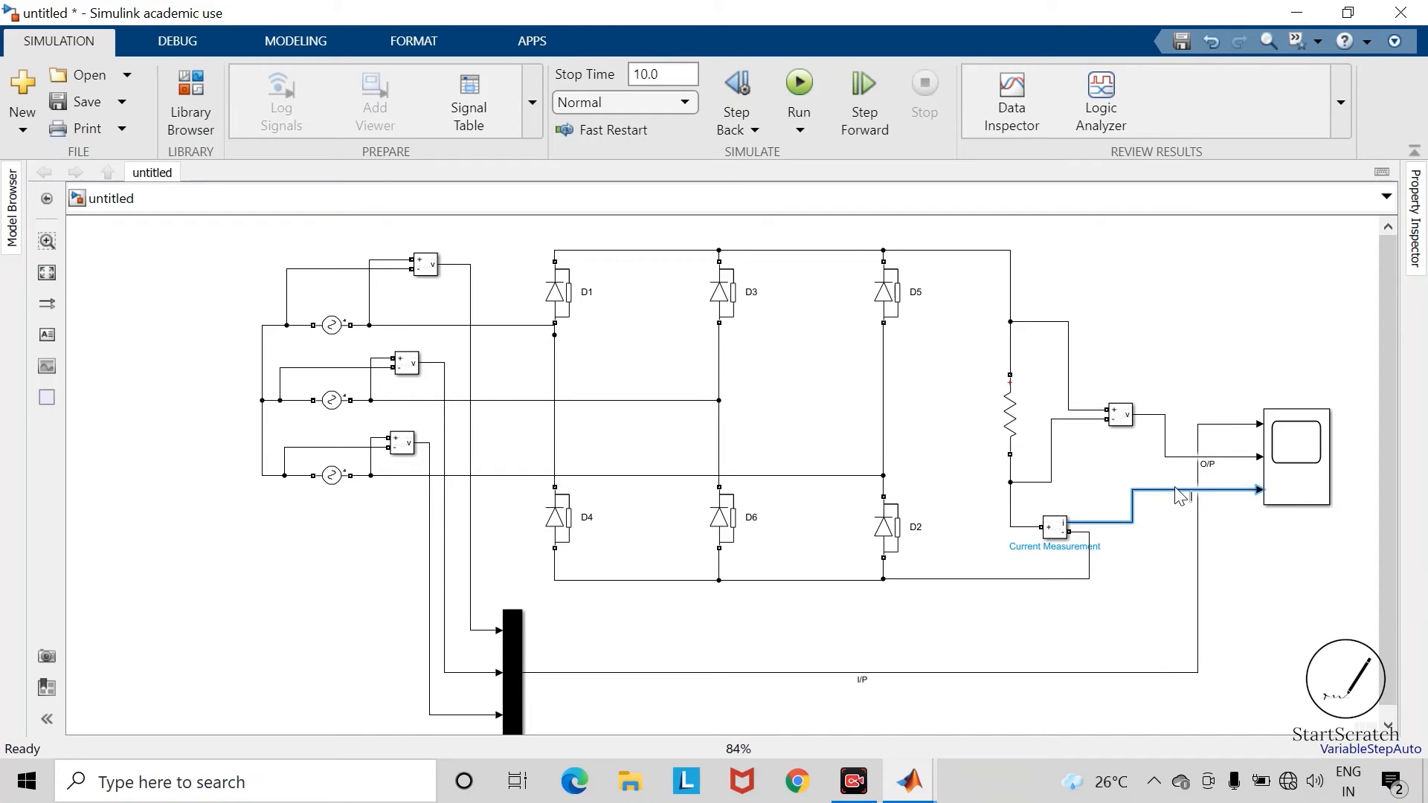
pyautogui.write('Curre')
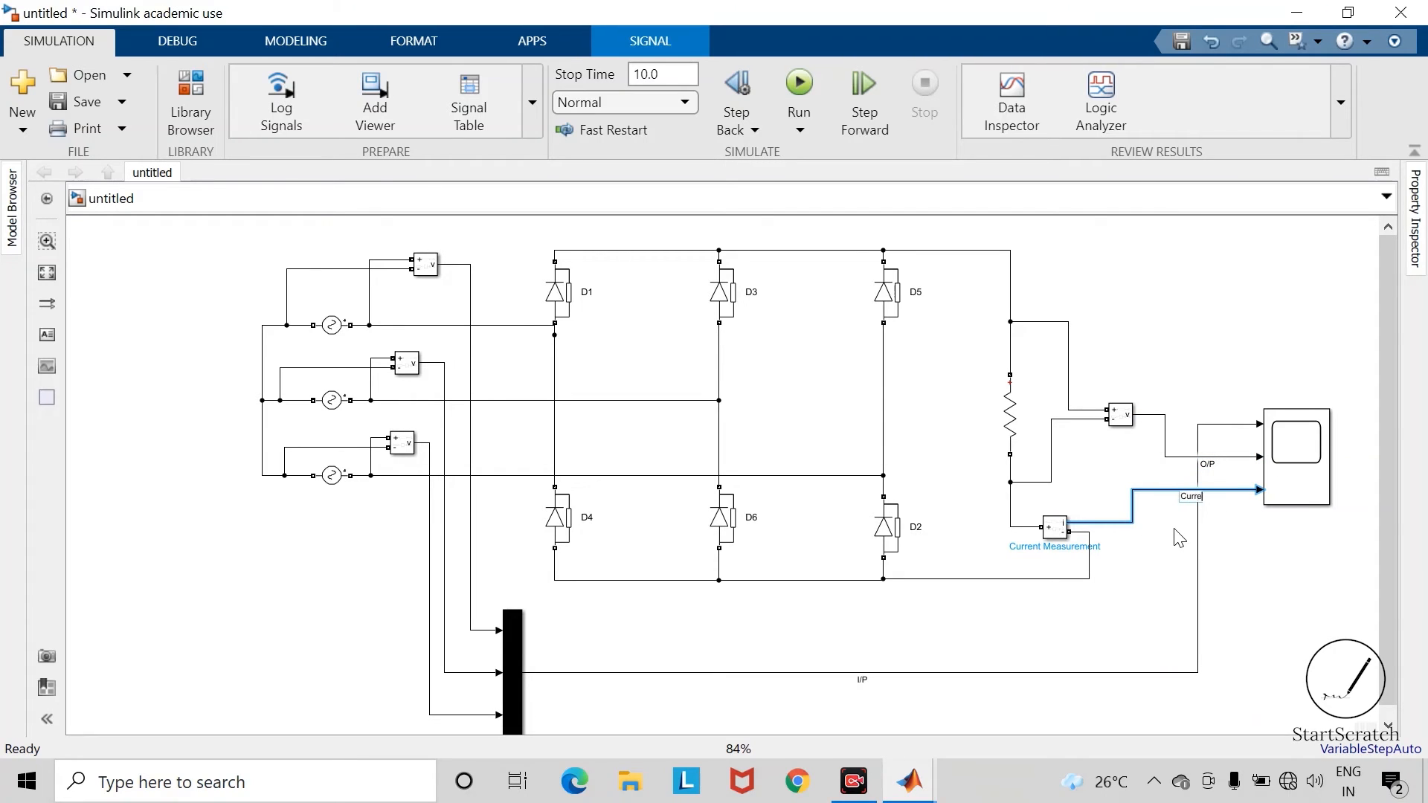
pyautogui.write('nt')
pyautogui.click(1179, 537)
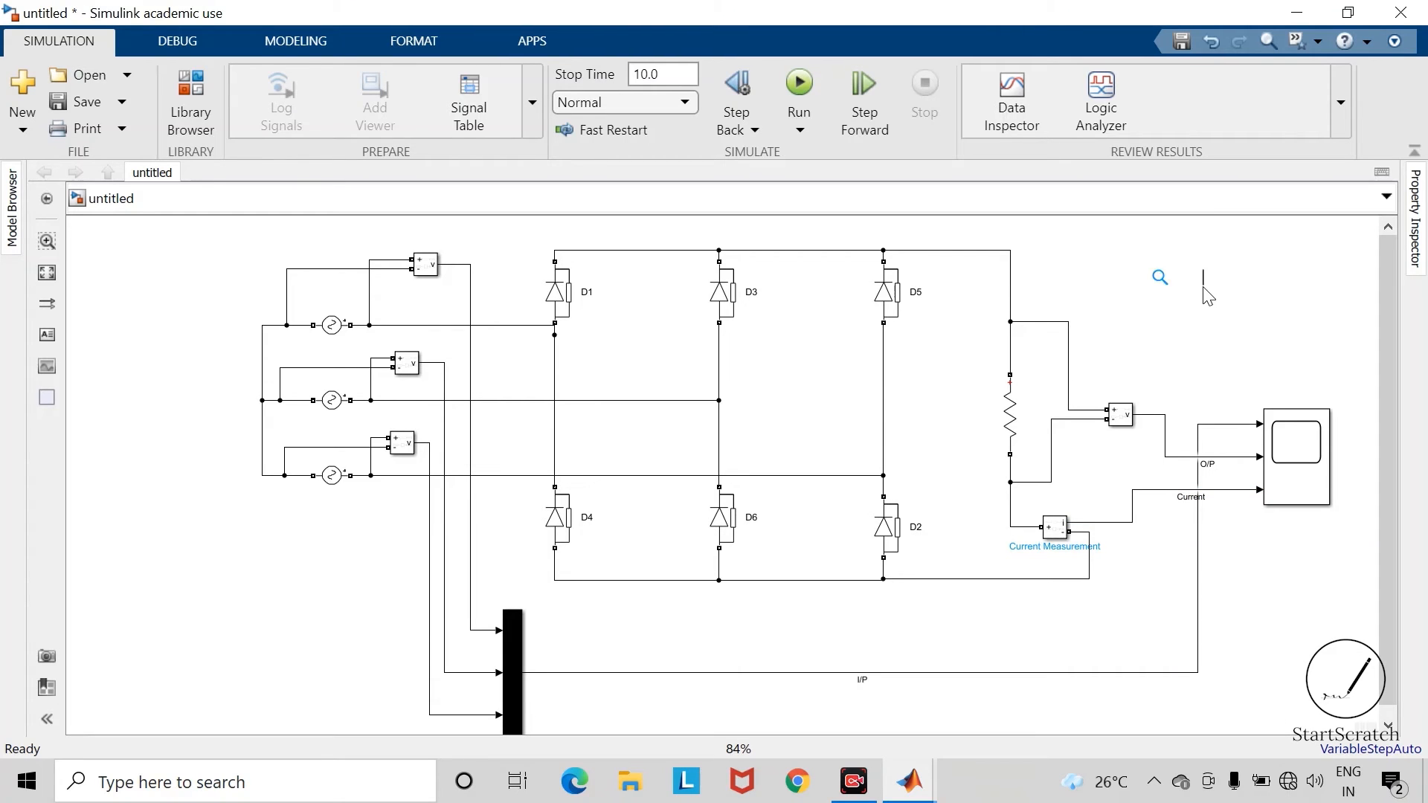
# Add a powergui block in the free space above the Scope and set its simulation type to Discrete.
pyautogui.write('powerg')
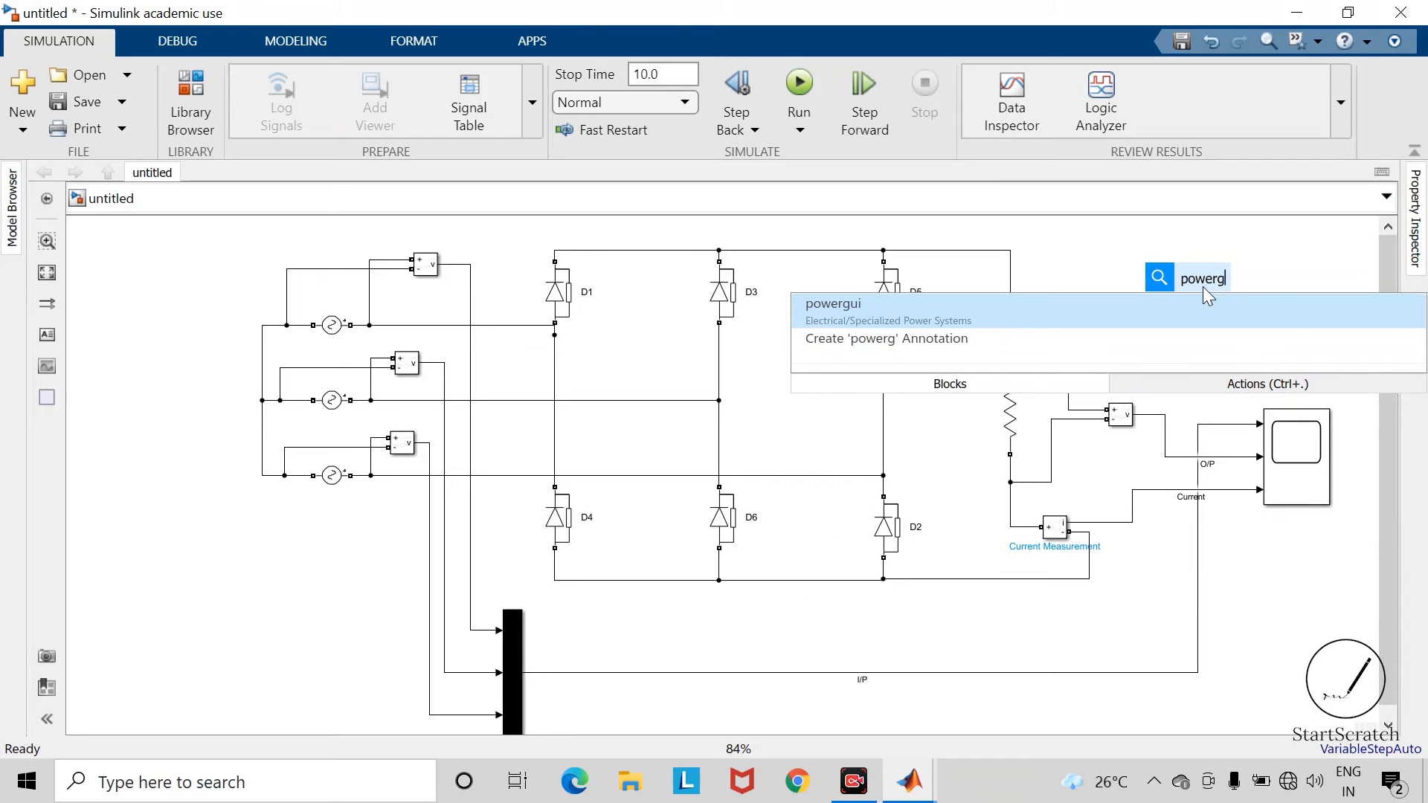
pyautogui.press('Return')
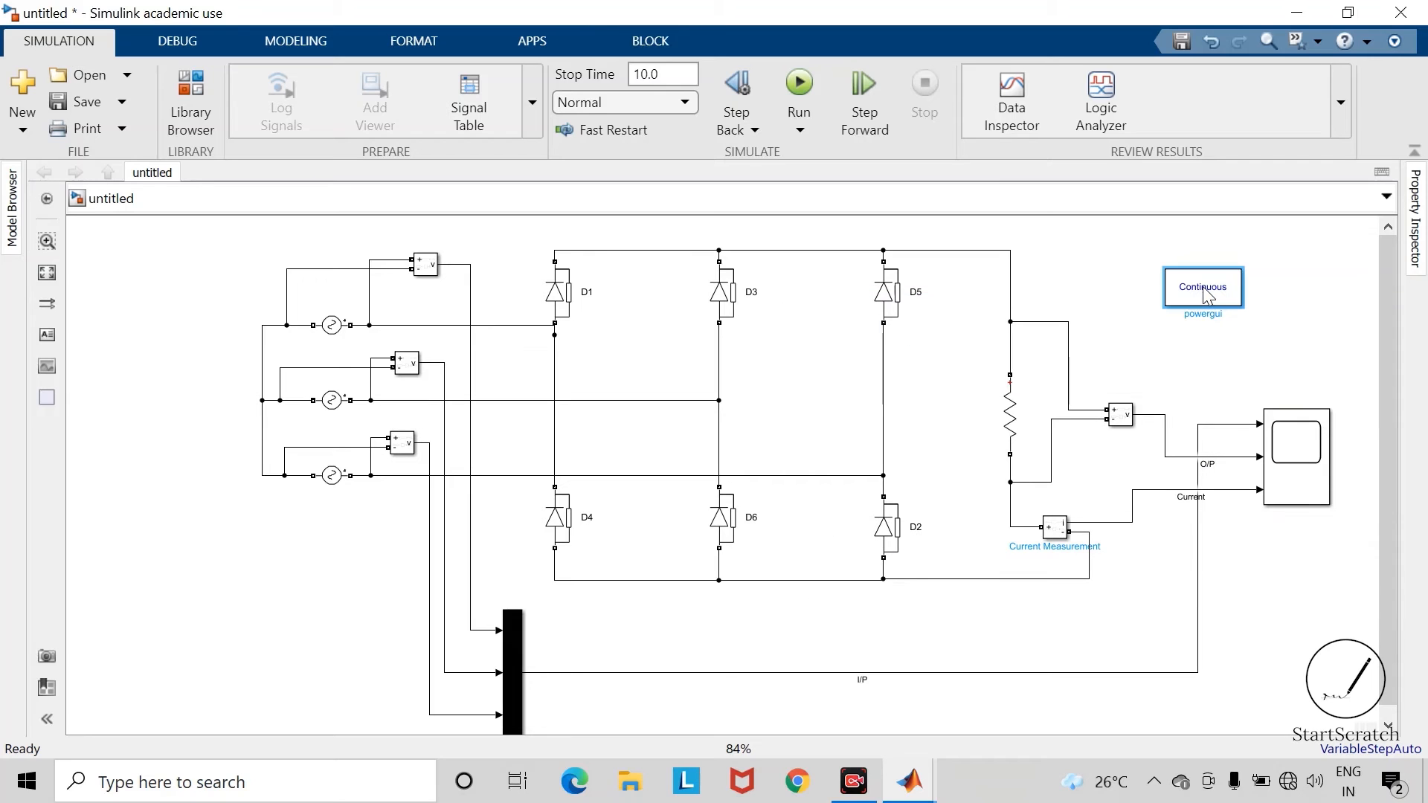
pyautogui.doubleClick(1205, 294)
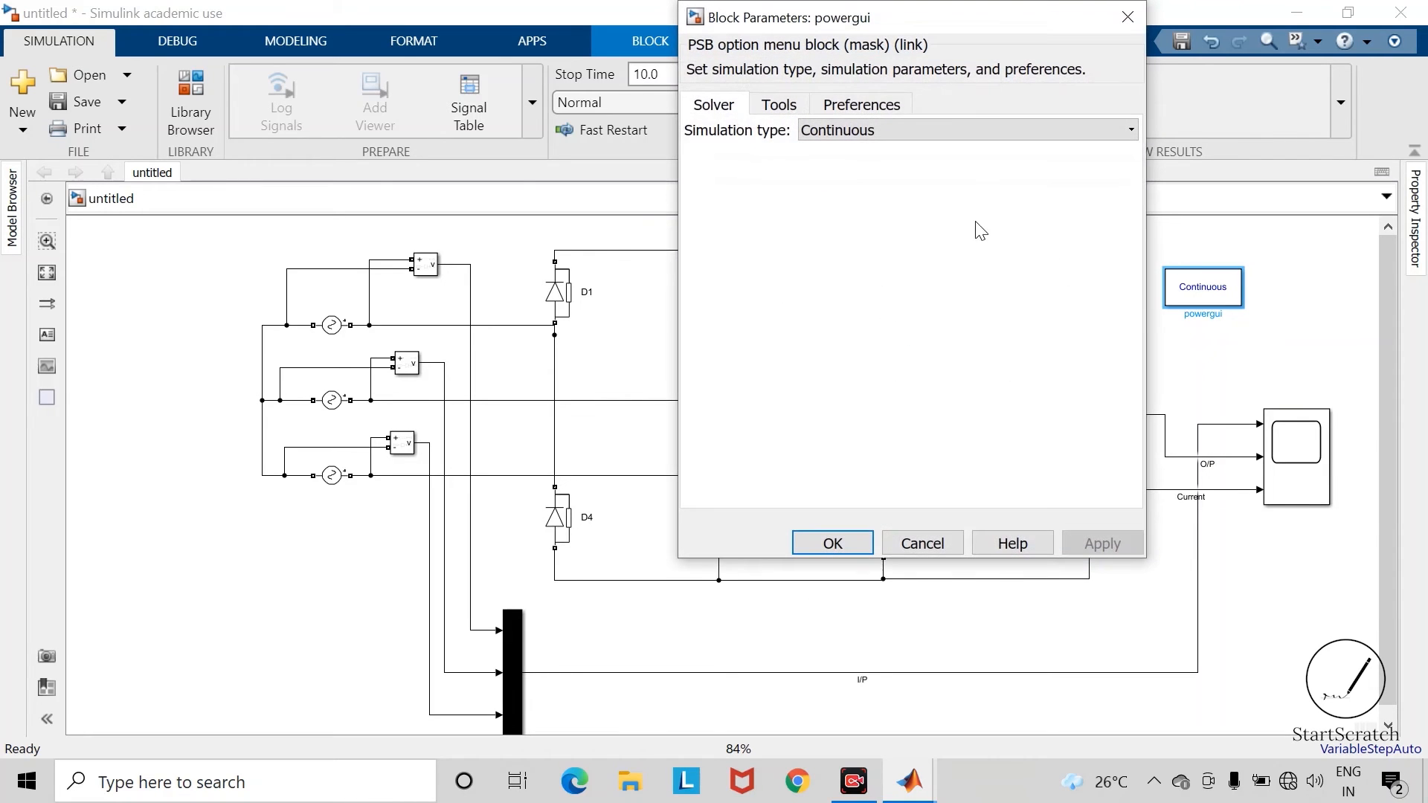
pyautogui.click(957, 137)
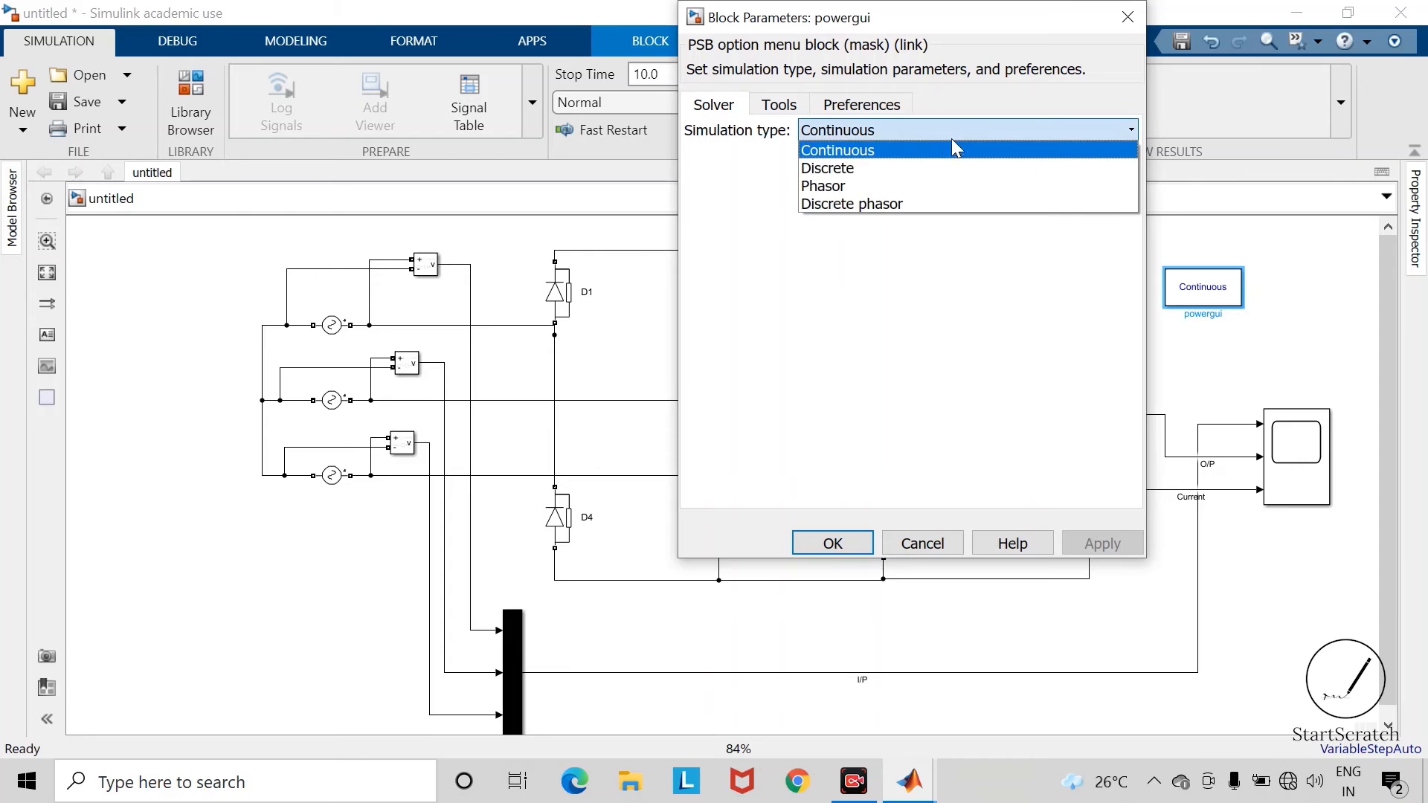
pyautogui.click(881, 165)
pyautogui.click(1203, 543)
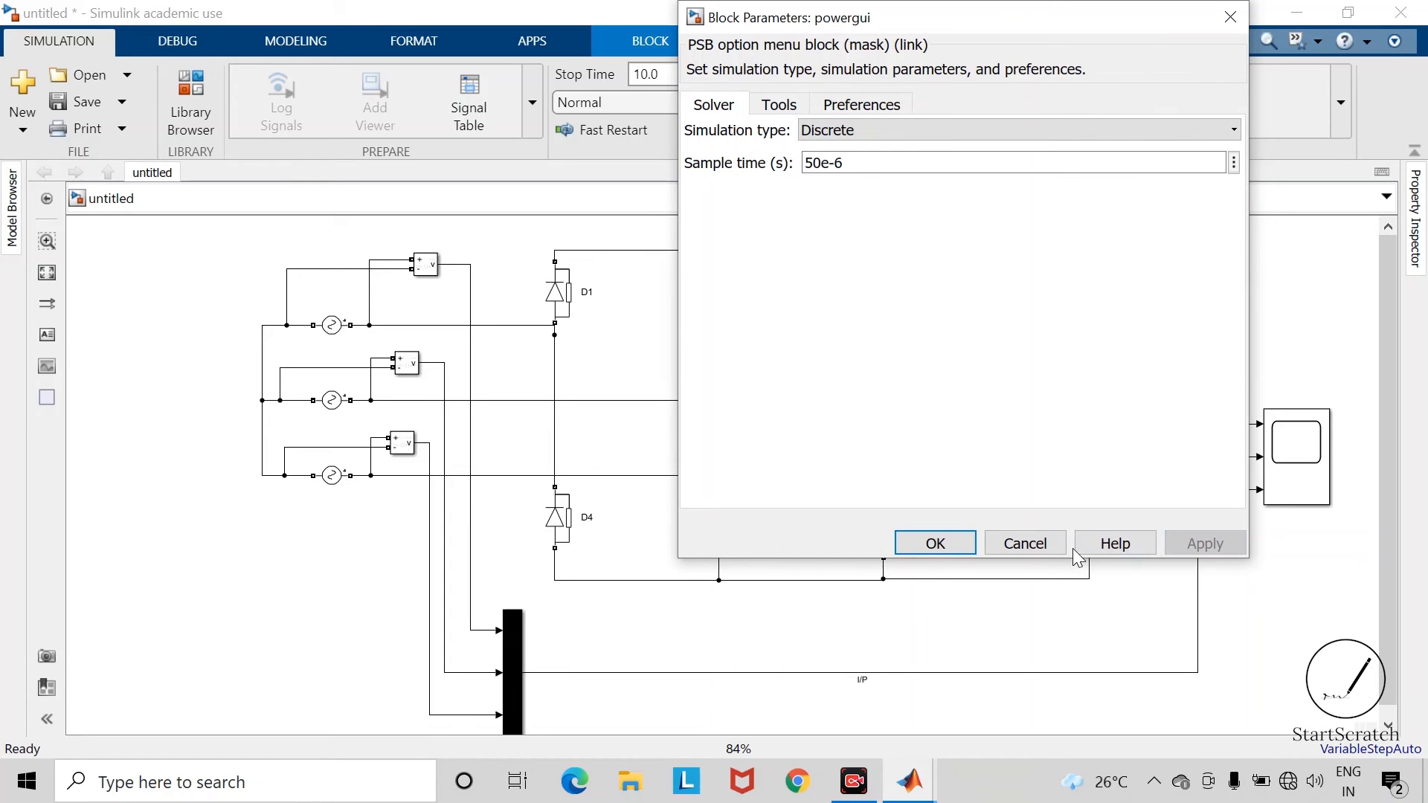
pyautogui.click(935, 543)
pyautogui.click(1017, 658)
# Set the simulation stop time to 0.08.
pyautogui.click(678, 75)
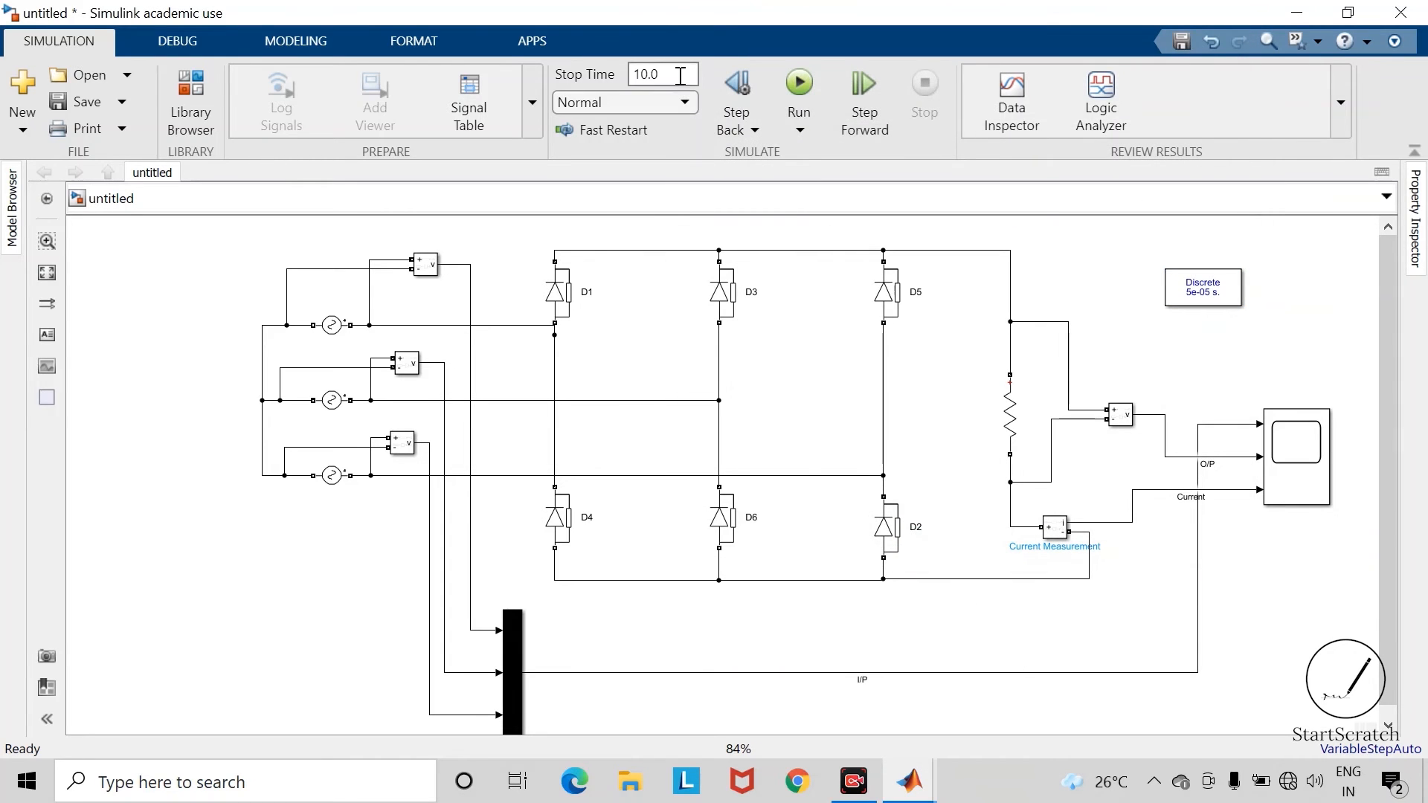
pyautogui.write('0')
pyautogui.press('Return')
# Save the model as a1 in the Experimets folder.
pyautogui.click(91, 101)
pyautogui.write('a1')
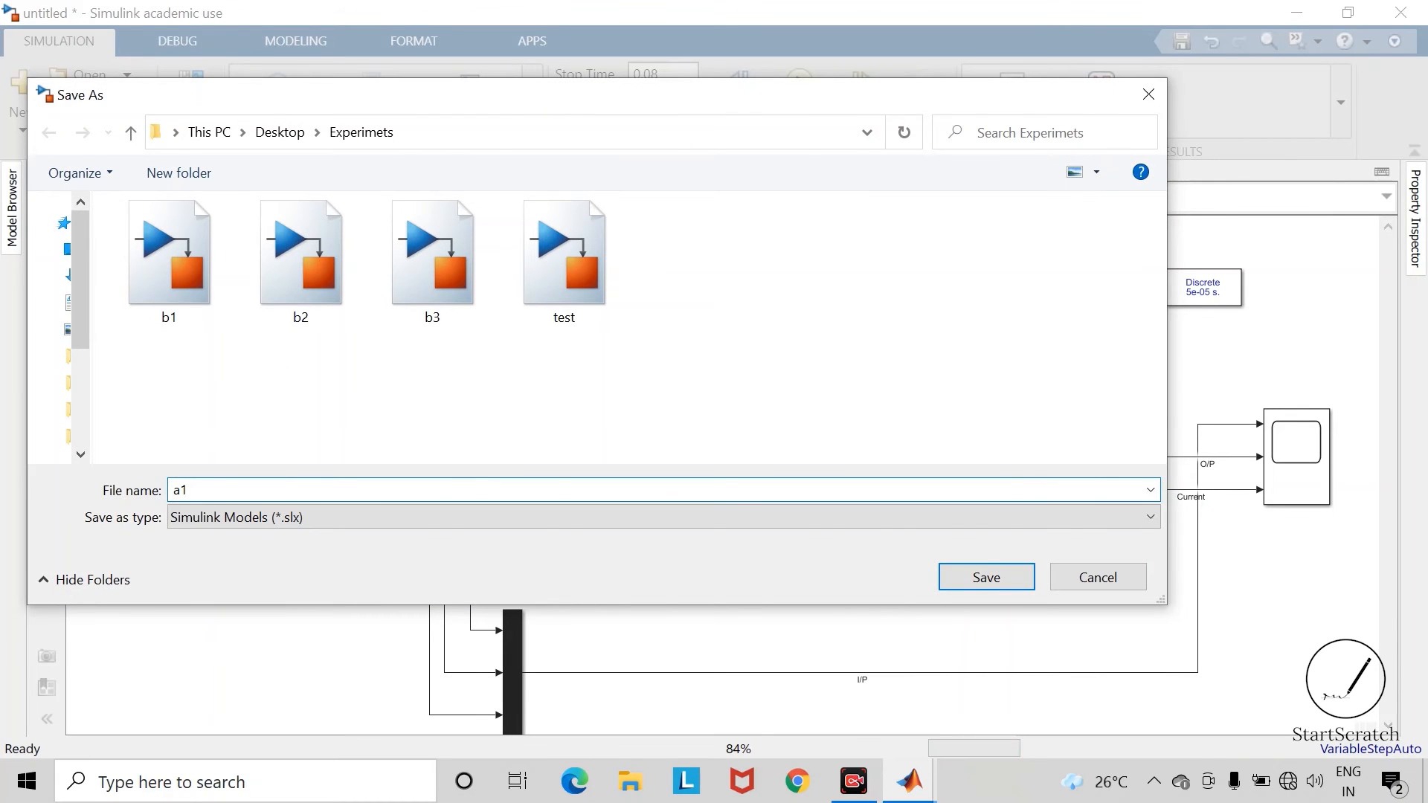
pyautogui.press('Return')
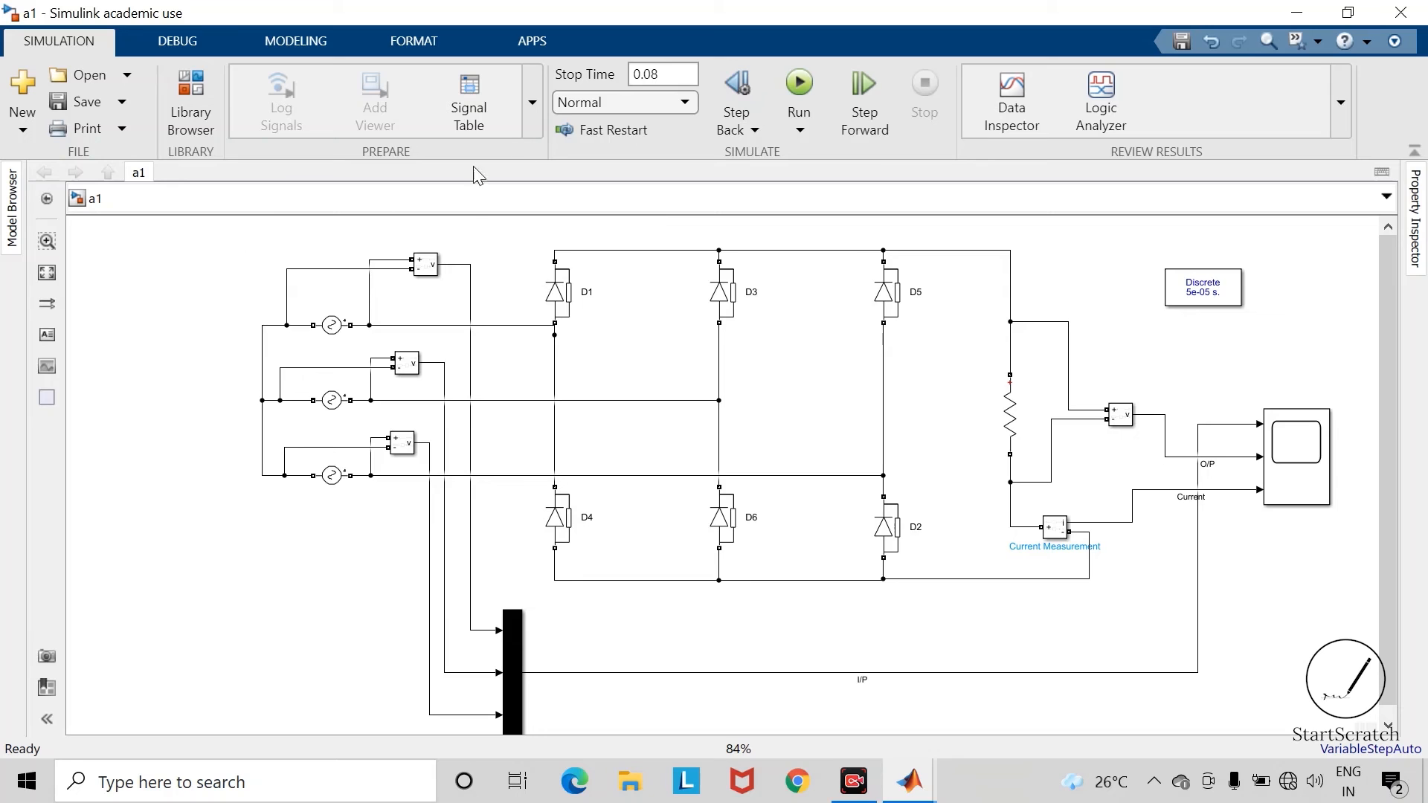
# Run the simulation and examine the I/P, O/P and Current waveforms on the Scope before closing it.
pyautogui.click(809, 82)
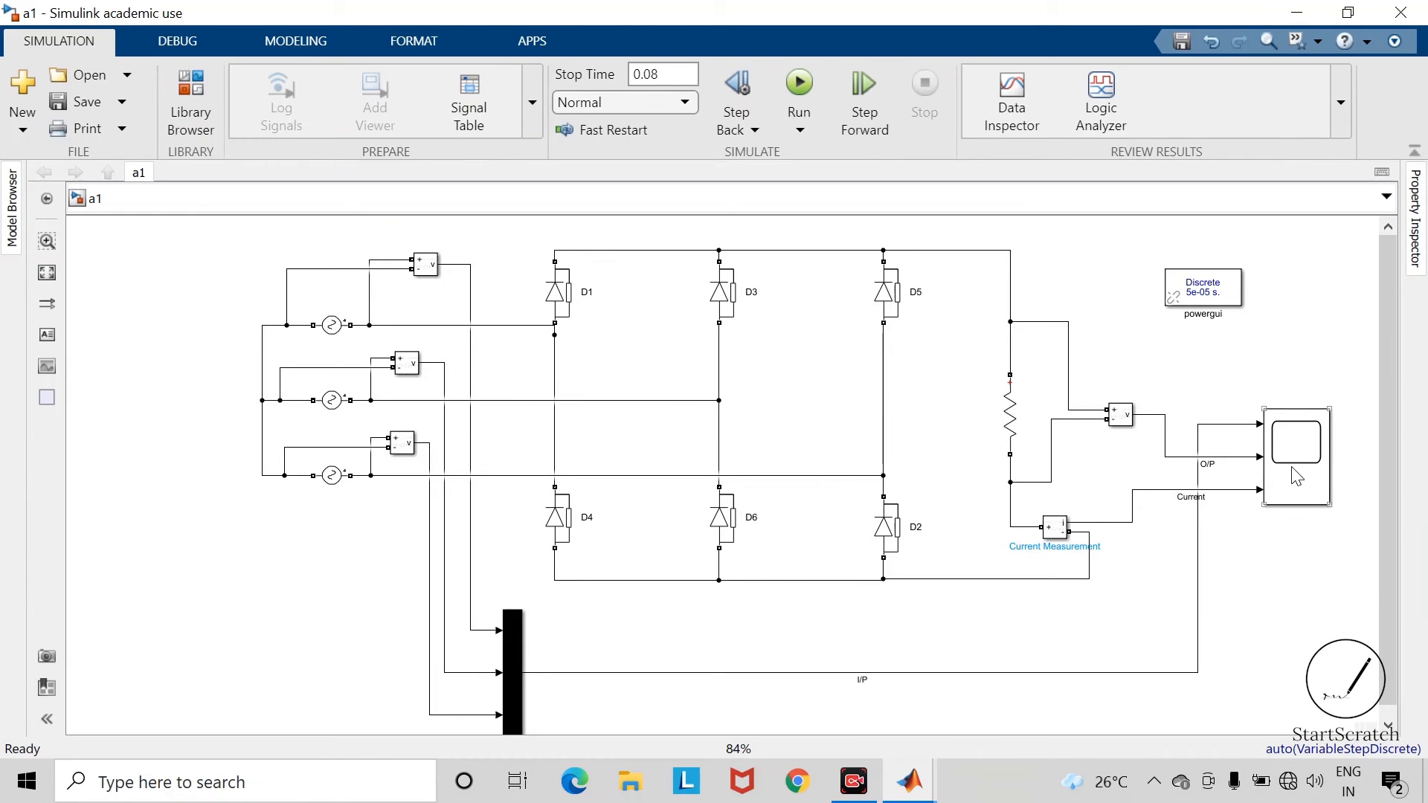
pyautogui.doubleClick(1293, 470)
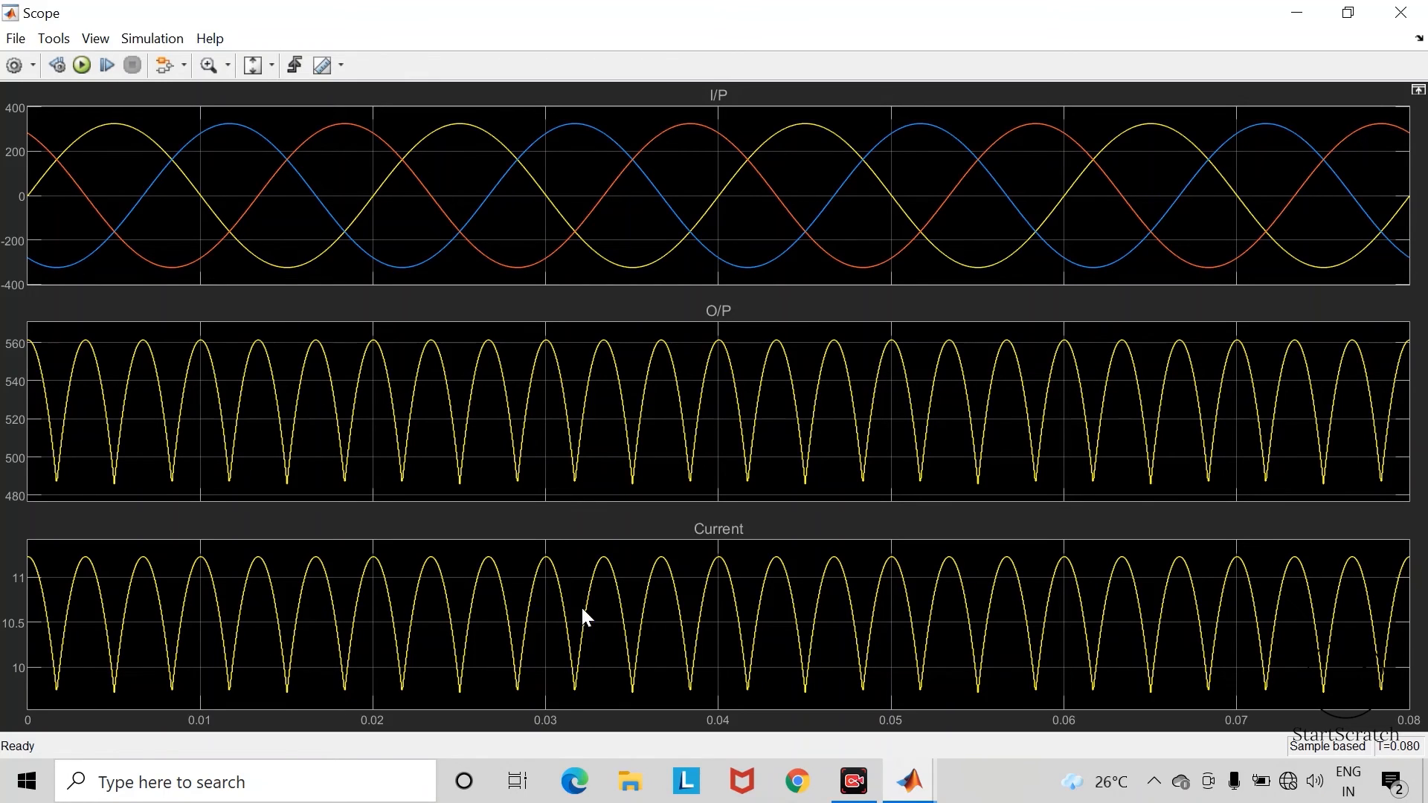
pyautogui.click(1401, 13)
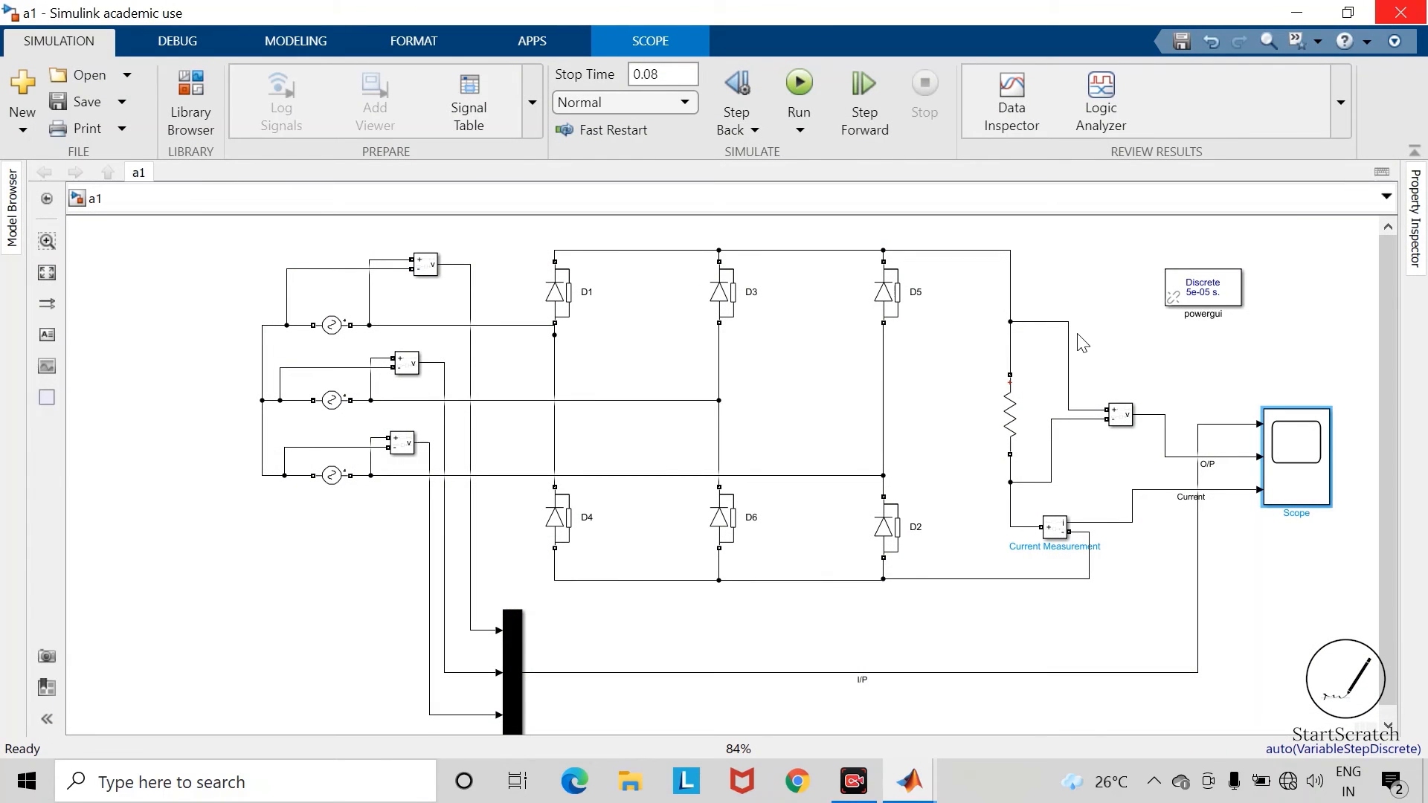
# Set the simulation stop time to 0.02 and save the model.
pyautogui.click(666, 75)
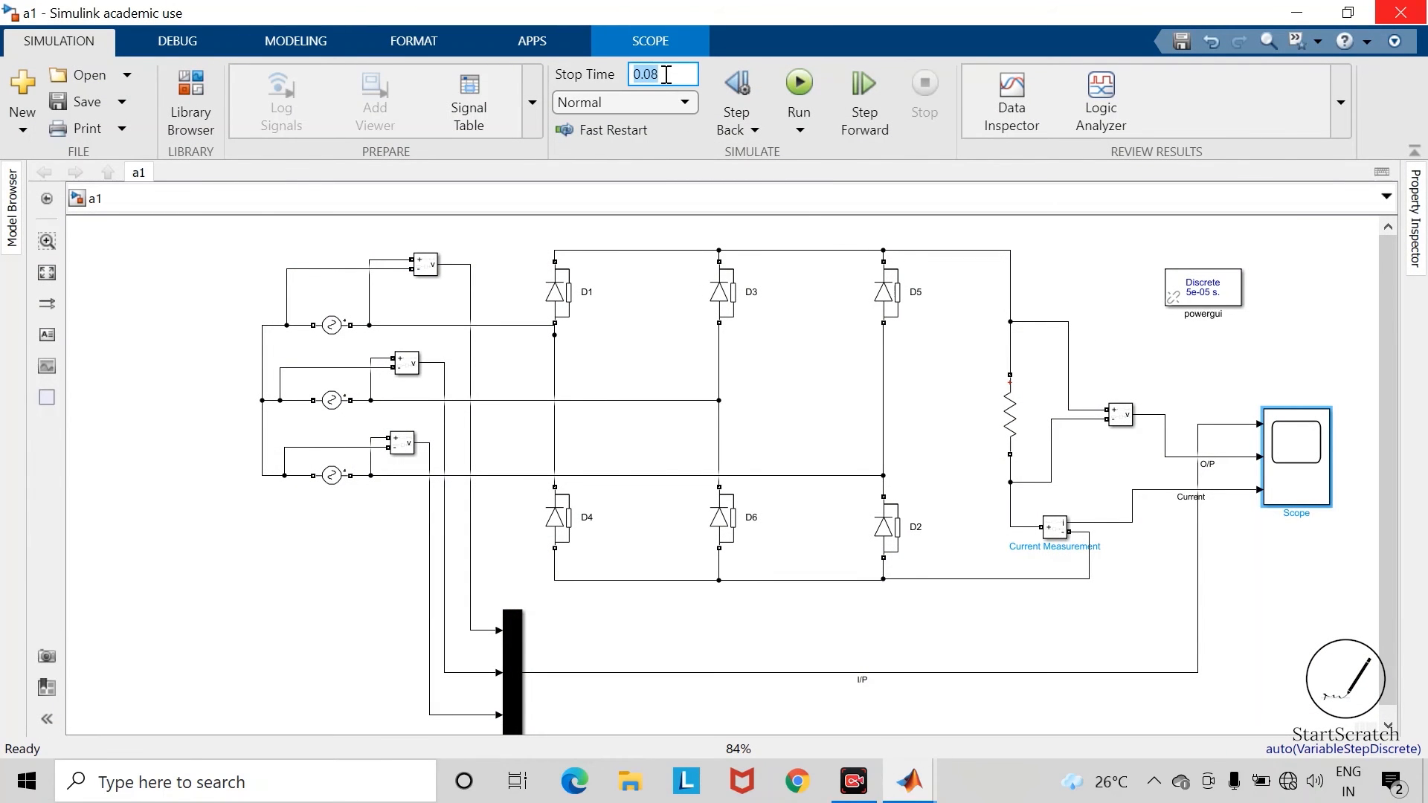
pyautogui.write('0.')
pyautogui.click(177, 274)
pyautogui.click(82, 101)
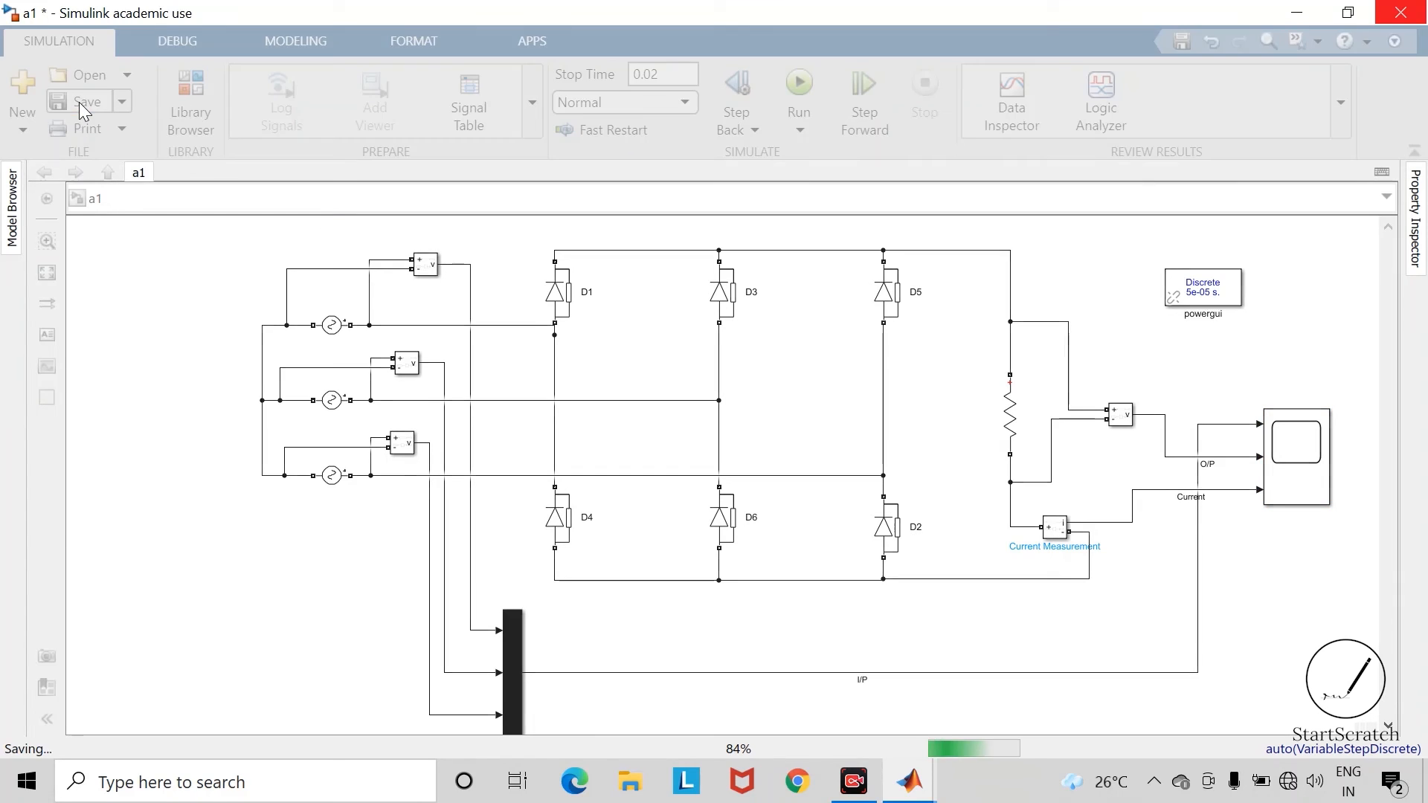
# Rerun the simulation with the shorter stop time, inspect the Scope waveforms over one cycle, and close the Scope.
pyautogui.click(799, 88)
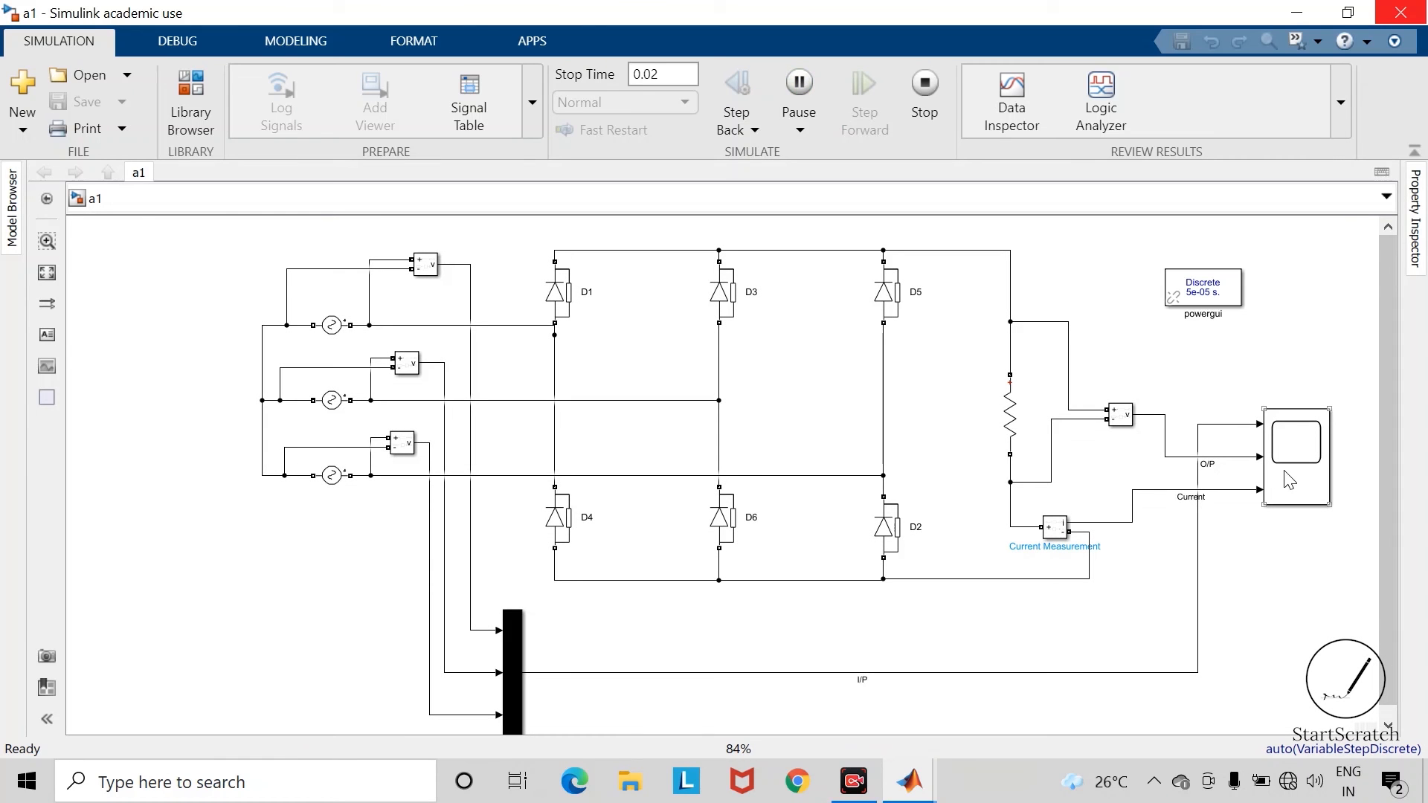
pyautogui.doubleClick(1289, 479)
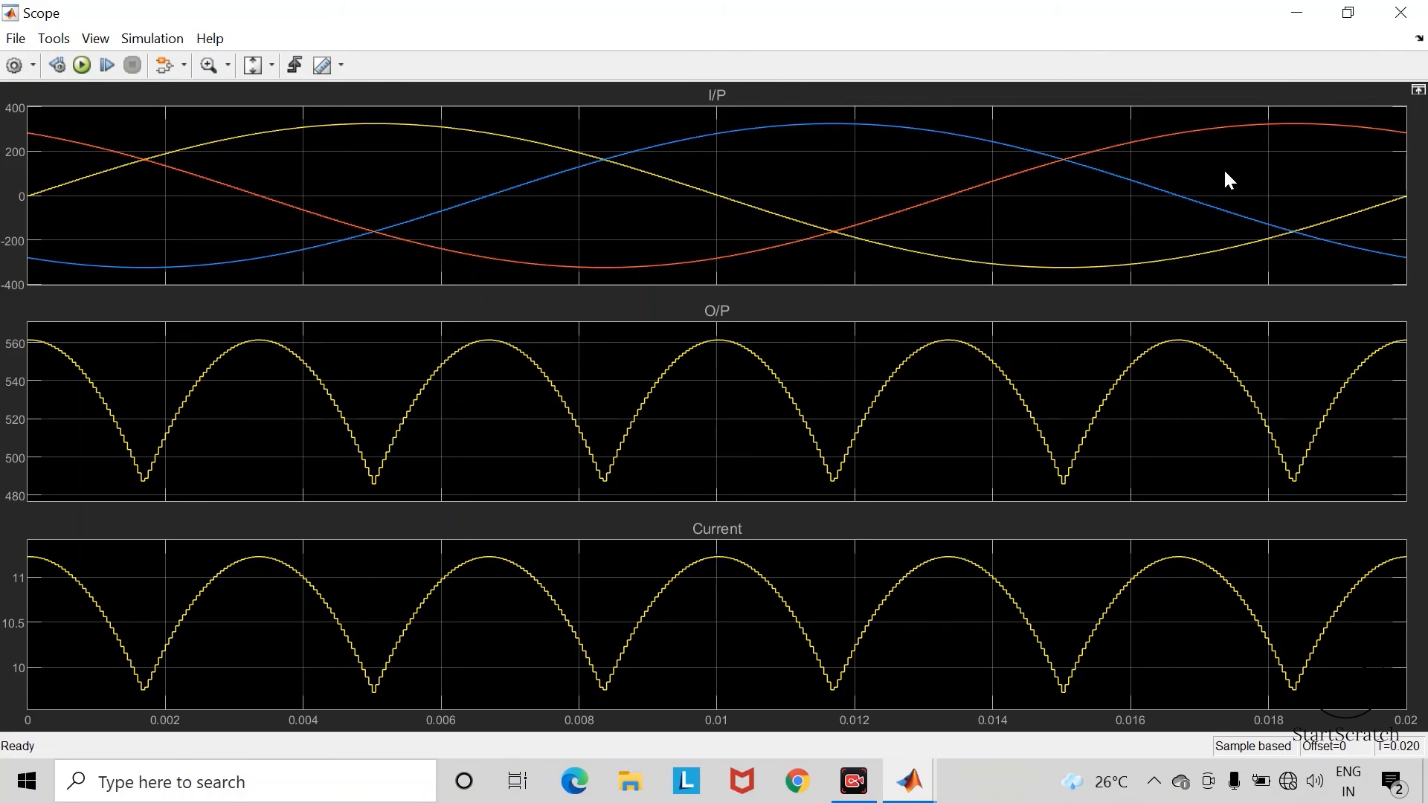
pyautogui.click(1401, 12)
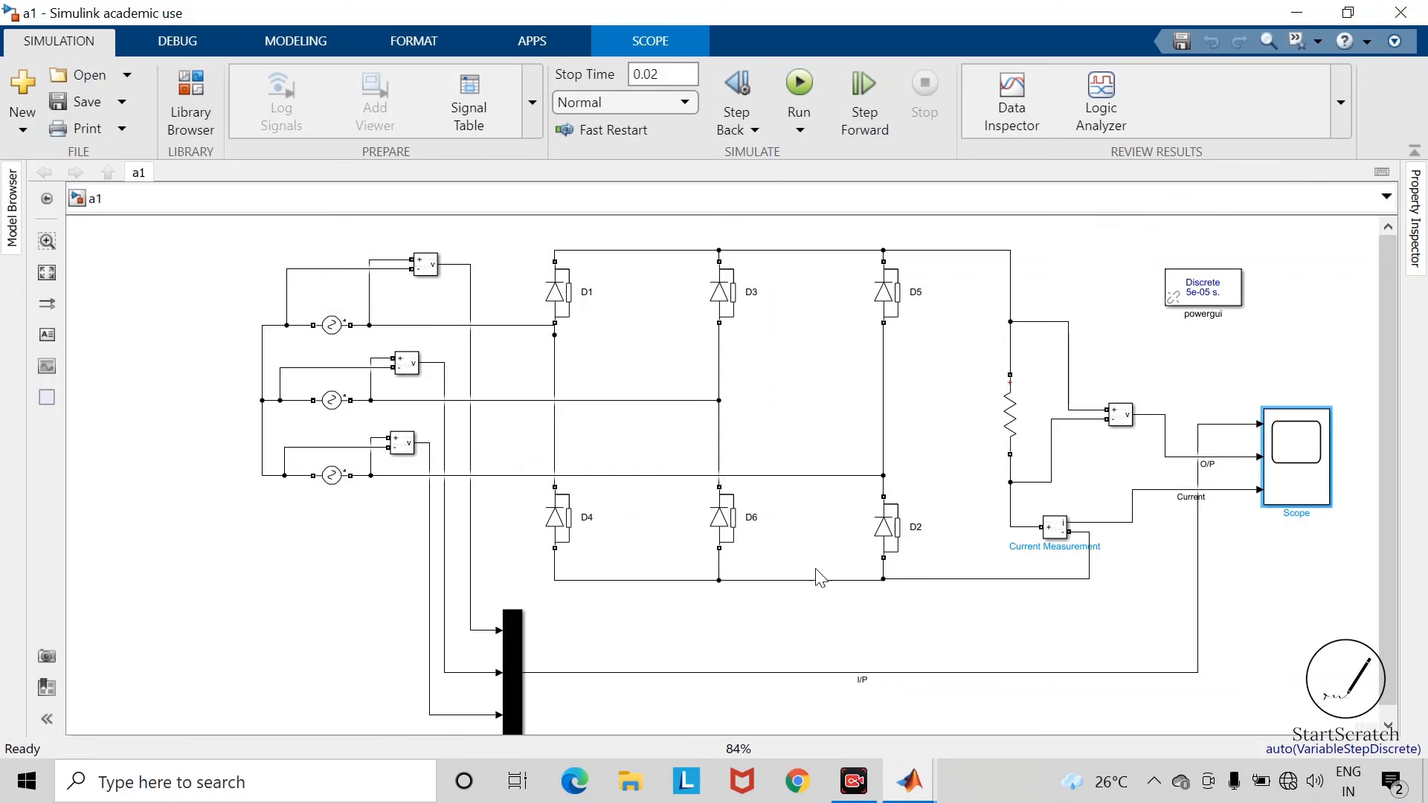
pyautogui.click(714, 627)
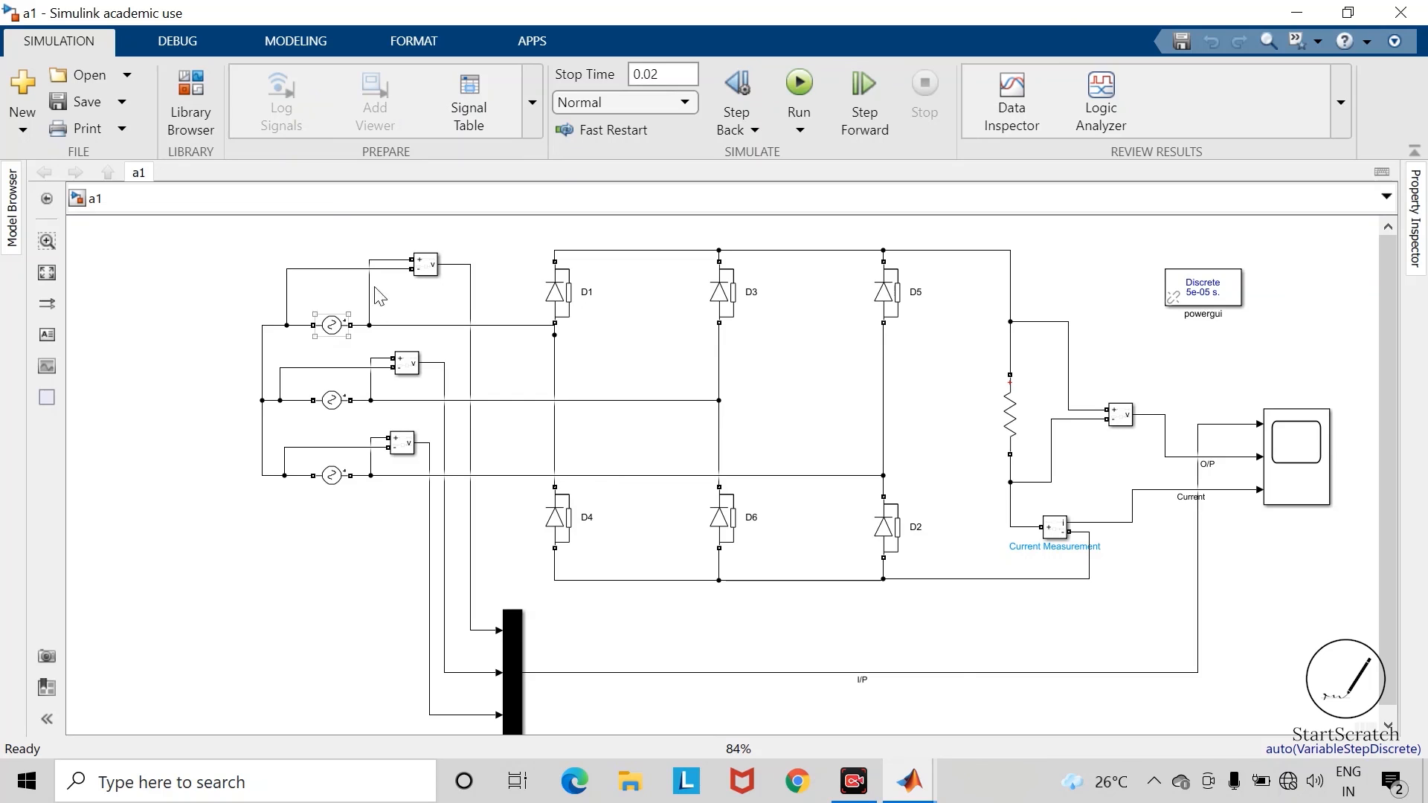